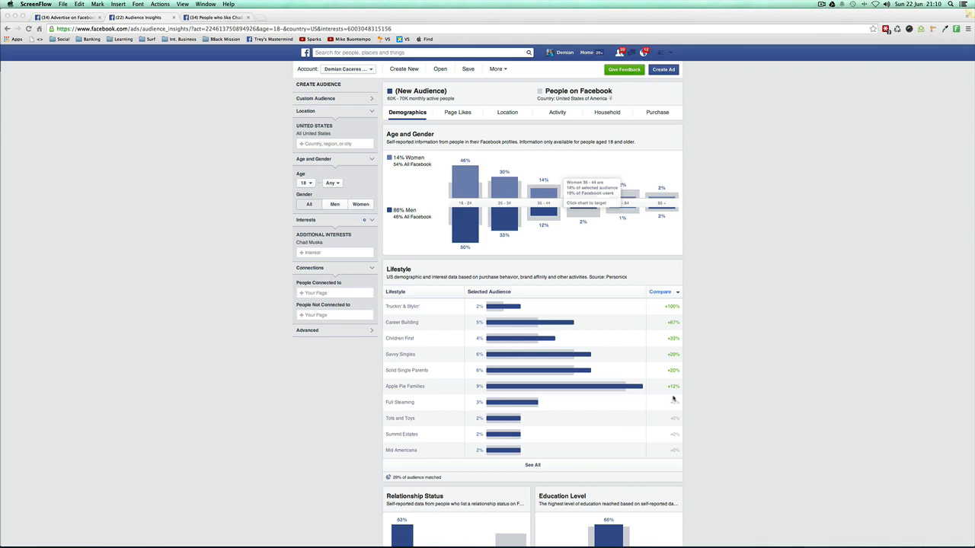
pyautogui.moveTo(709, 547)
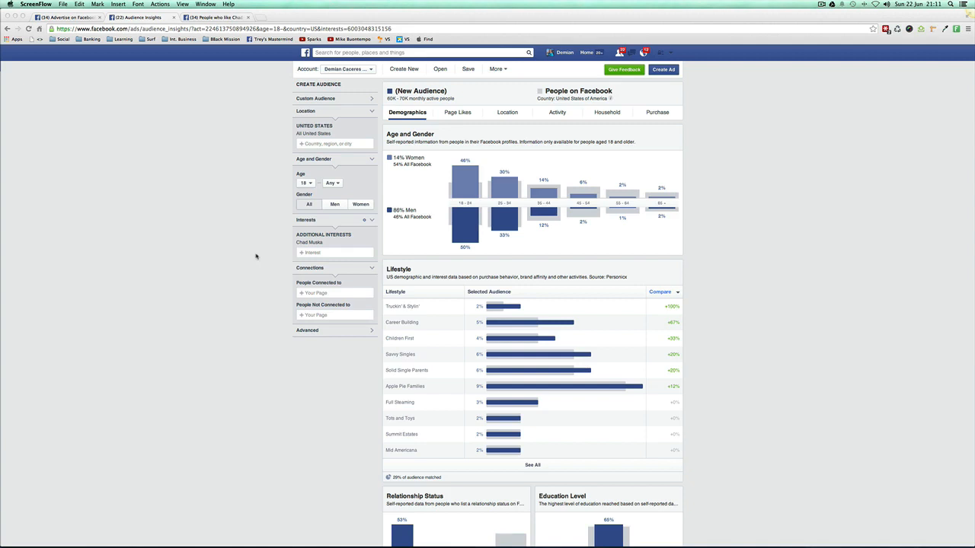
pyautogui.scroll(-1, 282, 266)
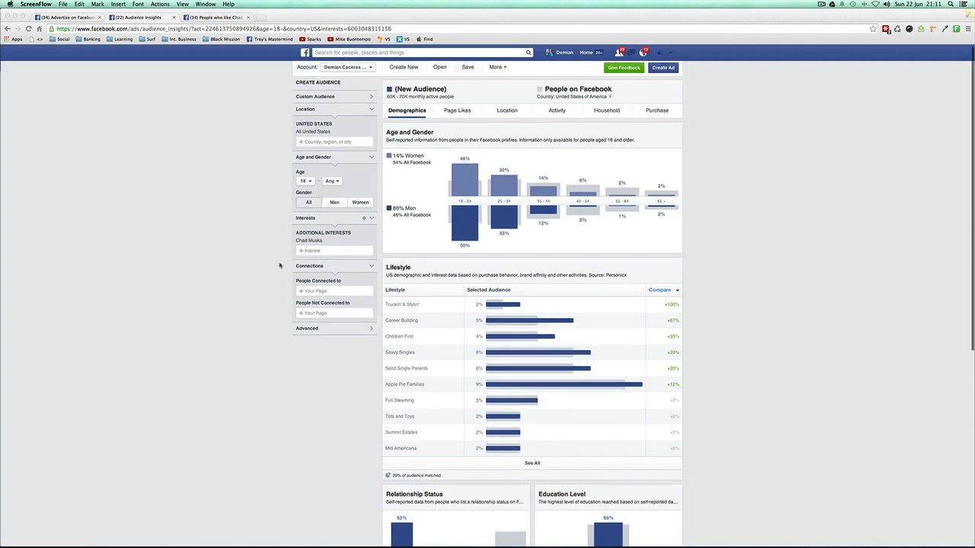
pyautogui.hscroll(-3, 280, 266)
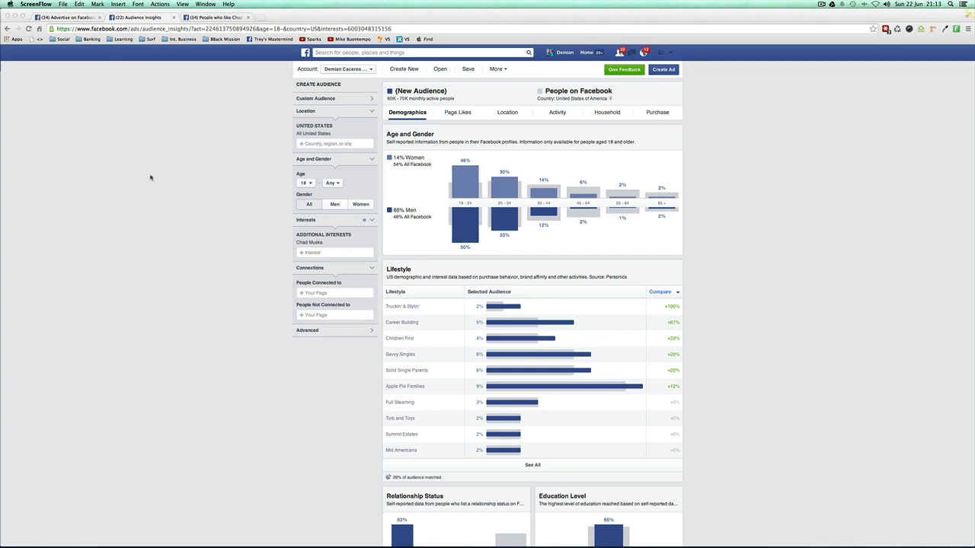
# Step: Switch to the ad creation page and look over the additional demographic categories offered in its Audience section
pyautogui.click(86, 18)
pyautogui.scroll(-10, 255, 257)
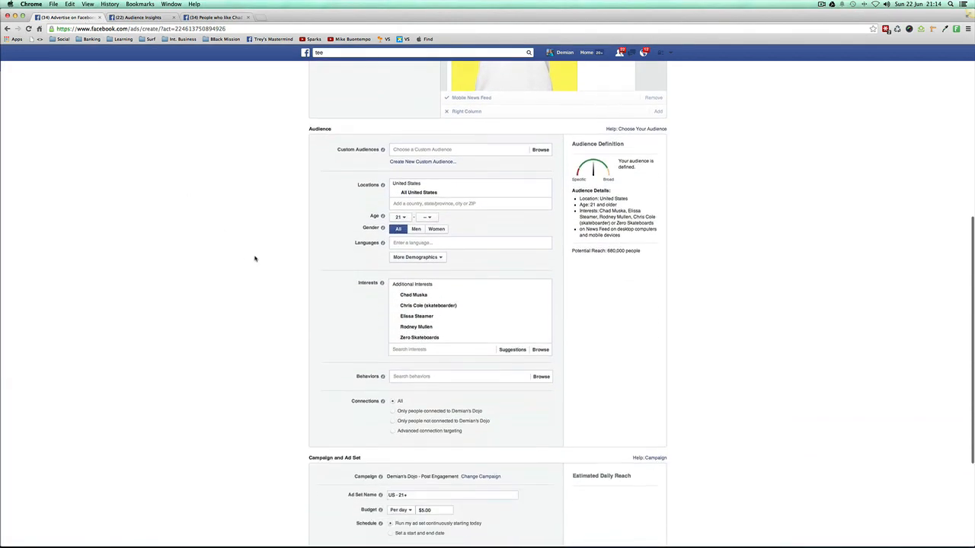
pyautogui.scroll(-2, 254, 258)
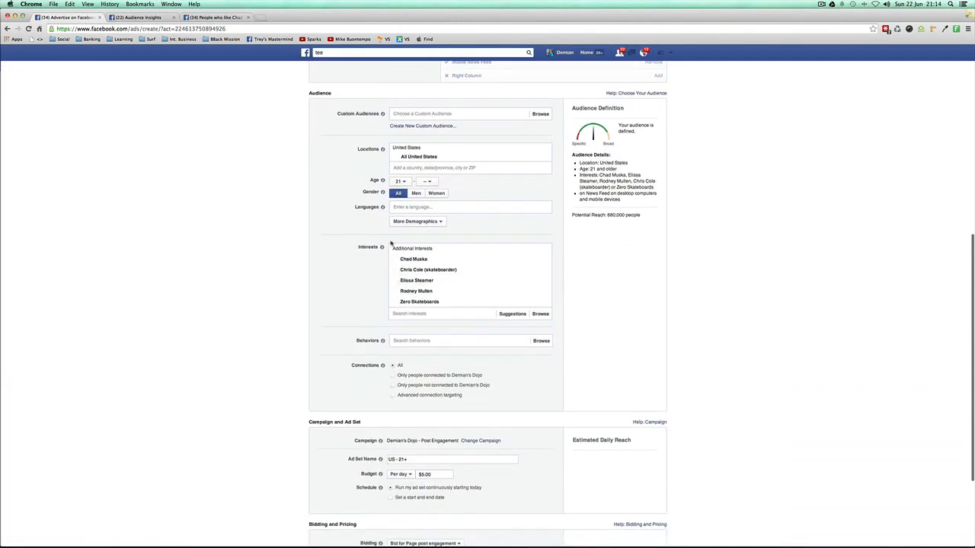
pyautogui.click(415, 235)
pyautogui.moveTo(407, 311)
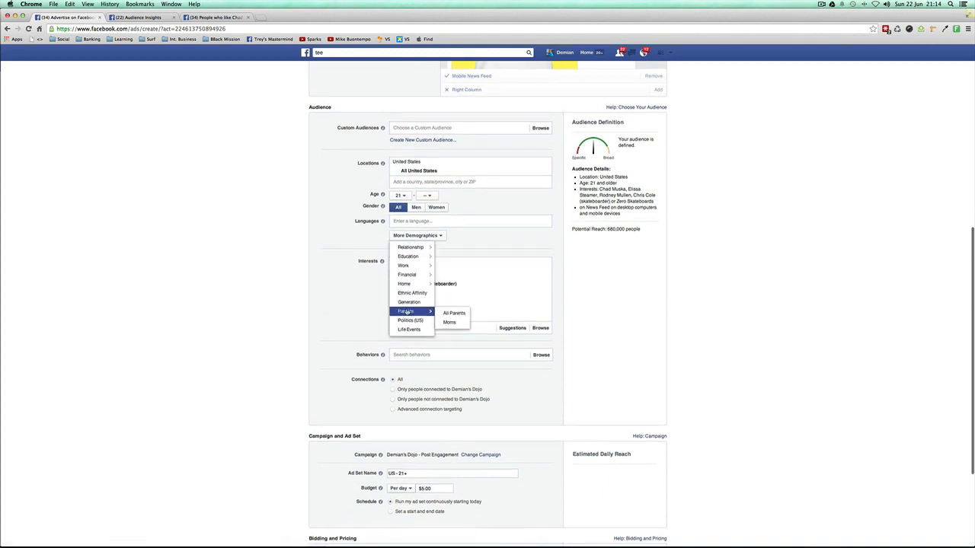
pyautogui.click(361, 242)
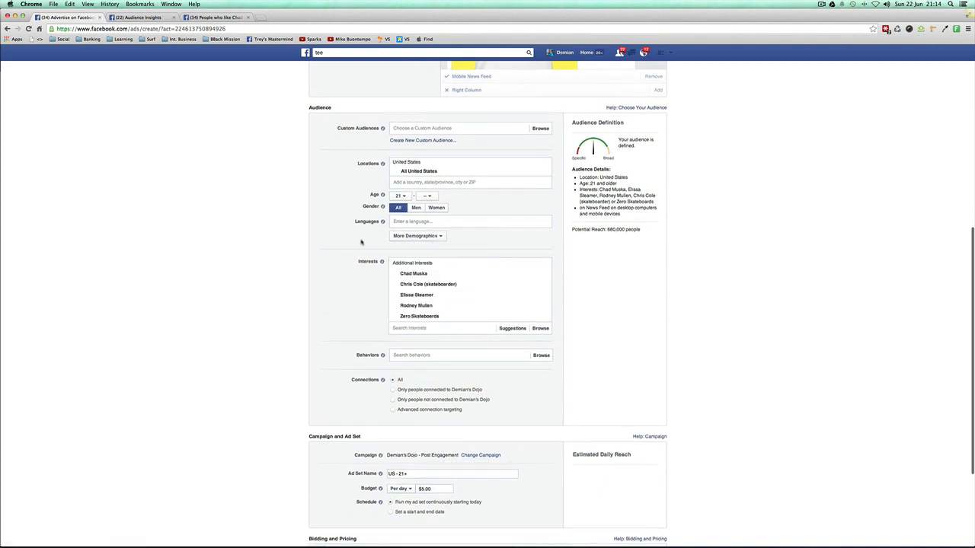
pyautogui.scroll(2, 396, 251)
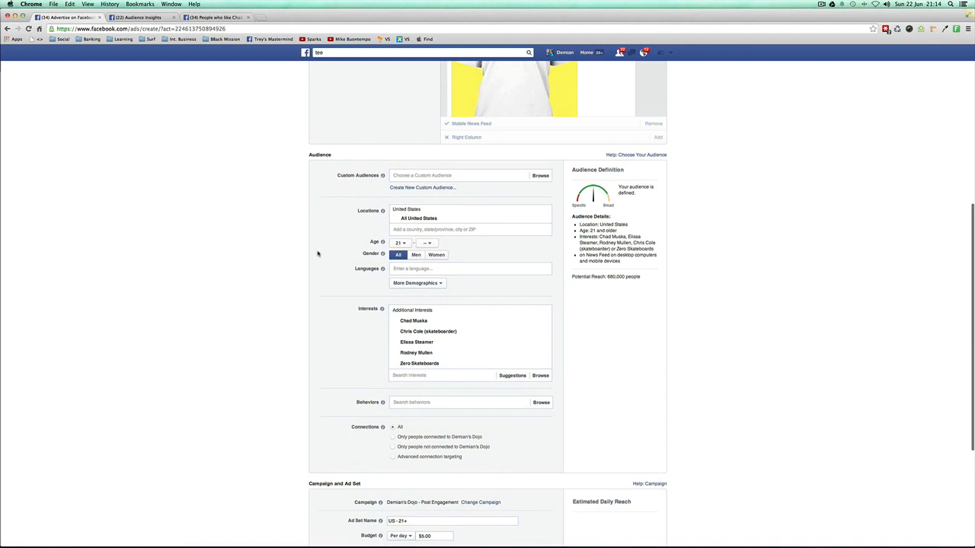
# Step: Set the audience gender to Women and look through the additional demographic categories
pyautogui.click(433, 256)
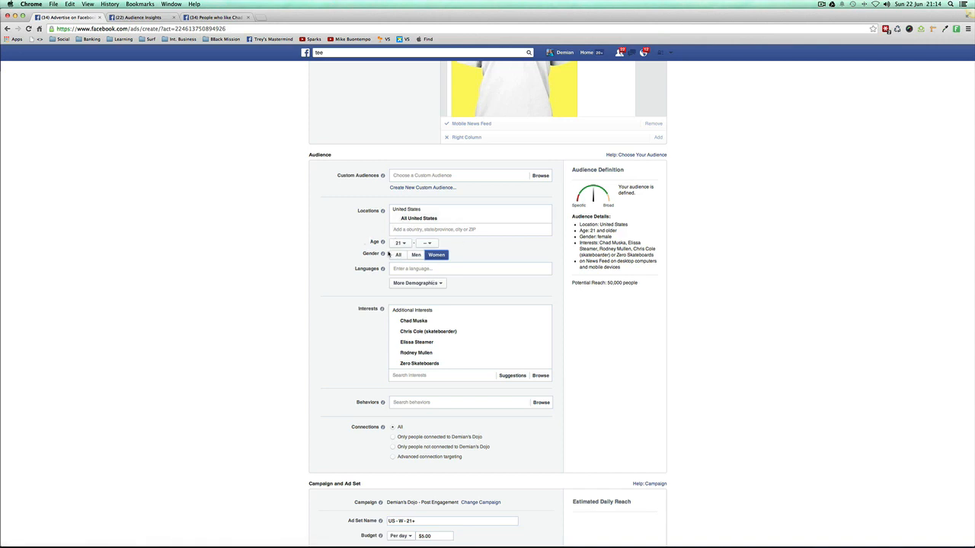
pyautogui.click(416, 283)
pyautogui.moveTo(420, 294)
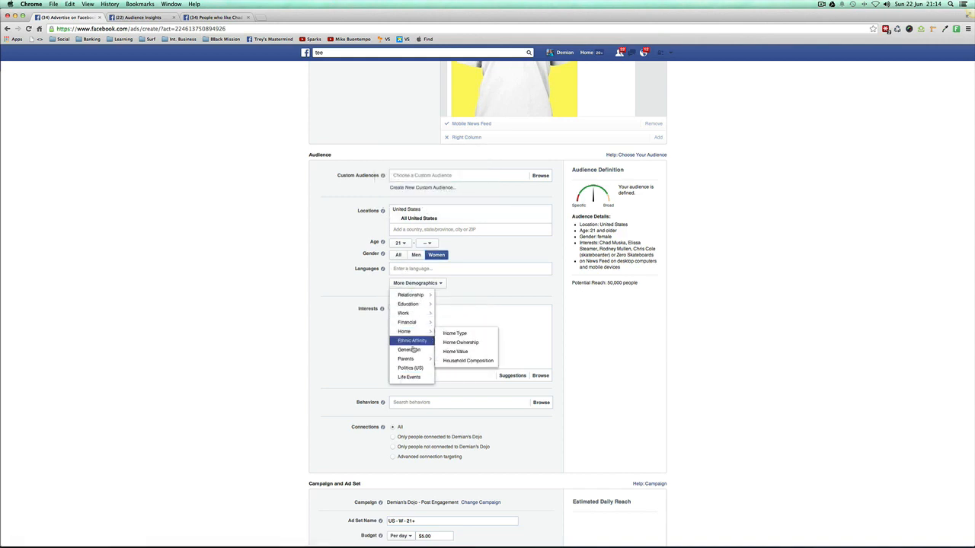
pyautogui.click(354, 293)
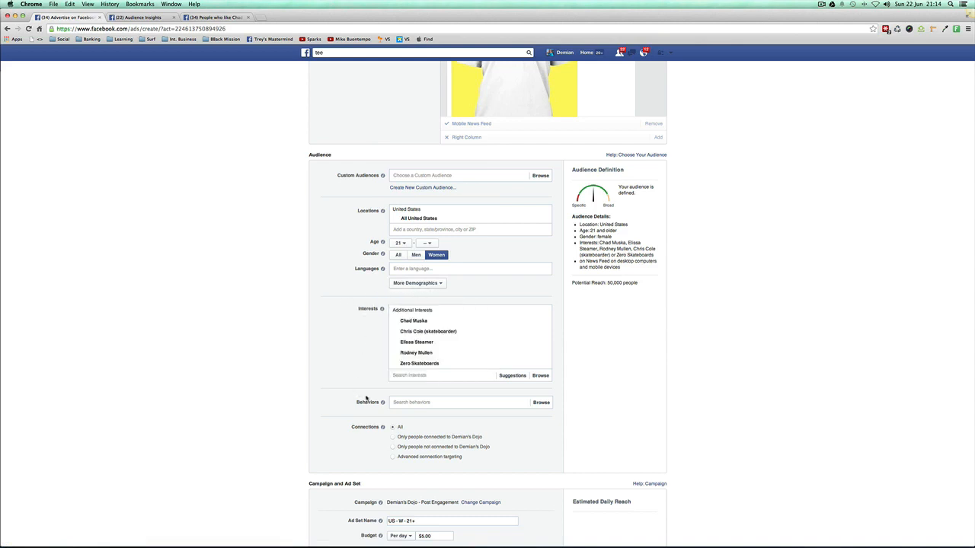
pyautogui.click(414, 284)
pyautogui.click(365, 287)
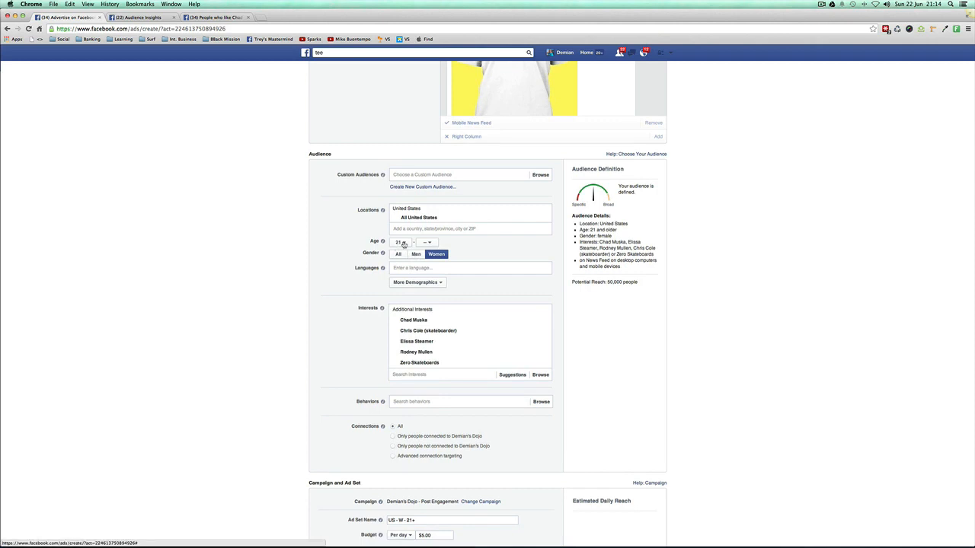
# Step: Restrict the ad audience to Men and set the maximum age to 40
pyautogui.click(416, 255)
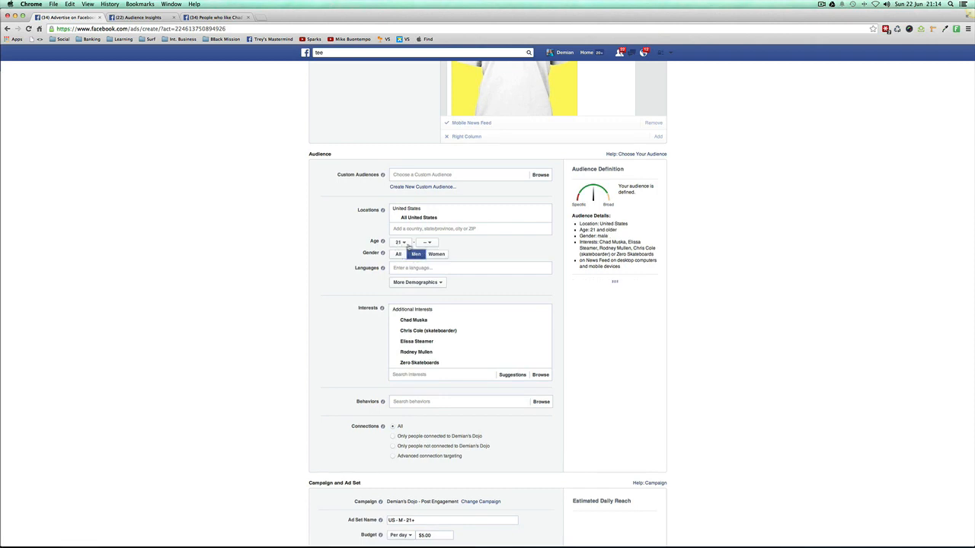
pyautogui.click(428, 243)
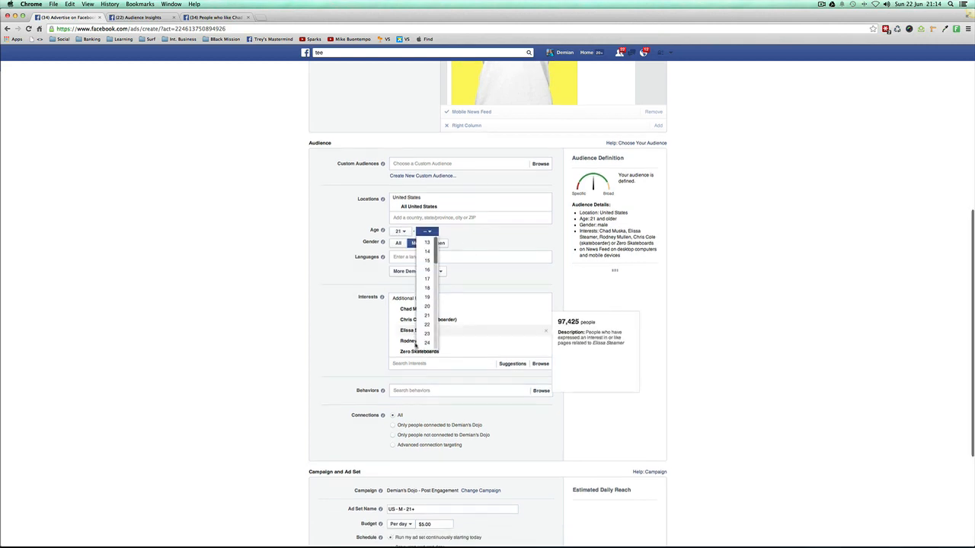
pyautogui.scroll(-5, 429, 333)
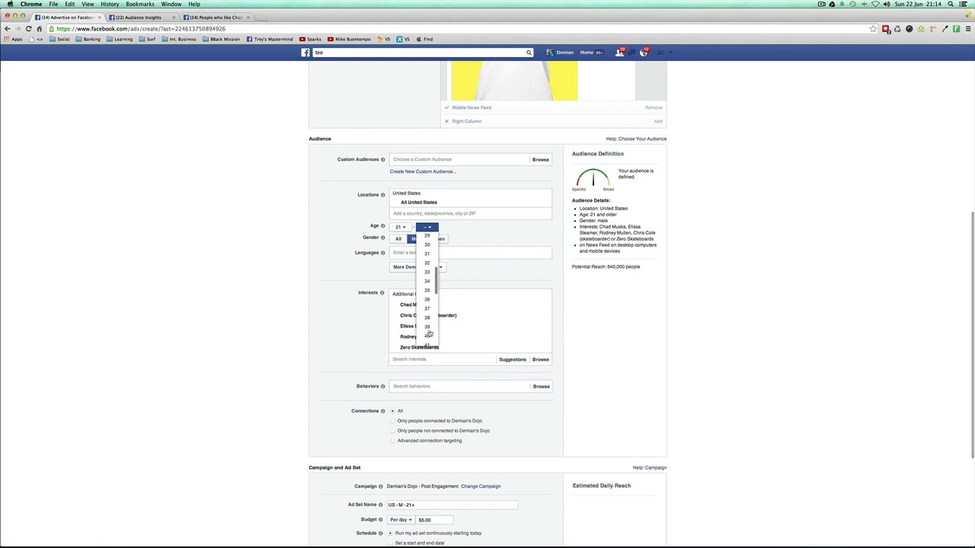
pyautogui.click(429, 336)
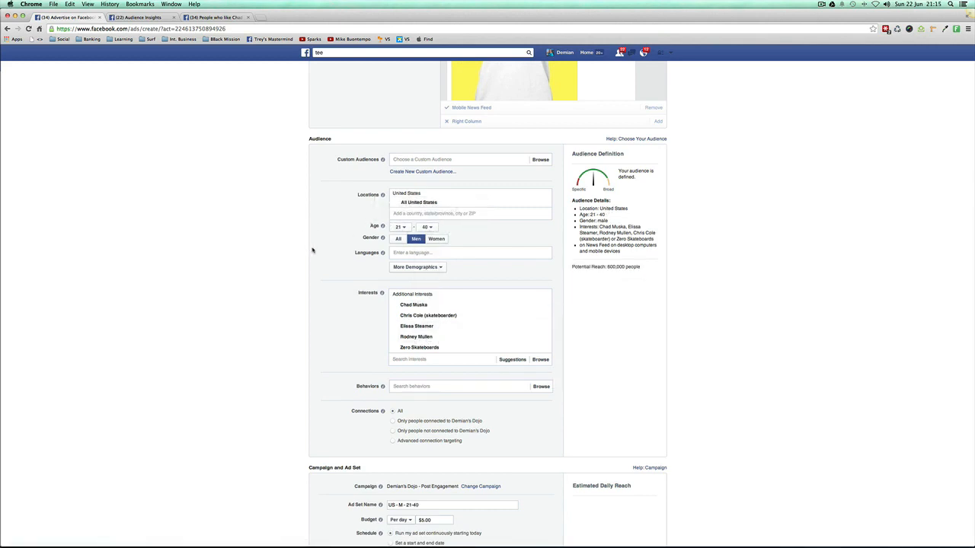
# Step: Add a Relationship Status filter to the audience demographics and choose Married
pyautogui.click(416, 267)
pyautogui.moveTo(406, 315)
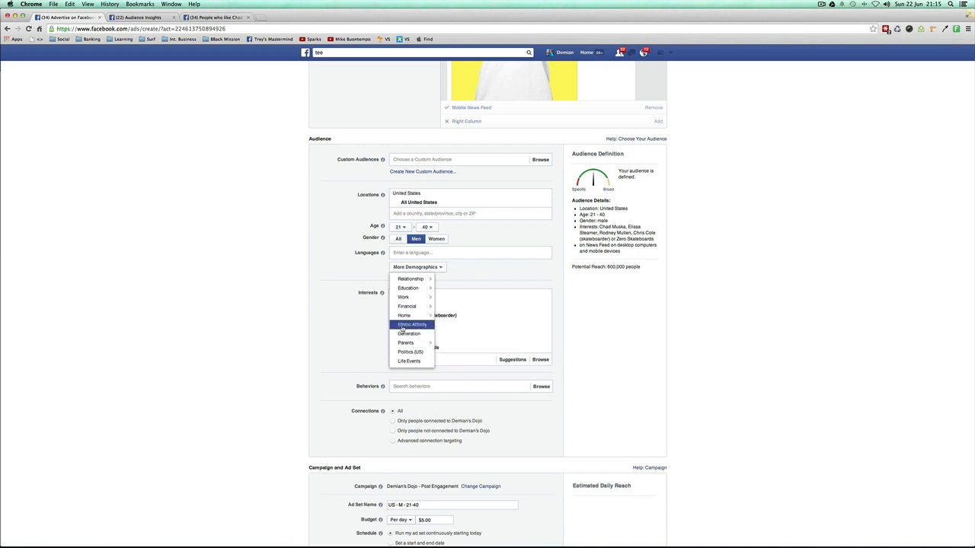
pyautogui.moveTo(418, 282)
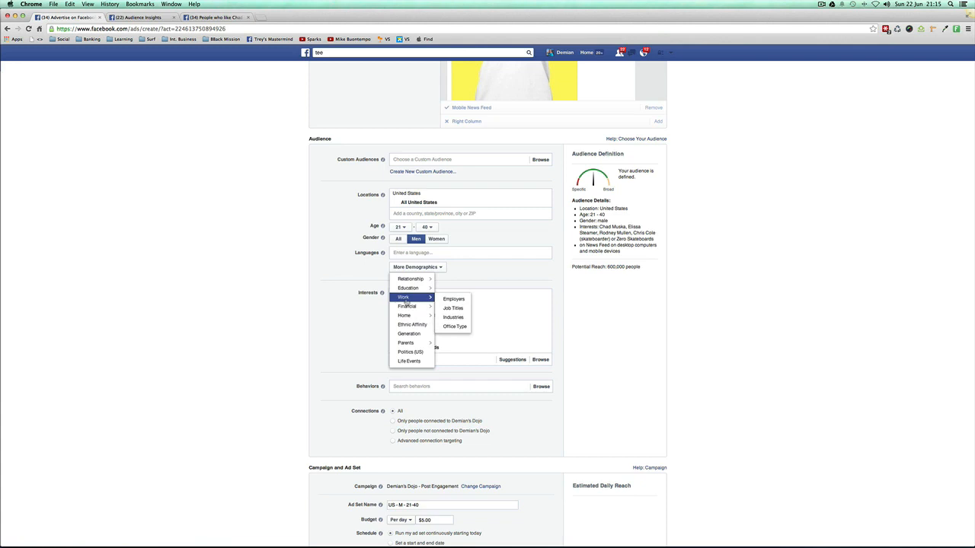
pyautogui.moveTo(411, 343)
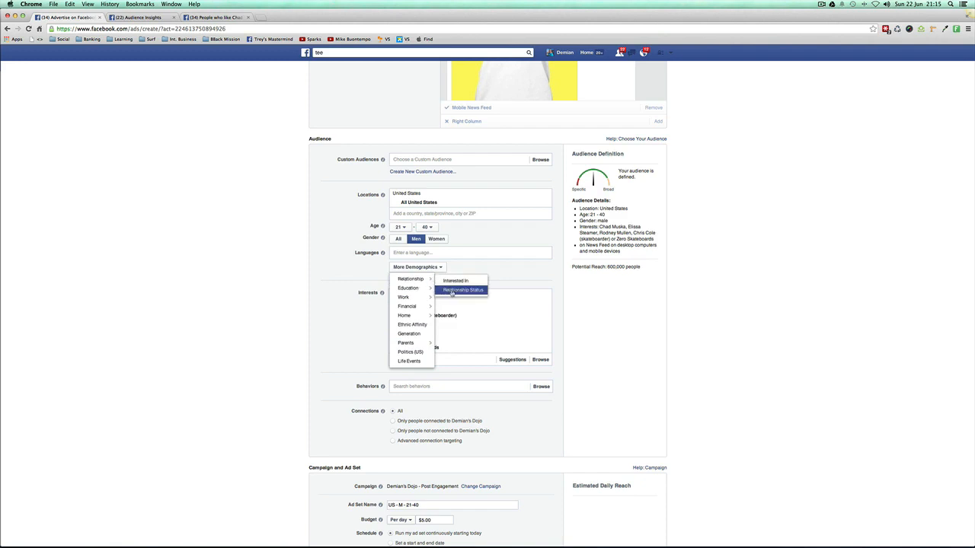
pyautogui.click(452, 291)
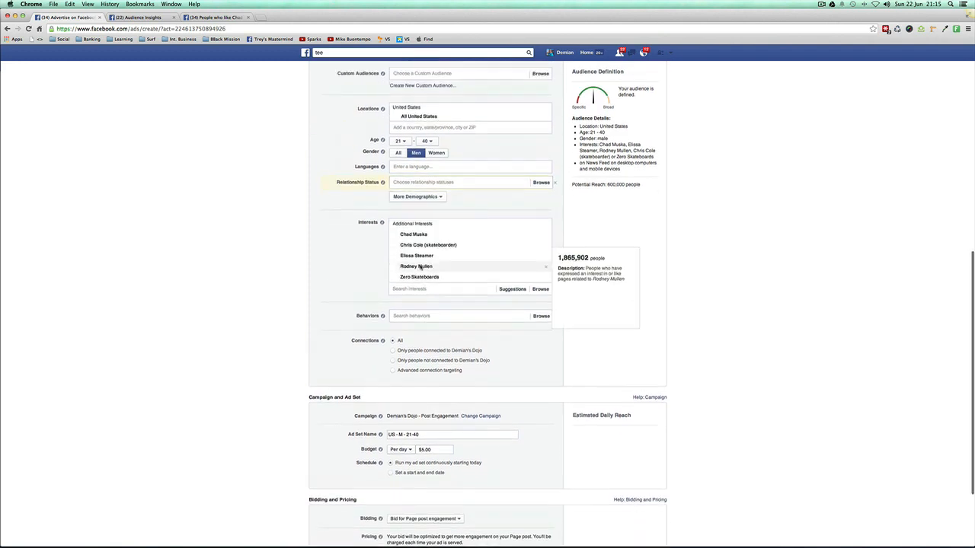
pyautogui.click(404, 205)
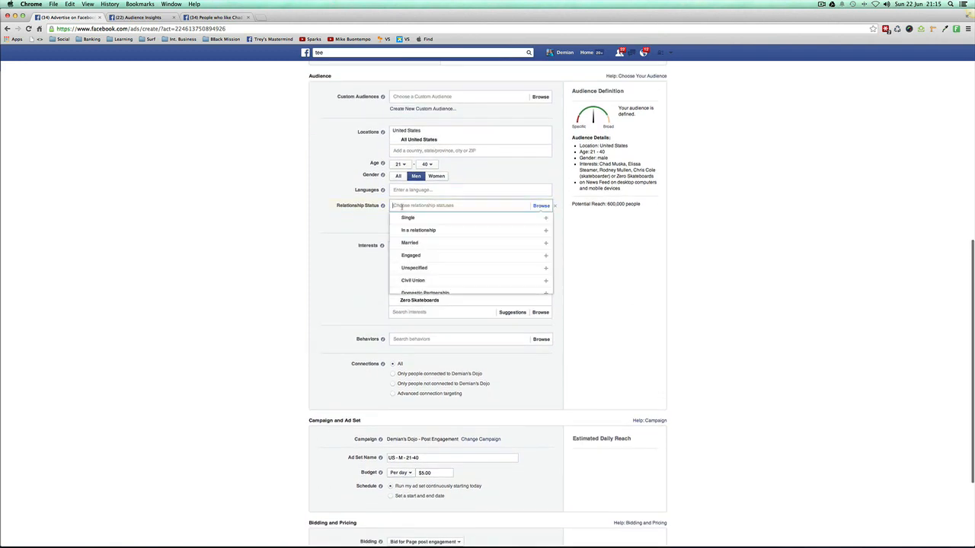
pyautogui.click(414, 244)
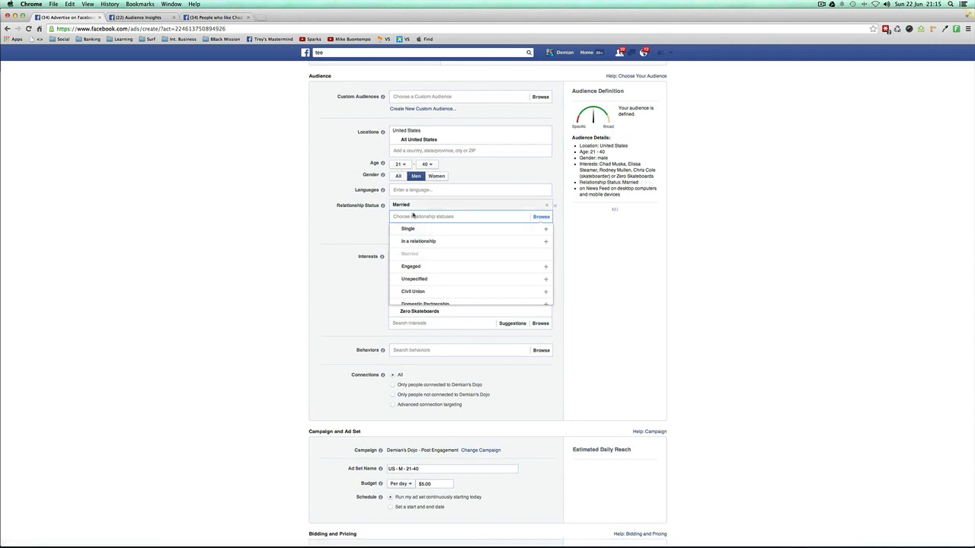
pyautogui.click(365, 235)
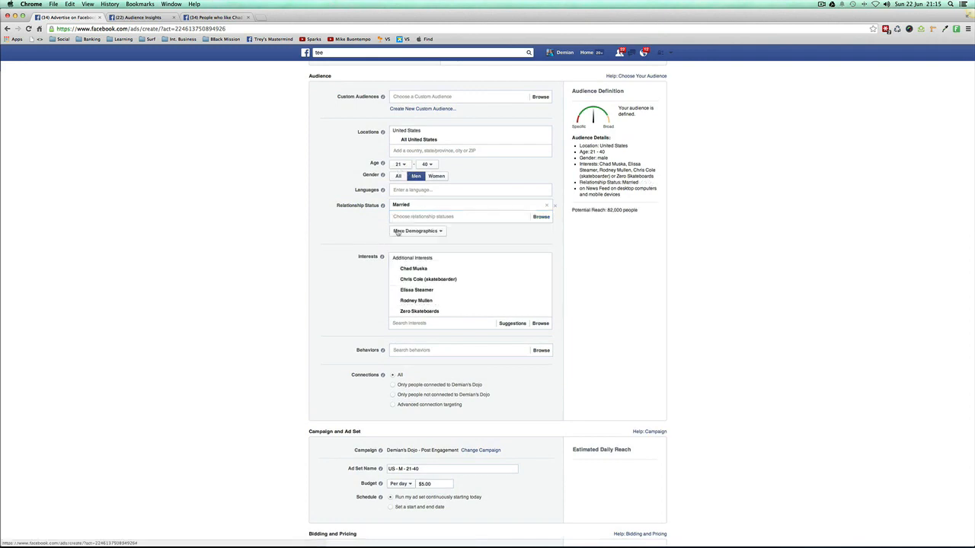
# Step: Add the Interested In filter to the audience demographics and set it to Women
pyautogui.click(400, 233)
pyautogui.moveTo(408, 262)
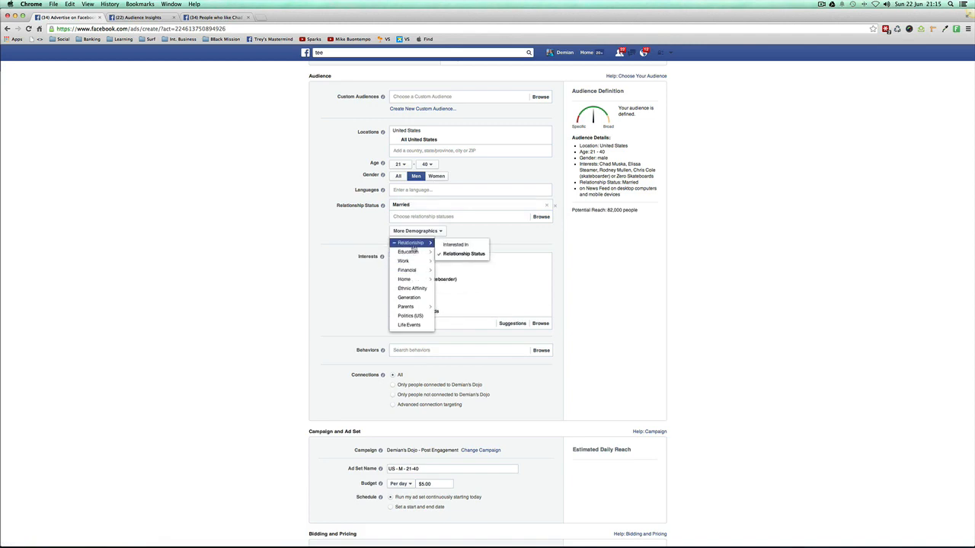
pyautogui.click(455, 244)
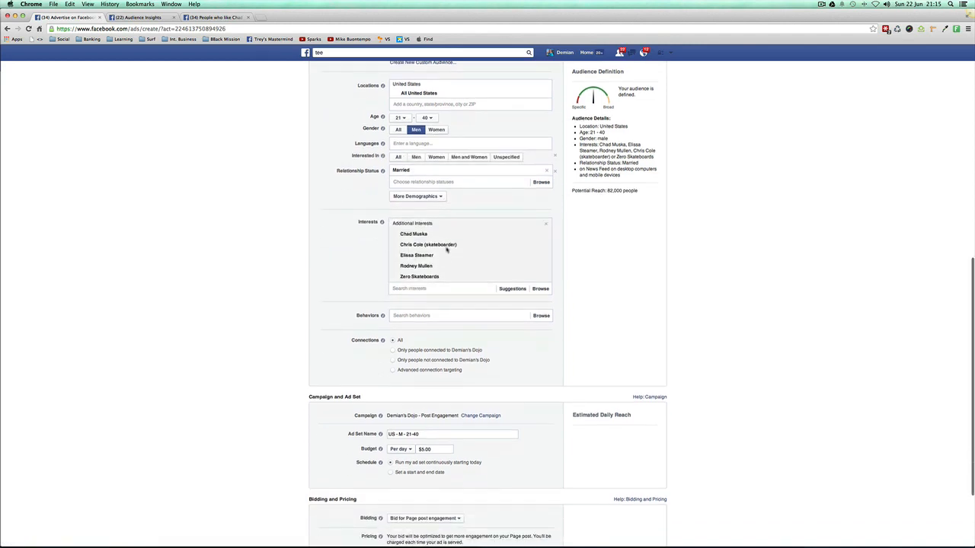
pyautogui.scroll(-2, 348, 216)
pyautogui.click(436, 173)
pyautogui.scroll(1, 360, 220)
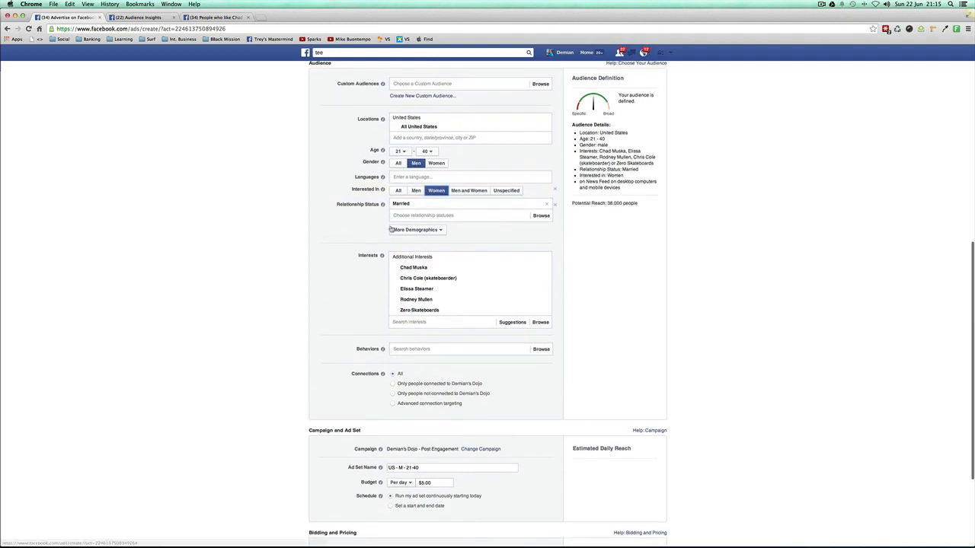
pyautogui.moveTo(377, 207)
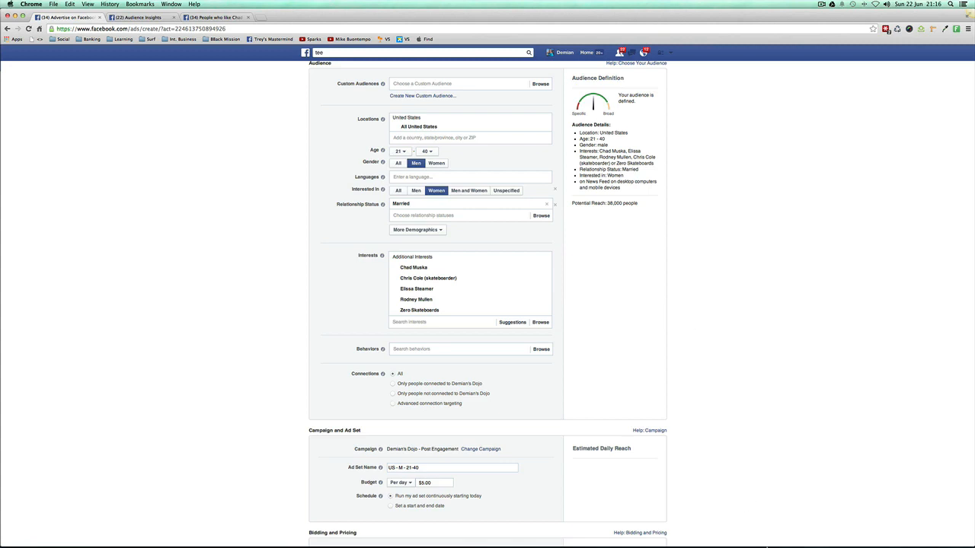
# Step: Switch to the TextEdit note listing interest categories and place its window beside the audience form for reading
pyautogui.moveTo(739, 545)
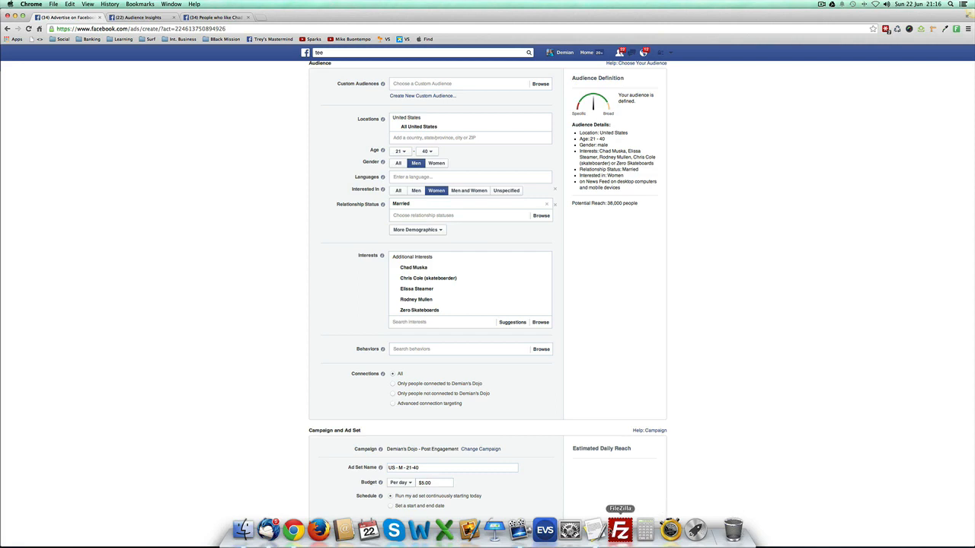
pyautogui.click(594, 530)
pyautogui.moveTo(732, 73); pyautogui.dragTo(736, 124)
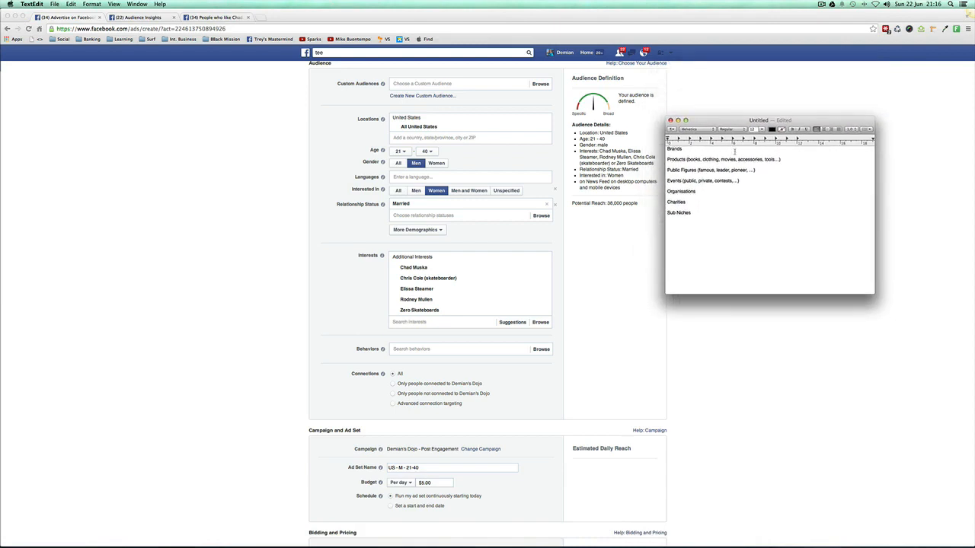
pyautogui.moveTo(691, 213); pyautogui.dragTo(665, 149)
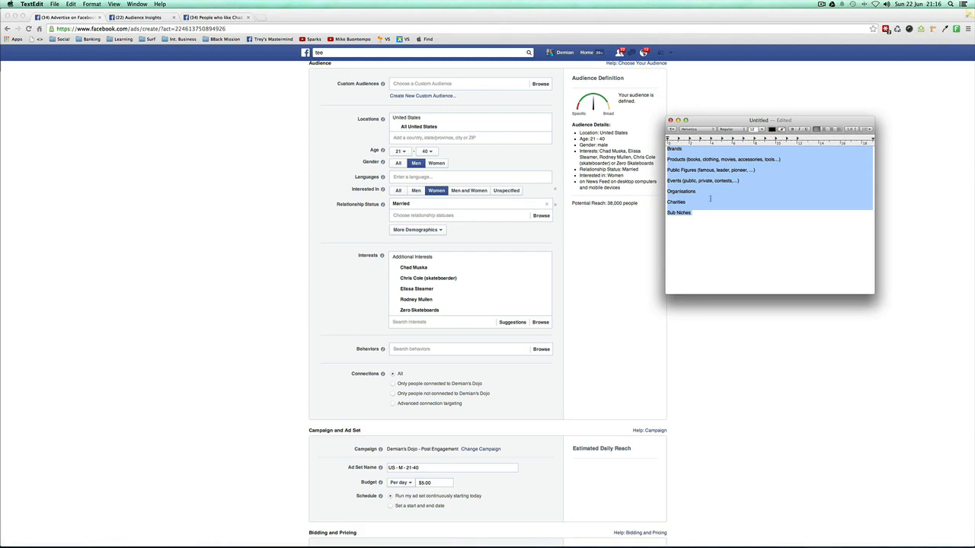
pyautogui.moveTo(702, 214); pyautogui.dragTo(668, 148)
pyautogui.click(677, 222)
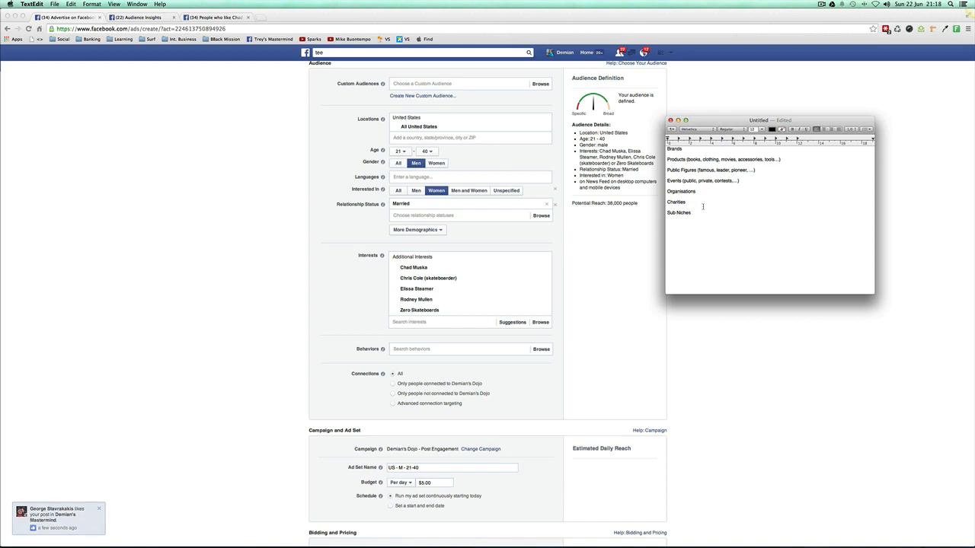
# Step: Enlarge the whole list from Brands to Sub Niches in the note to font size 18
pyautogui.moveTo(668, 150); pyautogui.dragTo(696, 234)
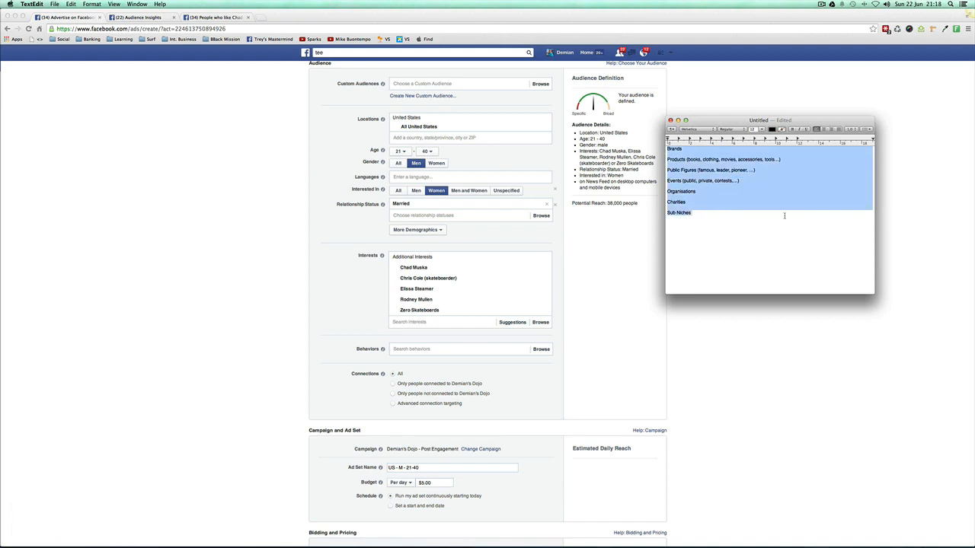
pyautogui.click(720, 214)
pyautogui.moveTo(720, 214)
pyautogui.mouseDown()
pyautogui.moveTo(669, 149)
pyautogui.moveTo(712, 222)
pyautogui.moveTo(720, 215)
pyautogui.mouseUp()
pyautogui.click(762, 129)
pyautogui.click(762, 129)
pyautogui.click(762, 129)
pyautogui.click(755, 190)
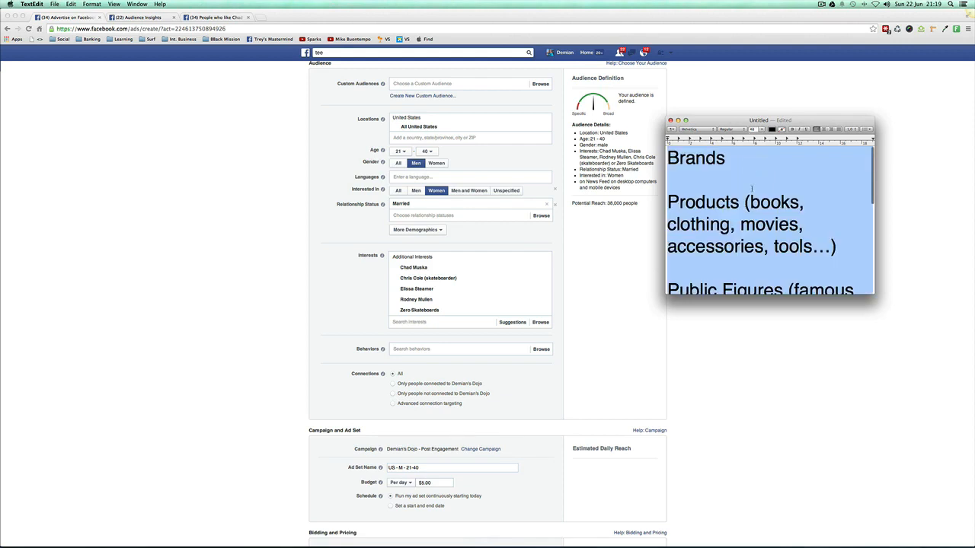
pyautogui.click(764, 130)
pyautogui.click(759, 173)
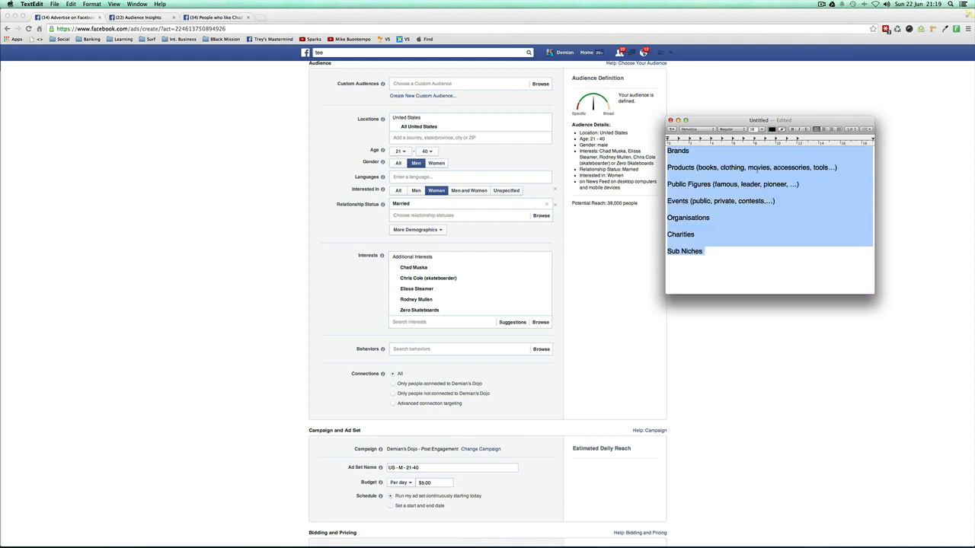
pyautogui.click(738, 212)
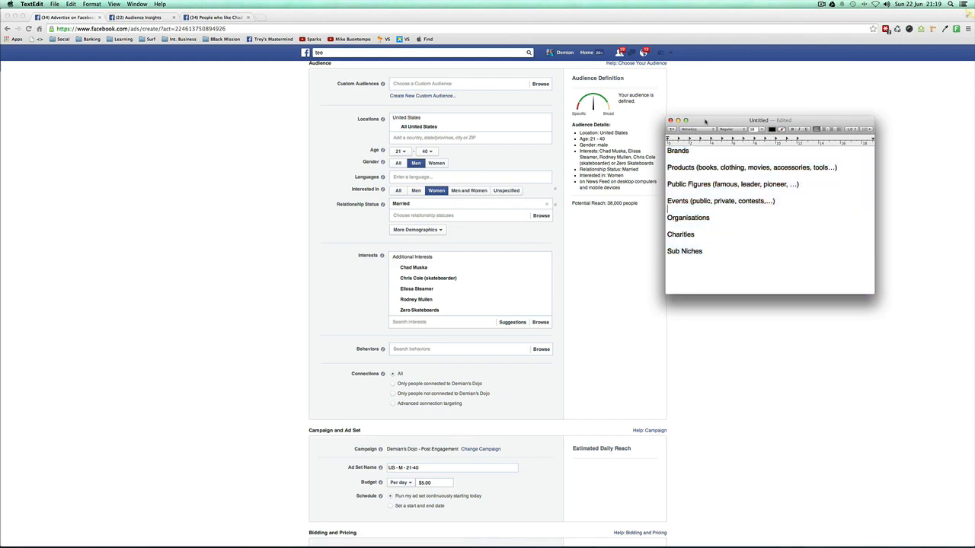
# Step: Move the category note clear of the audience details and search Google for "skateboarding brands" in a new browser tab
pyautogui.moveTo(706, 121); pyautogui.dragTo(712, 100)
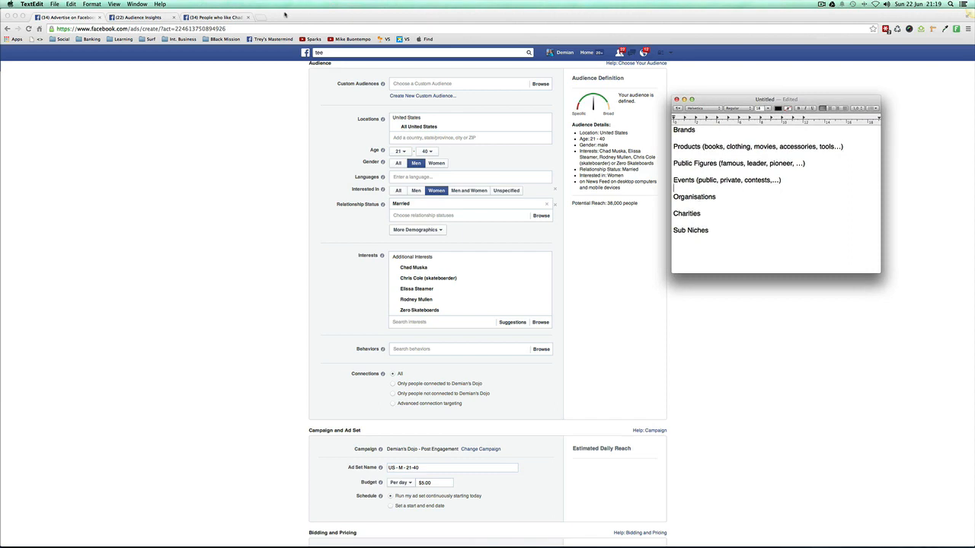
pyautogui.click(261, 17)
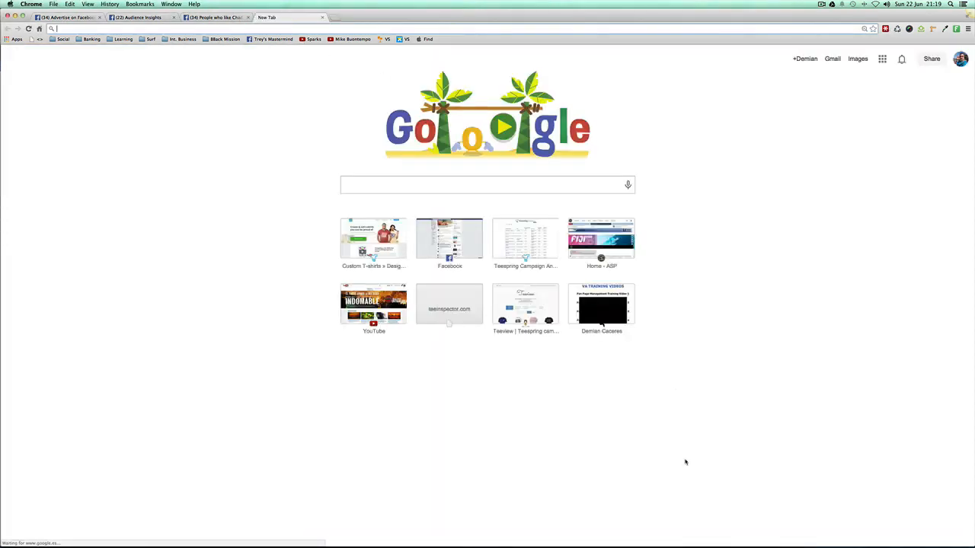
pyautogui.click(365, 183)
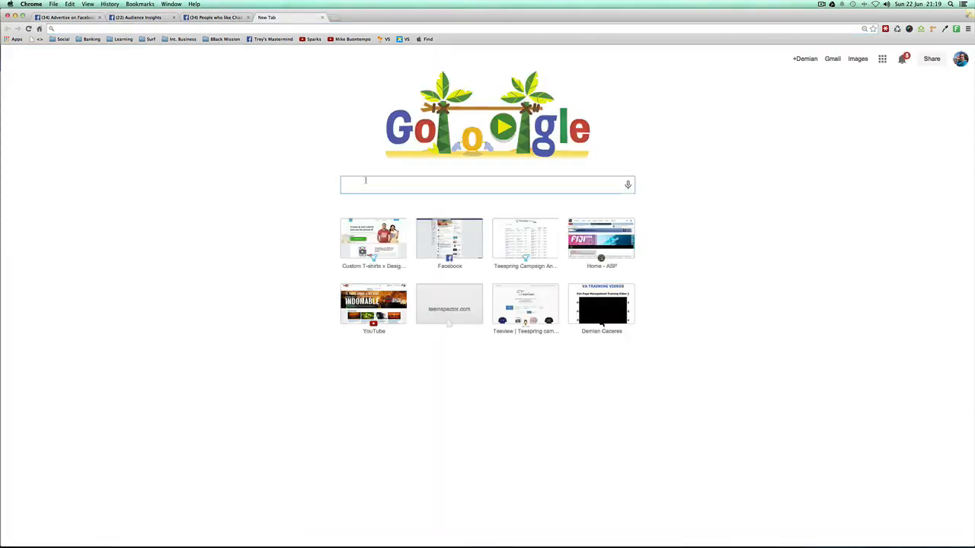
pyautogui.write('skateboard')
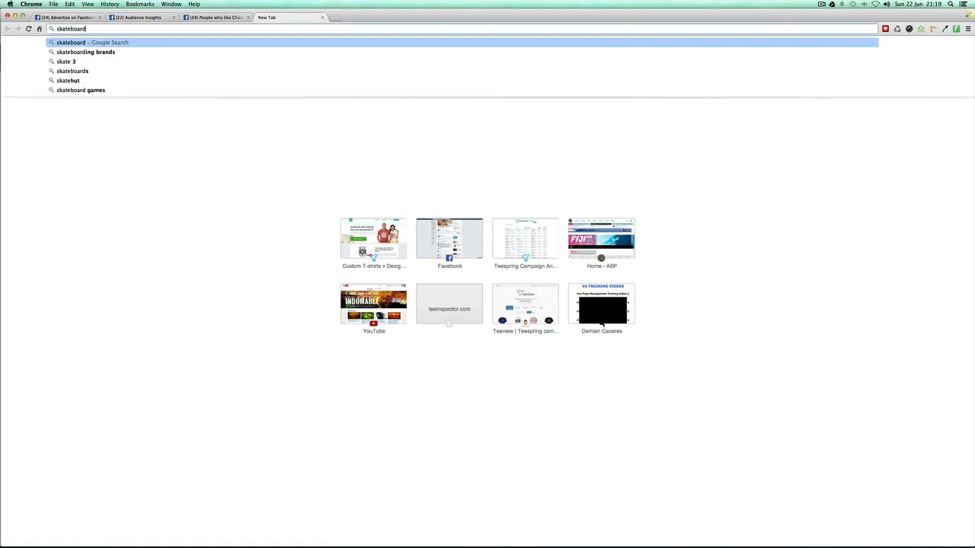
pyautogui.write('ing brands')
pyautogui.press('Return')
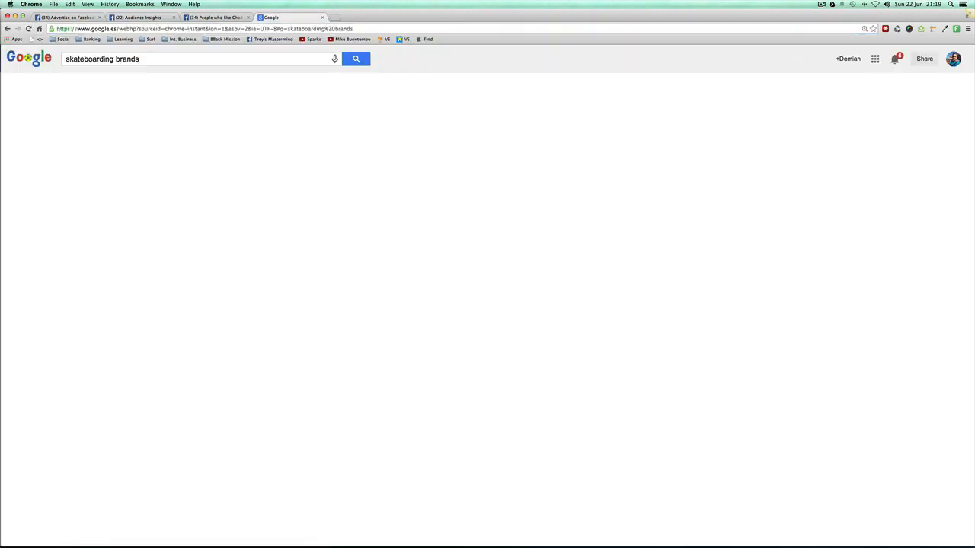
# Step: Look over the image results for skateboarding brands and return to the web results
pyautogui.click(163, 137)
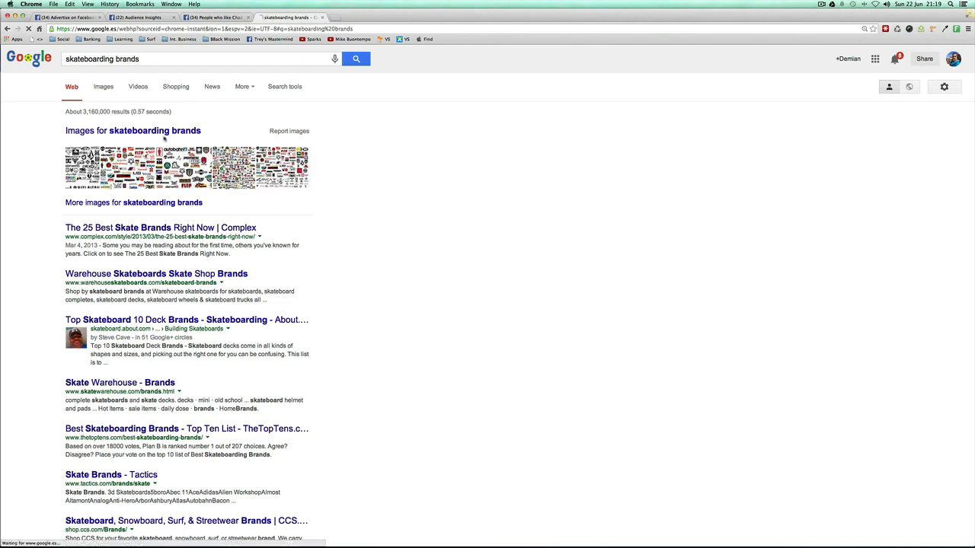
pyautogui.click(104, 87)
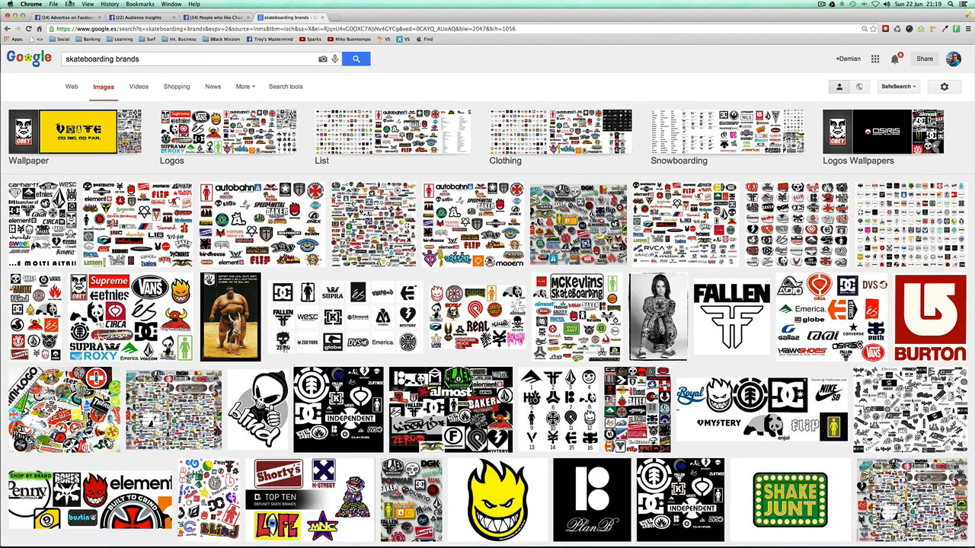
pyautogui.click(46, 65)
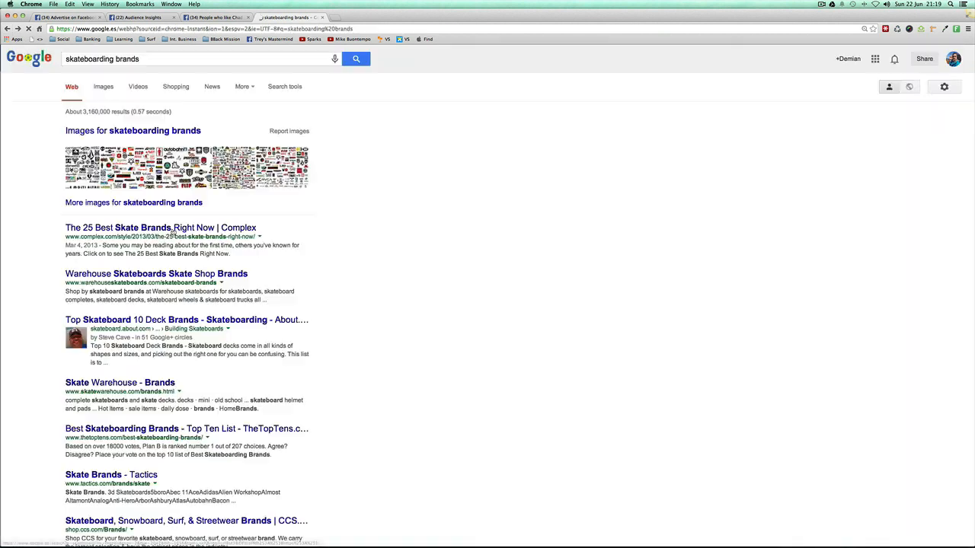
# Step: Open Complex's "The 25 Best Skate Brands Right Now" article, dismiss the newsletter offer and skim the page for brand names
pyautogui.click(118, 228)
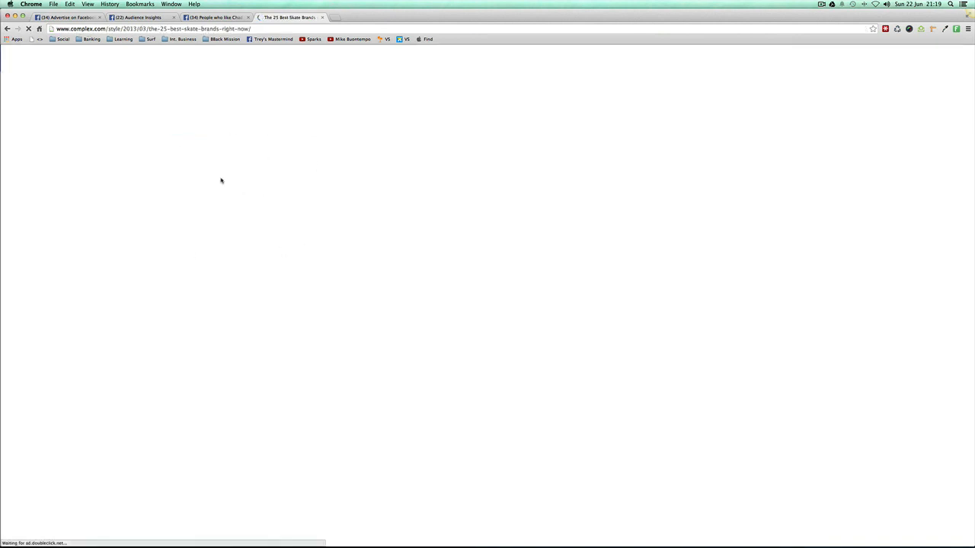
pyautogui.scroll(-1, 237, 223)
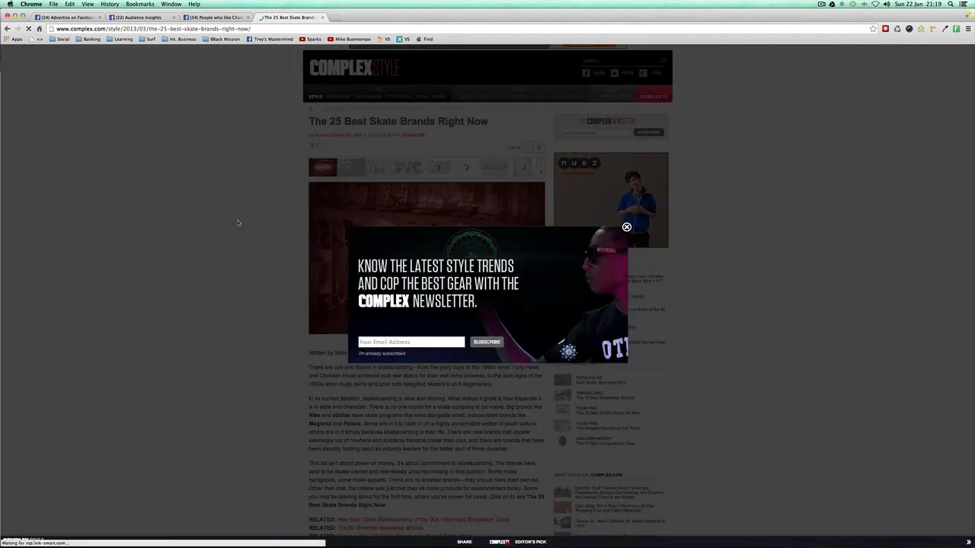
pyautogui.click(626, 227)
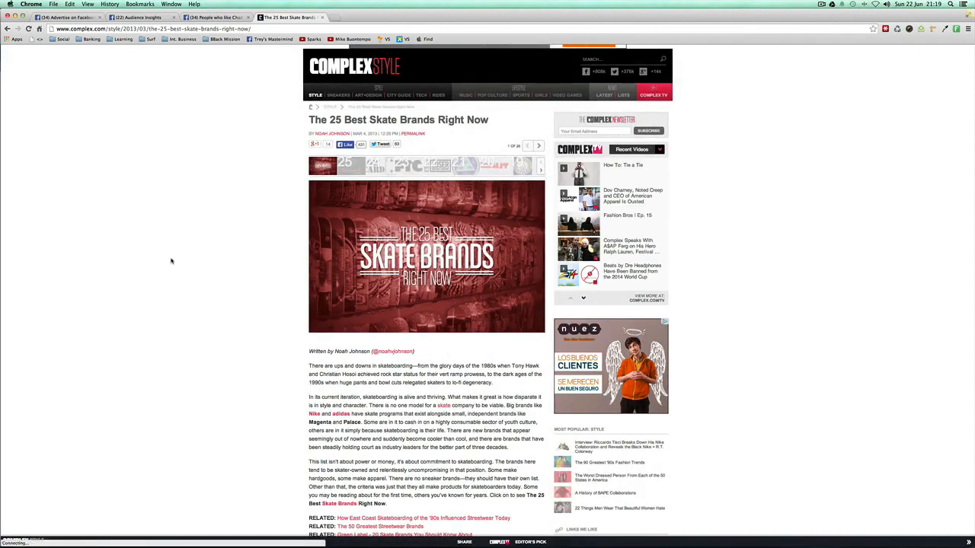
pyautogui.scroll(-5, 171, 262)
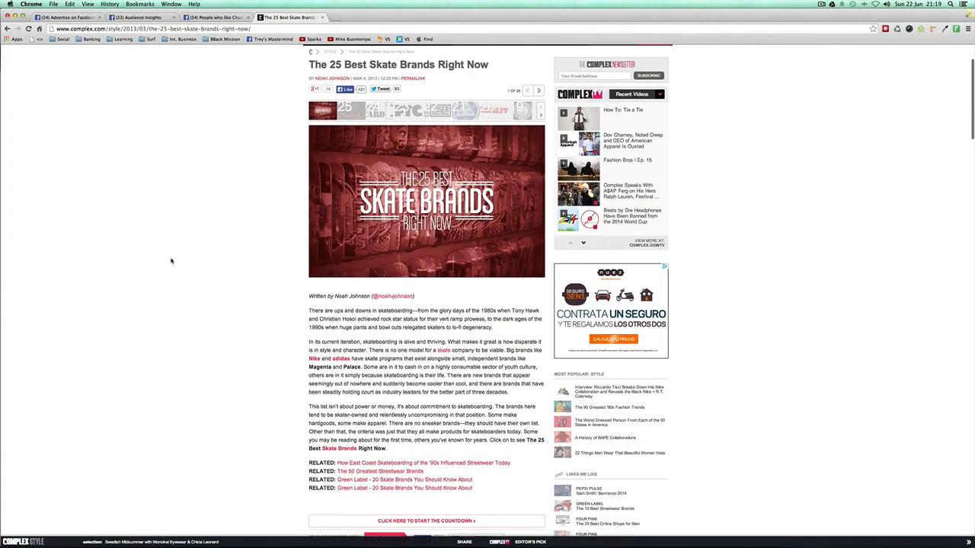
pyautogui.scroll(-7, 170, 262)
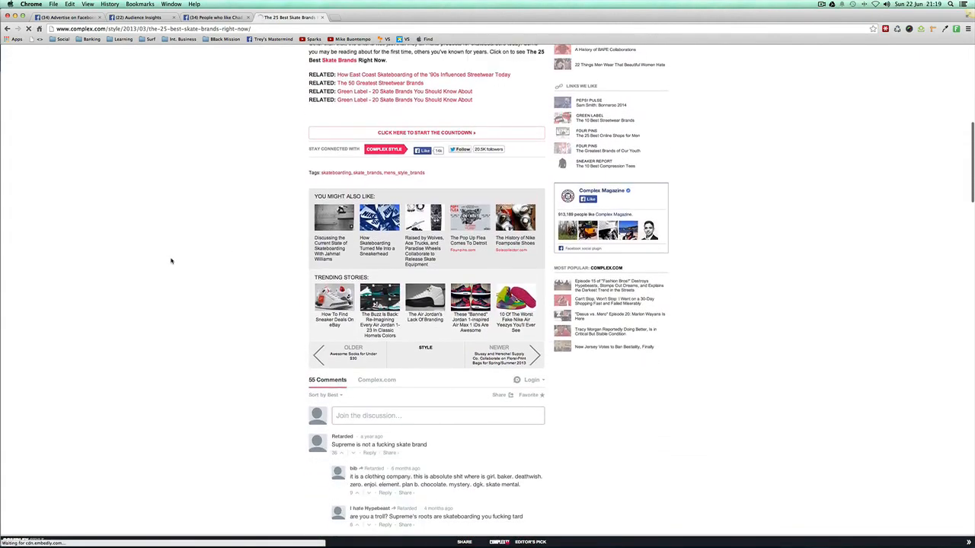
pyautogui.scroll(4, 171, 261)
pyautogui.scroll(3, 171, 261)
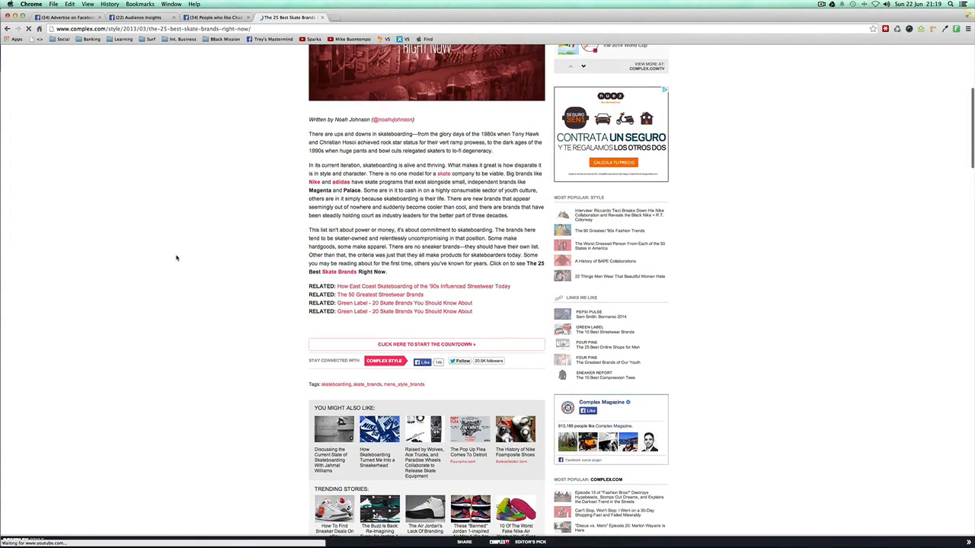
pyautogui.scroll(-1, 385, 230)
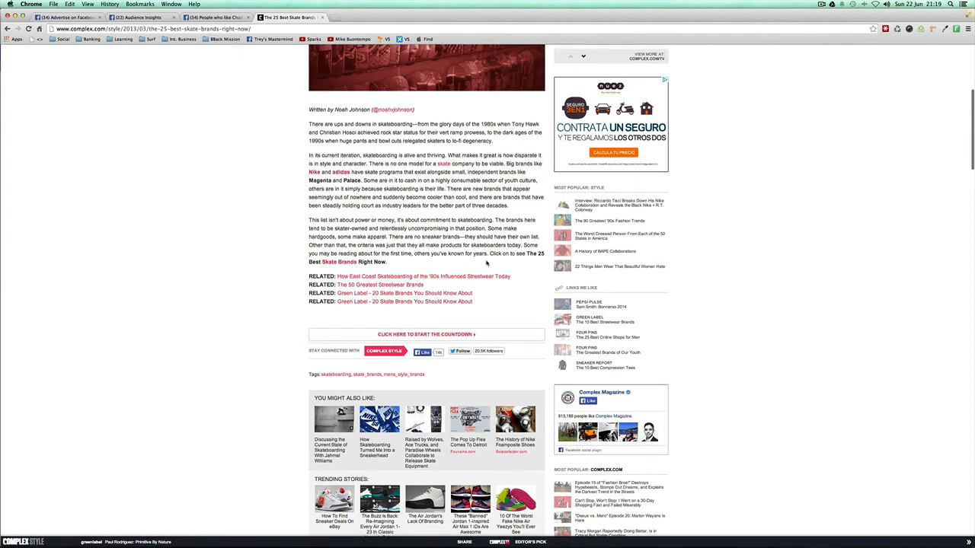
# Step: Open the linked Green Label article on skate brands, dismiss its newsletter offer and skim the page
pyautogui.click(343, 261)
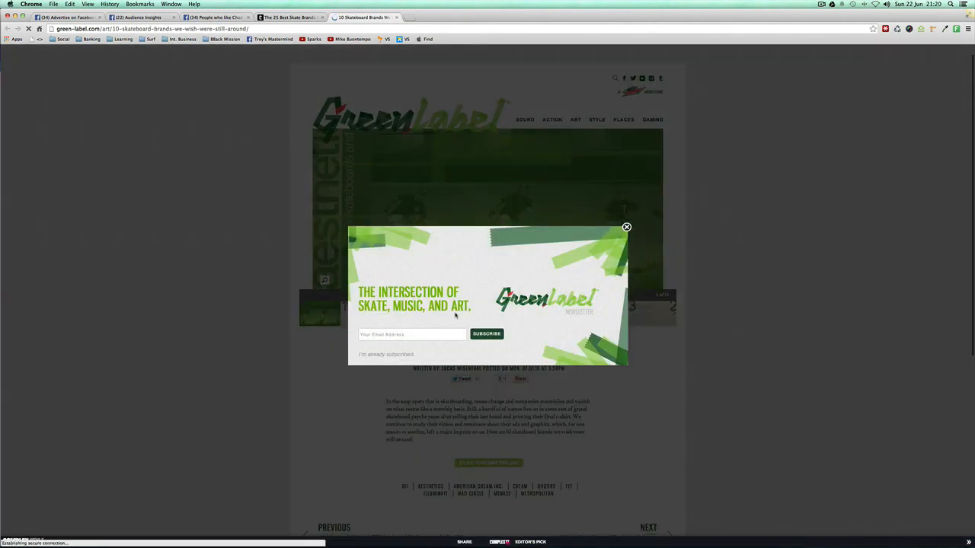
pyautogui.click(626, 227)
pyautogui.scroll(-5, 295, 207)
pyautogui.scroll(-3, 296, 208)
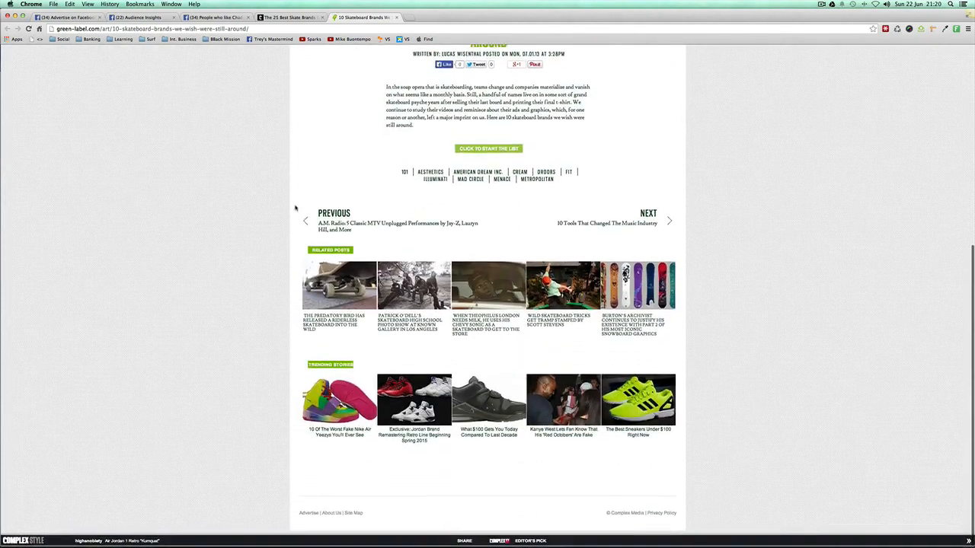
pyautogui.scroll(3, 296, 208)
pyautogui.scroll(3, 296, 208)
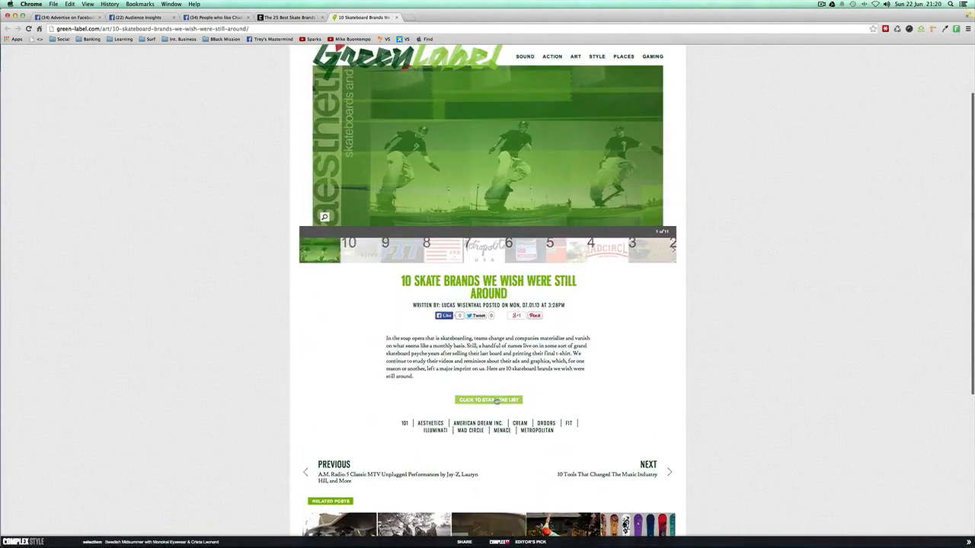
# Step: Start the Green Label countdown and page through its brand entries from Illuminati to Metropolitan
pyautogui.click(492, 400)
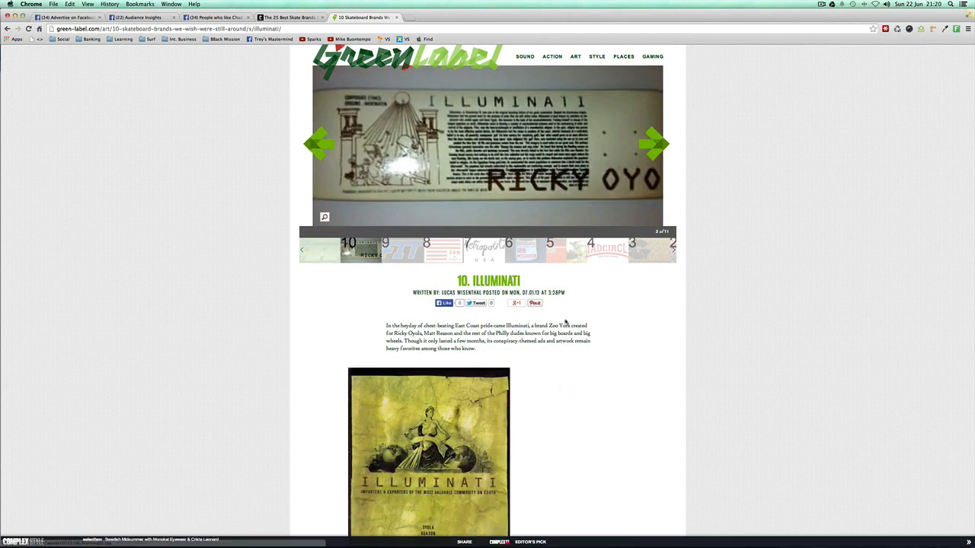
pyautogui.scroll(-2, 566, 323)
pyautogui.scroll(-1, 565, 322)
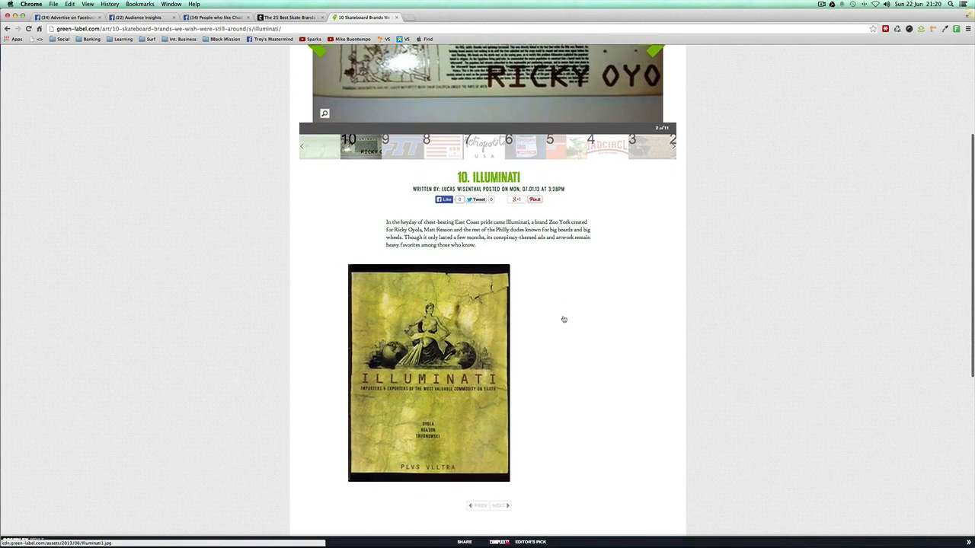
pyautogui.scroll(-2, 559, 323)
pyautogui.click(504, 417)
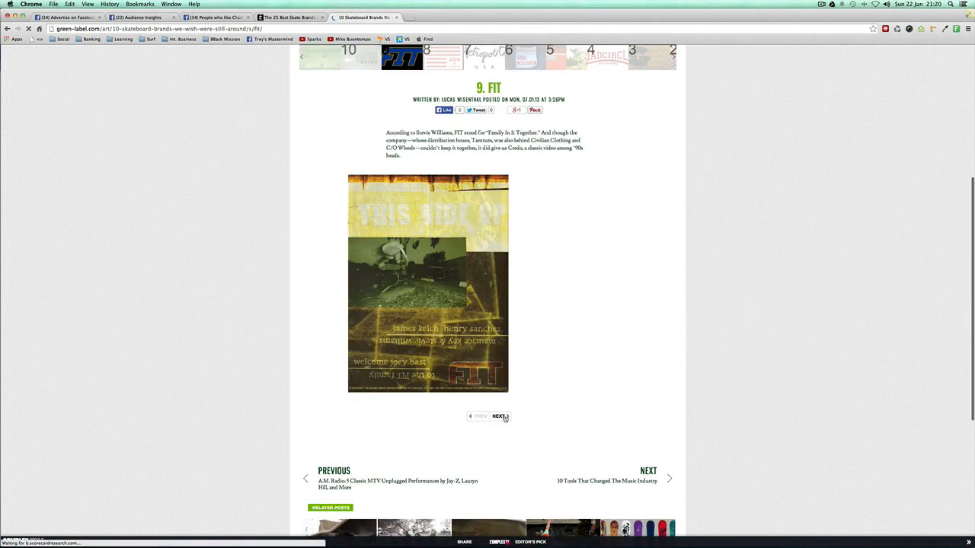
pyautogui.click(499, 416)
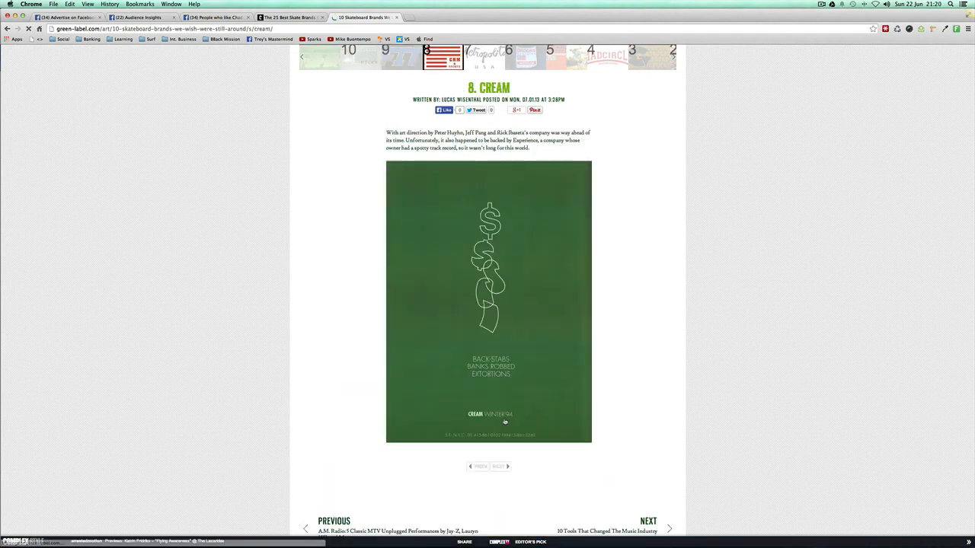
pyautogui.click(498, 465)
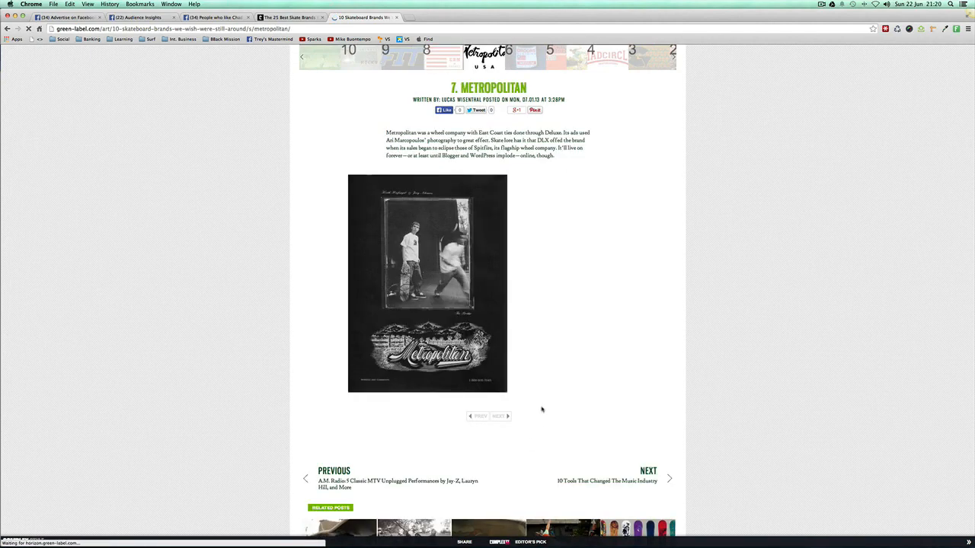
# Step: Close the Green Label article and go back from the Complex page to the Google results
pyautogui.click(396, 17)
pyautogui.hscroll(-5, 278, 146)
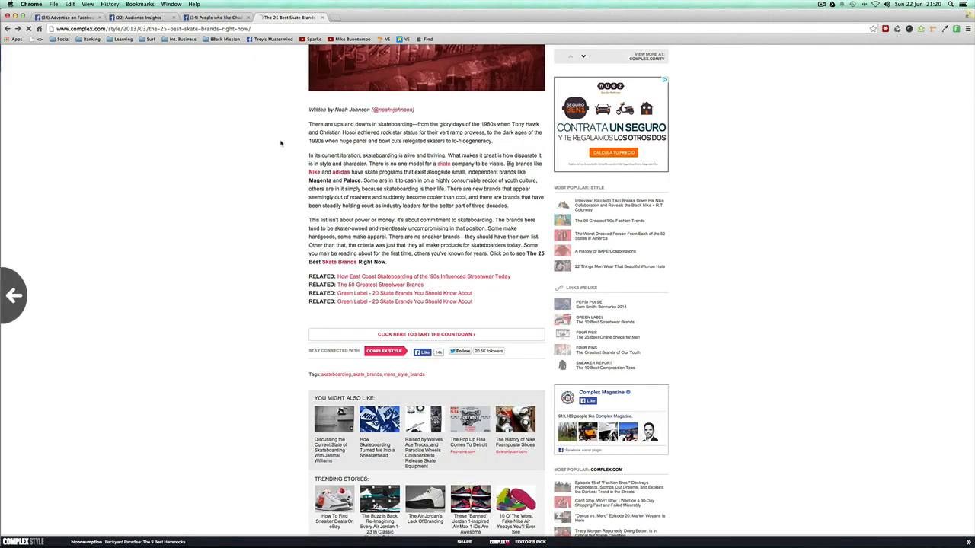
pyautogui.scroll(-1, 251, 266)
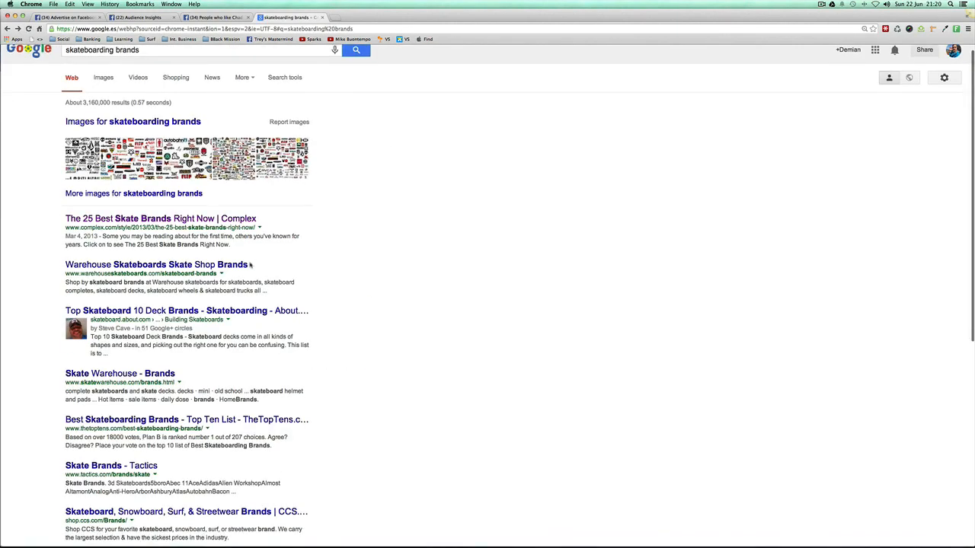
# Step: Look through the remaining search results and open the Best Skateboarding Brands list on TheTopTens
pyautogui.scroll(-1, 143, 263)
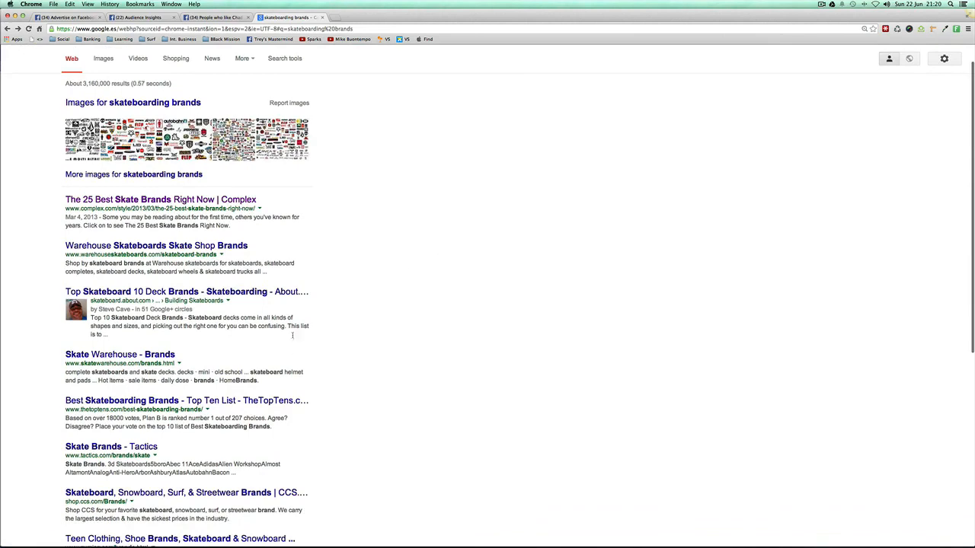
pyautogui.scroll(-2, 162, 316)
pyautogui.scroll(-3, 158, 323)
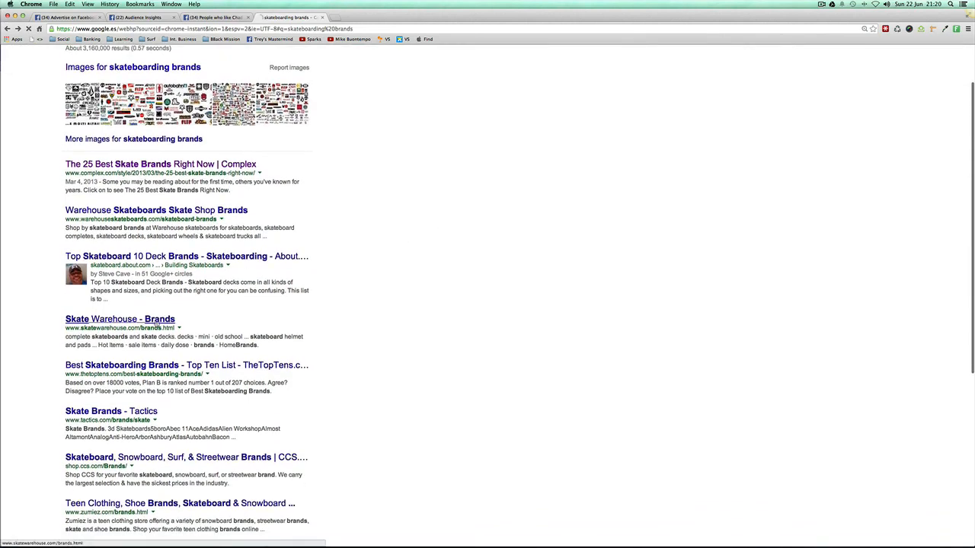
pyautogui.click(134, 348)
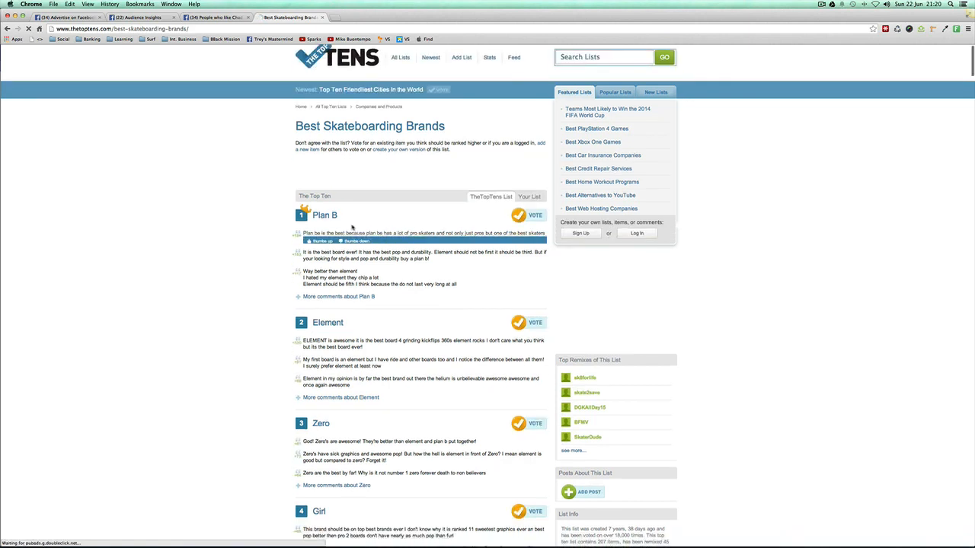
# Step: Read the ranked skateboarding brands from Plan B down to Blind, highlighting the name Flip
pyautogui.scroll(-3, 362, 226)
pyautogui.scroll(-2, 363, 225)
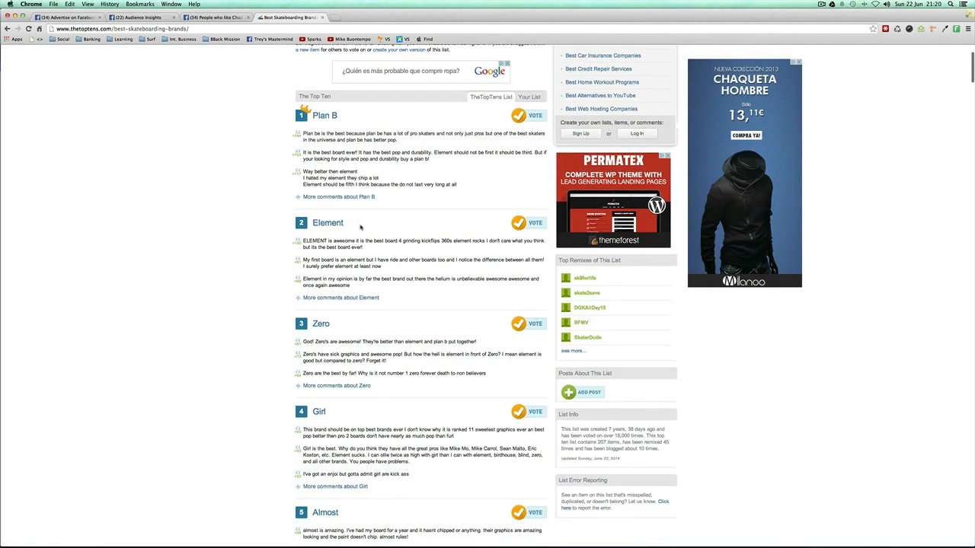
pyautogui.scroll(-1, 352, 274)
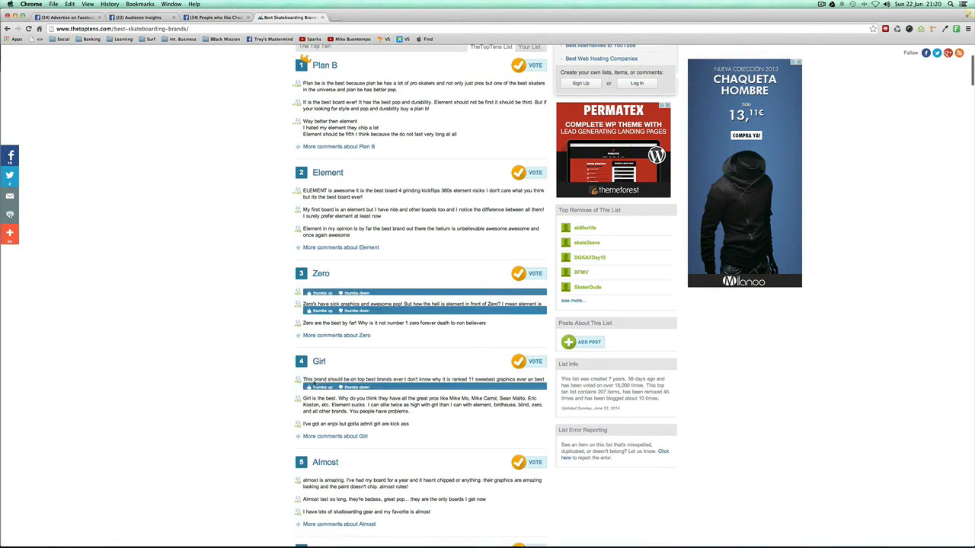
pyautogui.scroll(-3, 335, 384)
pyautogui.scroll(-3, 337, 397)
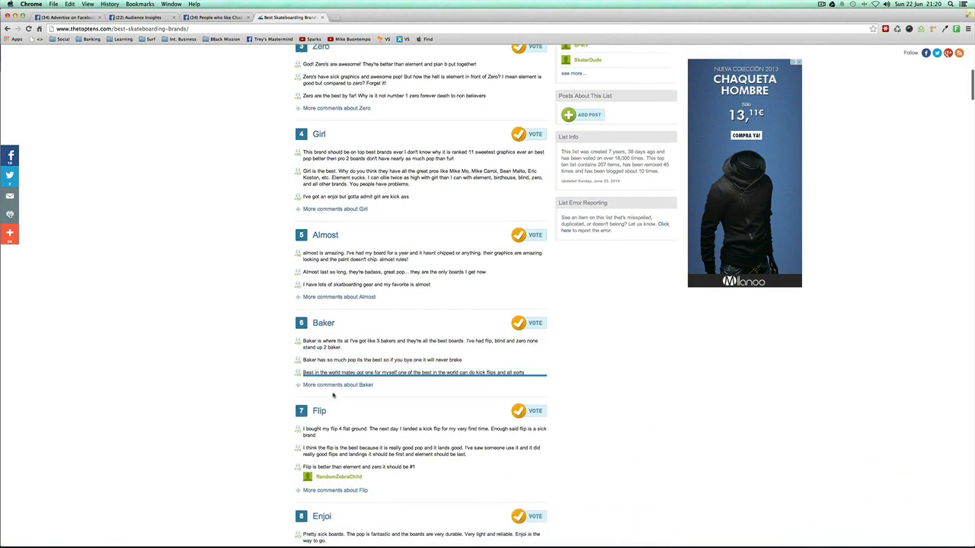
pyautogui.moveTo(327, 383); pyautogui.dragTo(303, 382)
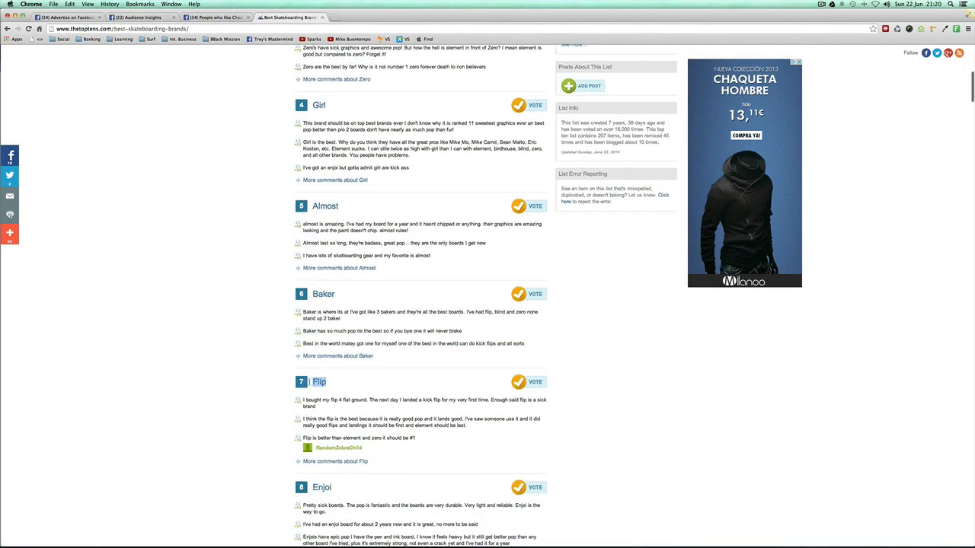
pyautogui.scroll(-2, 320, 407)
pyautogui.scroll(-3, 232, 336)
pyautogui.scroll(-1, 270, 361)
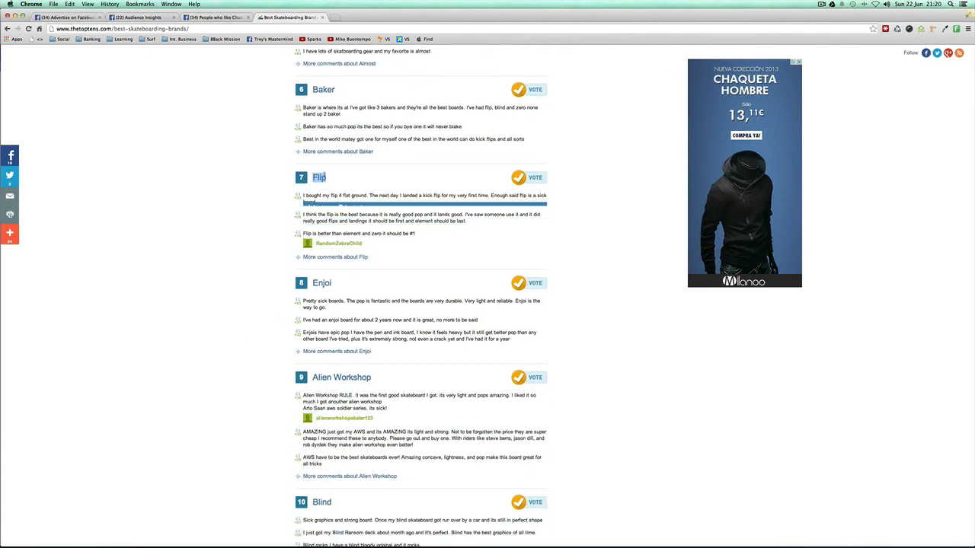
# Step: Return to Audience Insights and remove Chad Muska from the audience's additional interests
pyautogui.click(143, 18)
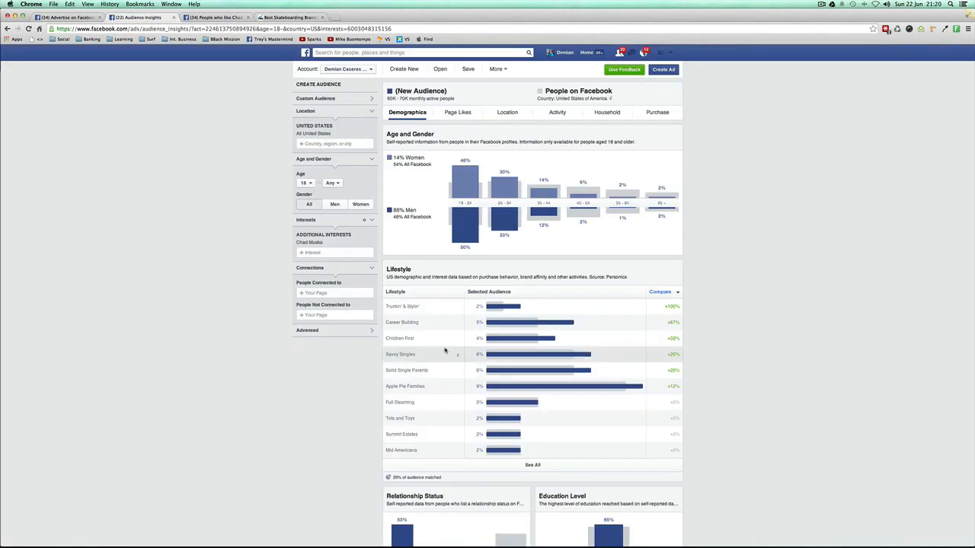
pyautogui.click(310, 252)
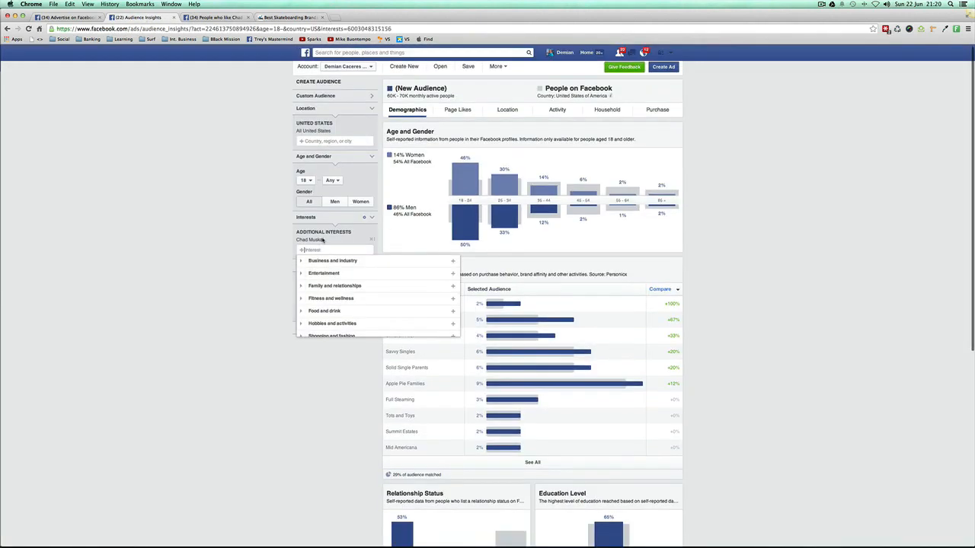
pyautogui.click(371, 240)
# Step: Add Flip Skateboards as an additional interest of the audience
pyautogui.click(320, 235)
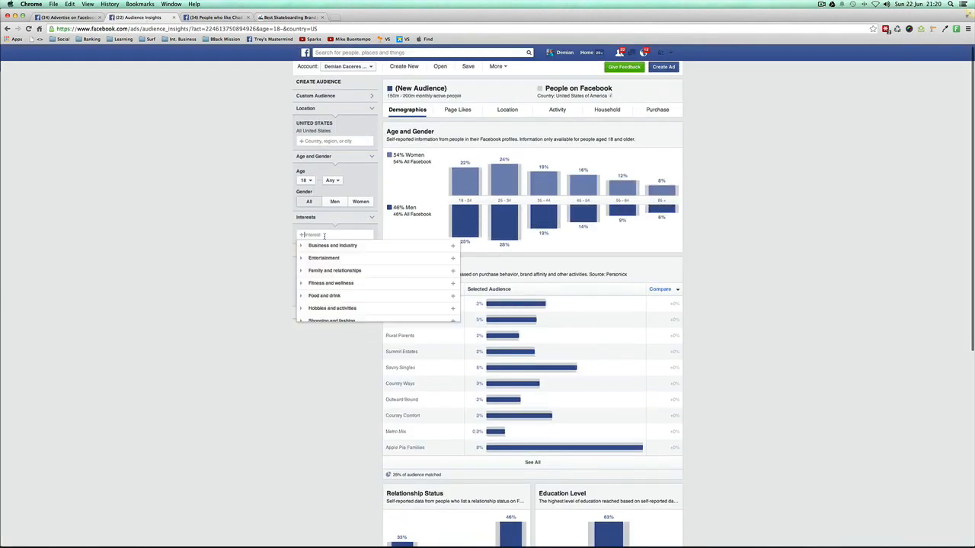
pyautogui.write('Skip')
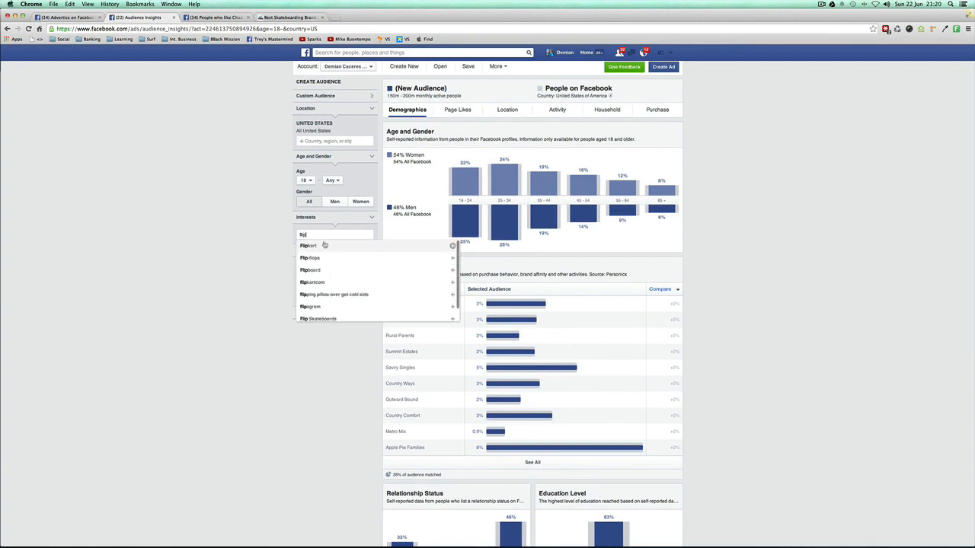
pyautogui.write(' s')
pyautogui.press('Down')
pyautogui.press('Up')
pyautogui.press('Return')
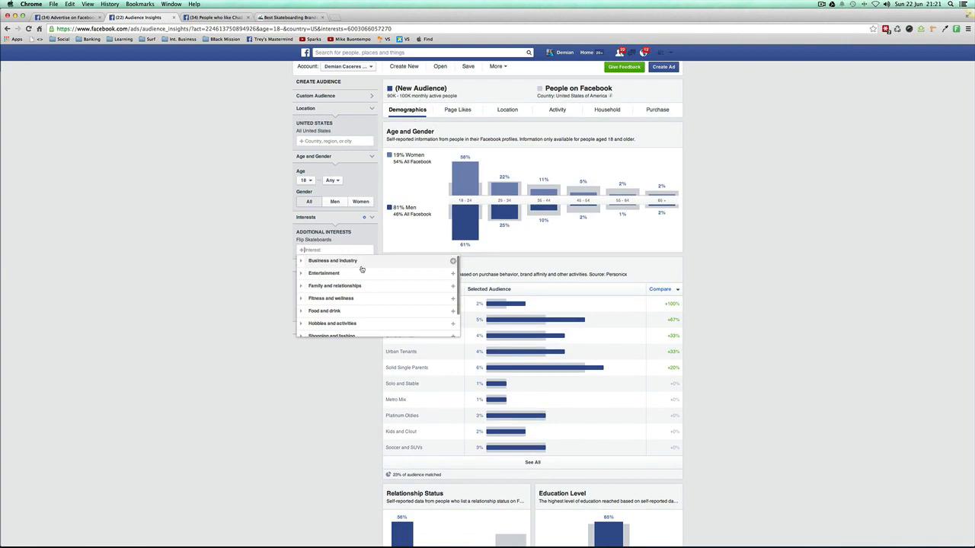
# Step: Add Zero Skateboards as a second additional interest of the audience
pyautogui.write('zero s')
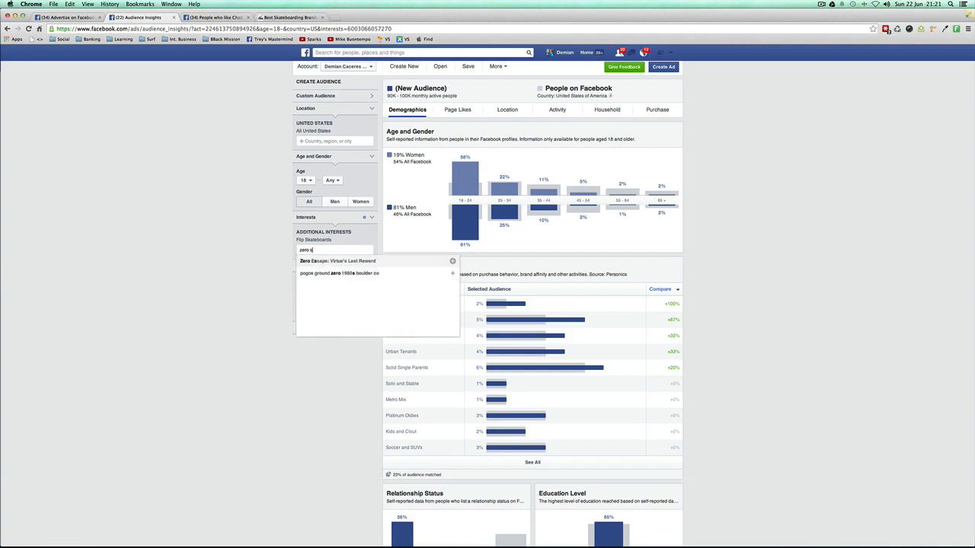
pyautogui.write('kateboards')
pyautogui.press('Return')
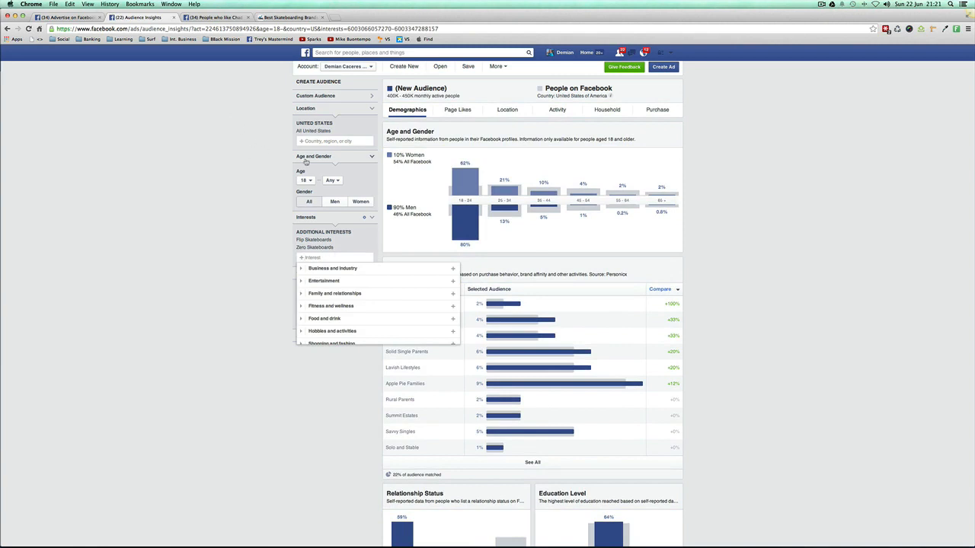
# Step: Switch to the TextEdit notes and review the Brands and Products categories of the interest checklist
pyautogui.moveTo(564, 544)
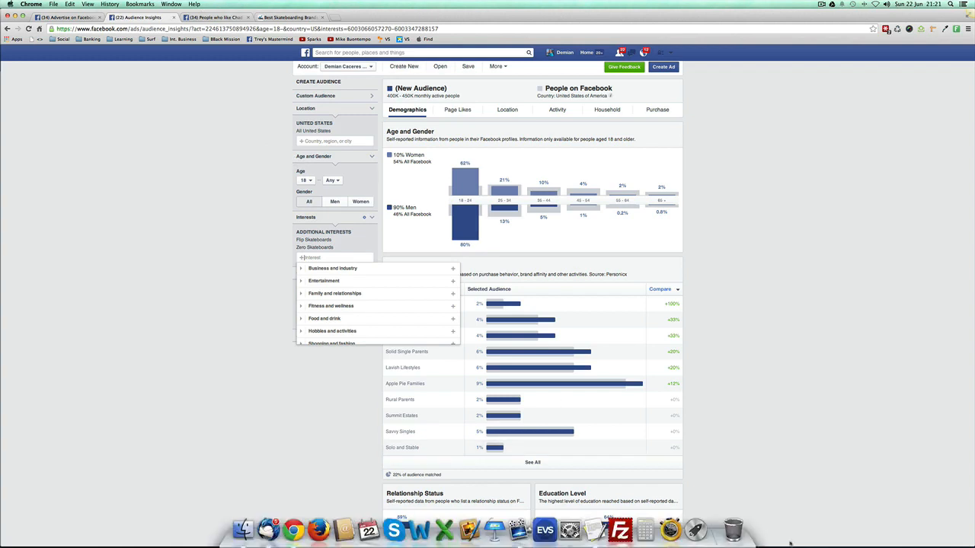
pyautogui.click(595, 531)
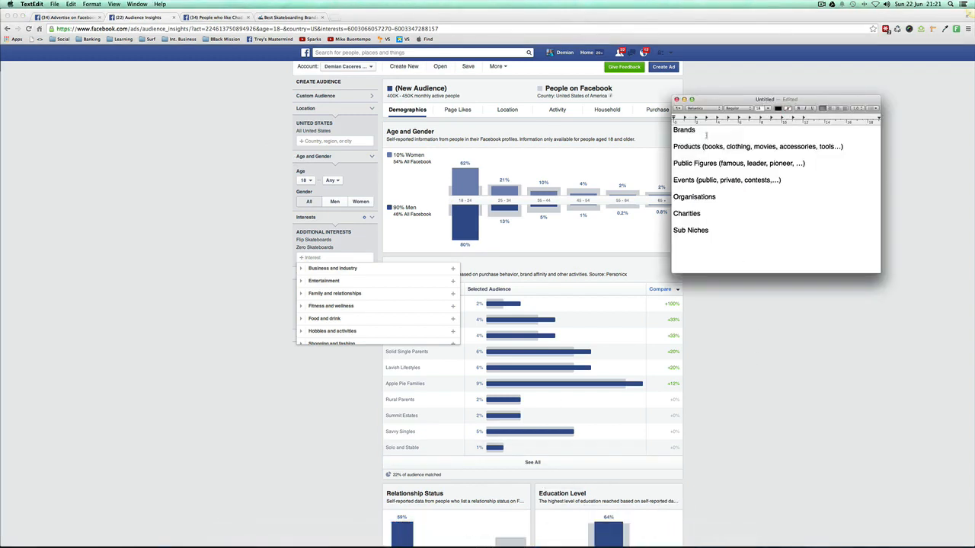
pyautogui.moveTo(690, 128); pyautogui.dragTo(673, 147)
pyautogui.moveTo(705, 146); pyautogui.dragTo(721, 146)
pyautogui.click(721, 146)
# Step: Return to the Google results, search for "skateboarding books" and open the Popular Skateboarding Books page on Goodreads
pyautogui.click(274, 18)
pyautogui.scroll(15, 197, 129)
pyautogui.hscroll(-5, 319, 144)
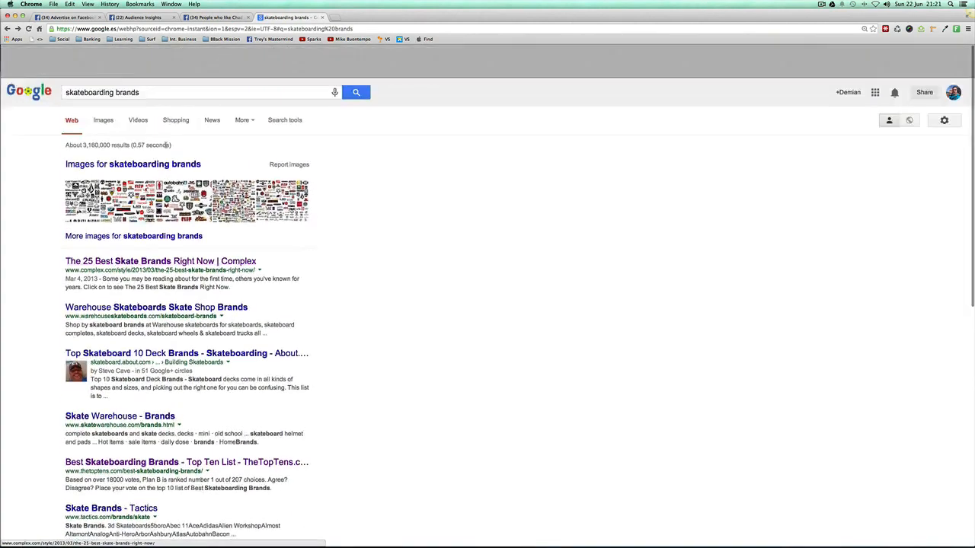
pyautogui.moveTo(116, 58); pyautogui.dragTo(64, 59)
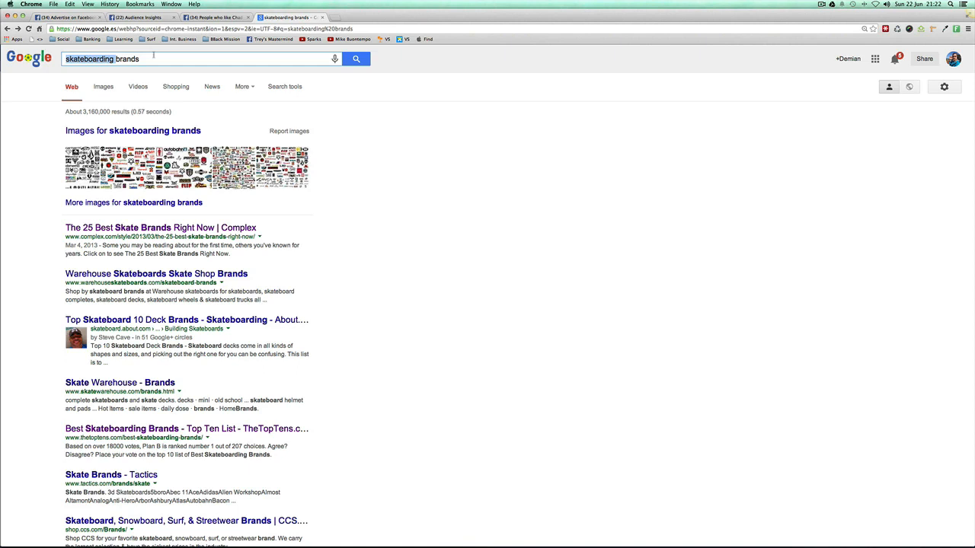
pyautogui.press('super+a')
pyautogui.write('skateboa')
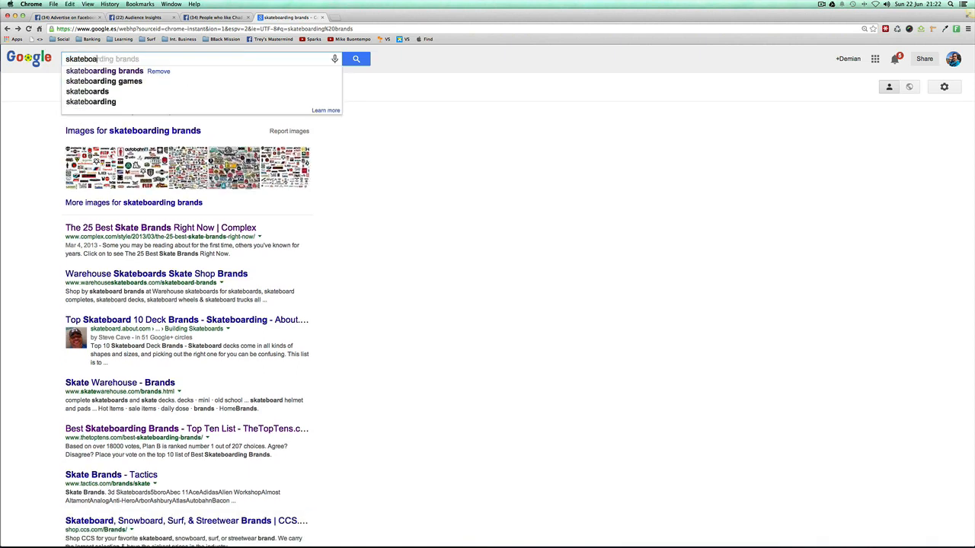
pyautogui.write('rding books')
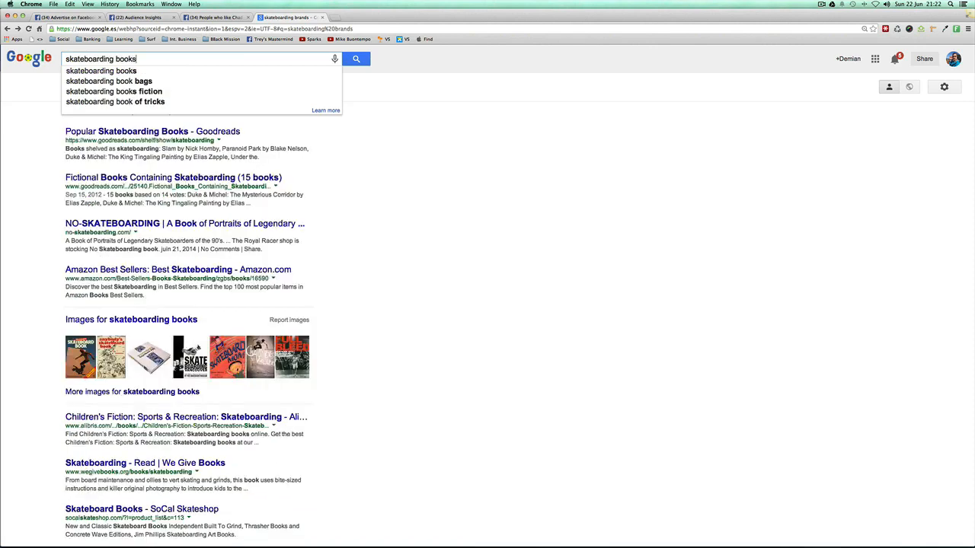
pyautogui.press('Return')
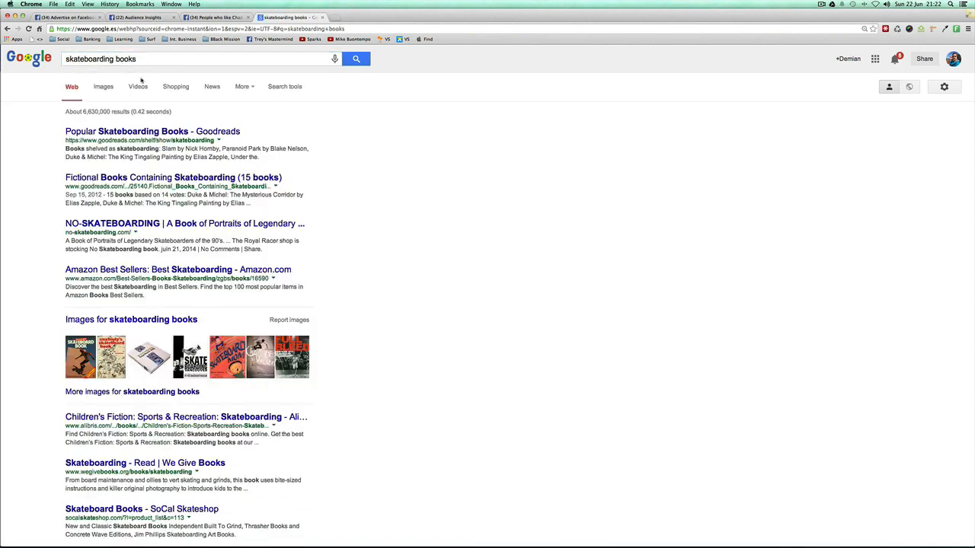
pyautogui.click(121, 132)
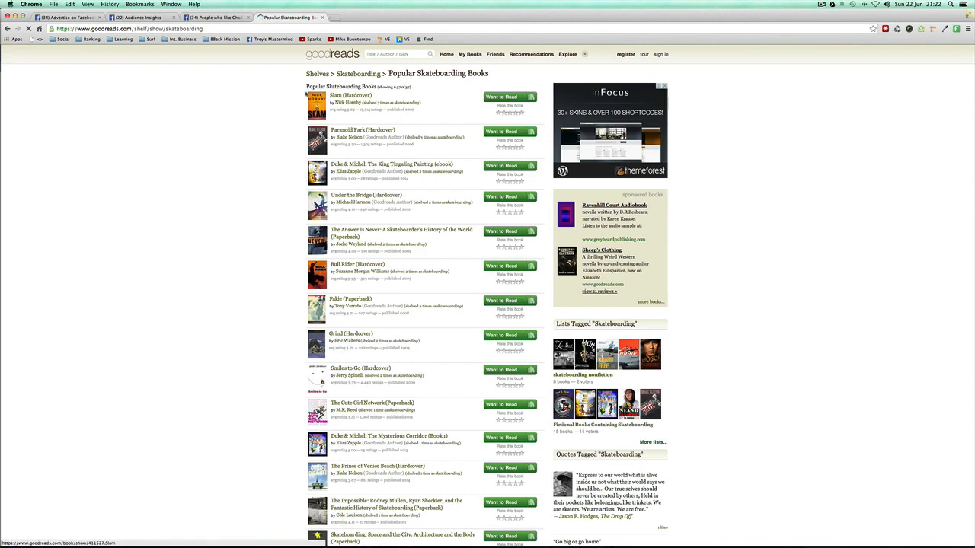
# Step: Add Slam book to the additional interests in Audience Insights
pyautogui.click(160, 18)
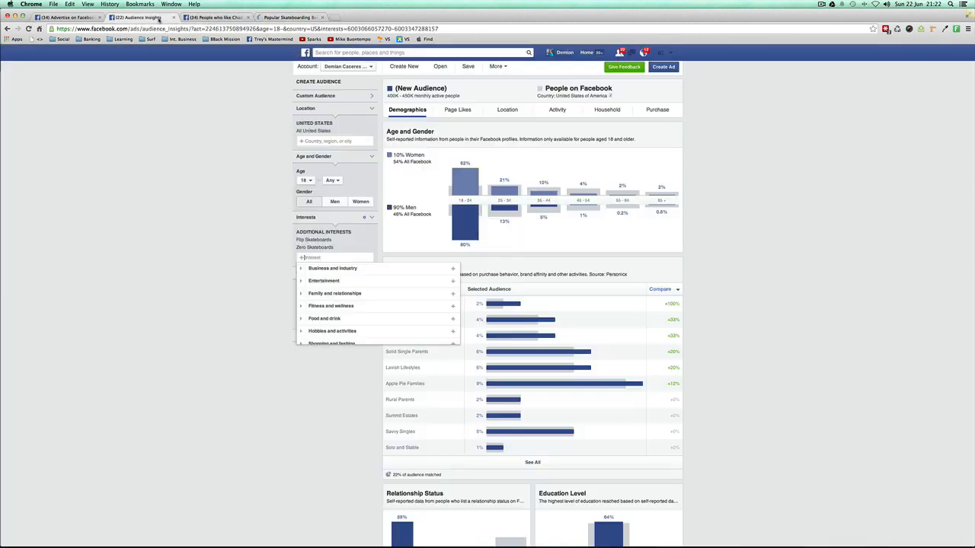
pyautogui.click(293, 263)
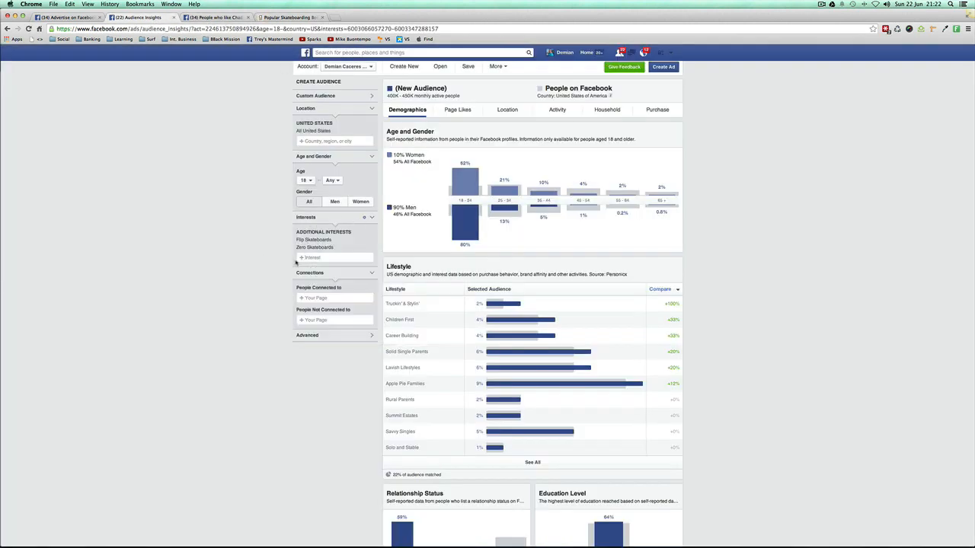
pyautogui.click(313, 258)
pyautogui.write('sk')
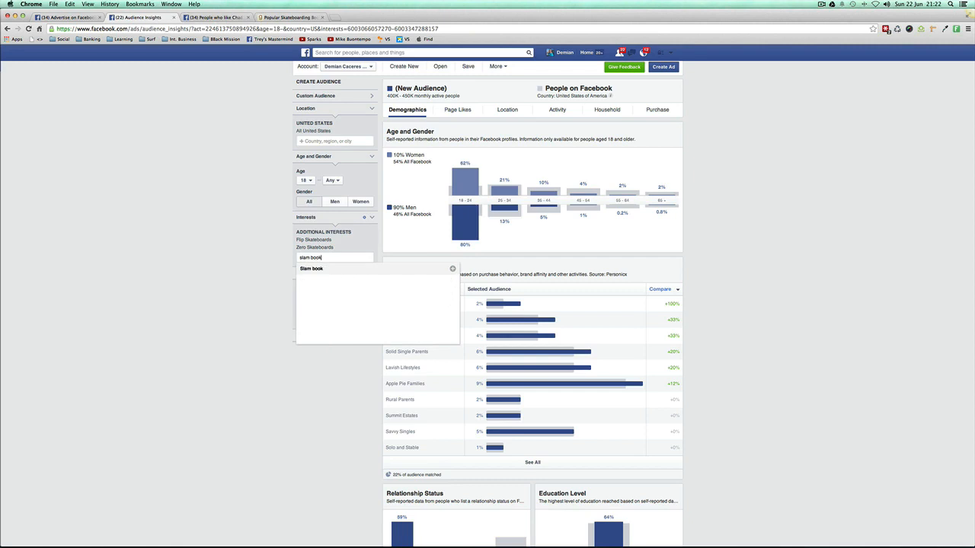
pyautogui.click(320, 273)
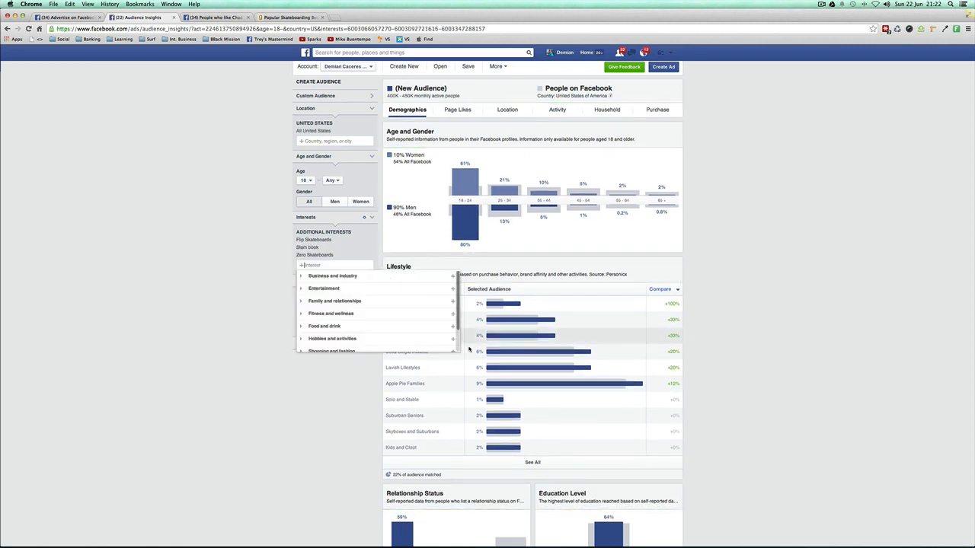
pyautogui.click(196, 277)
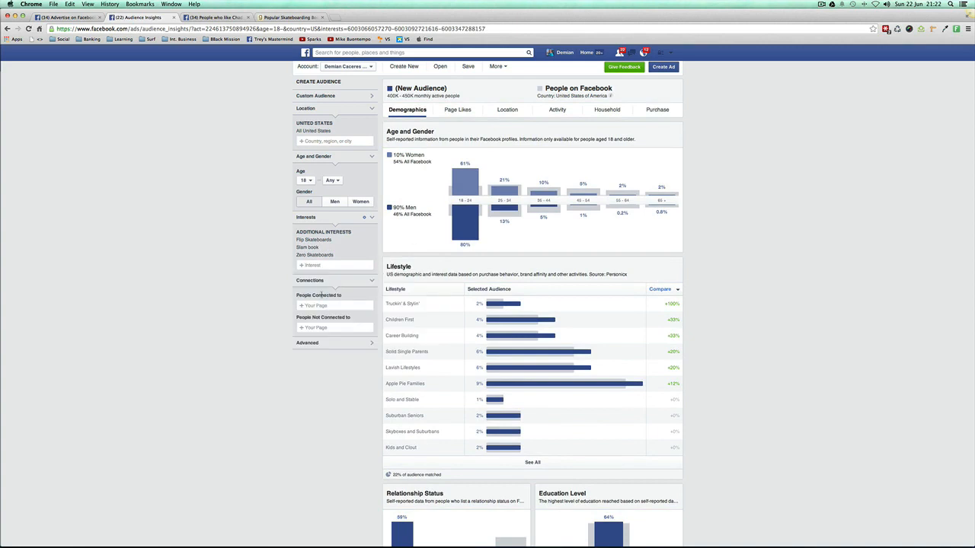
# Step: Search Facebook for "slam b" and open the Slam Book result to check what it is
pyautogui.click(363, 52)
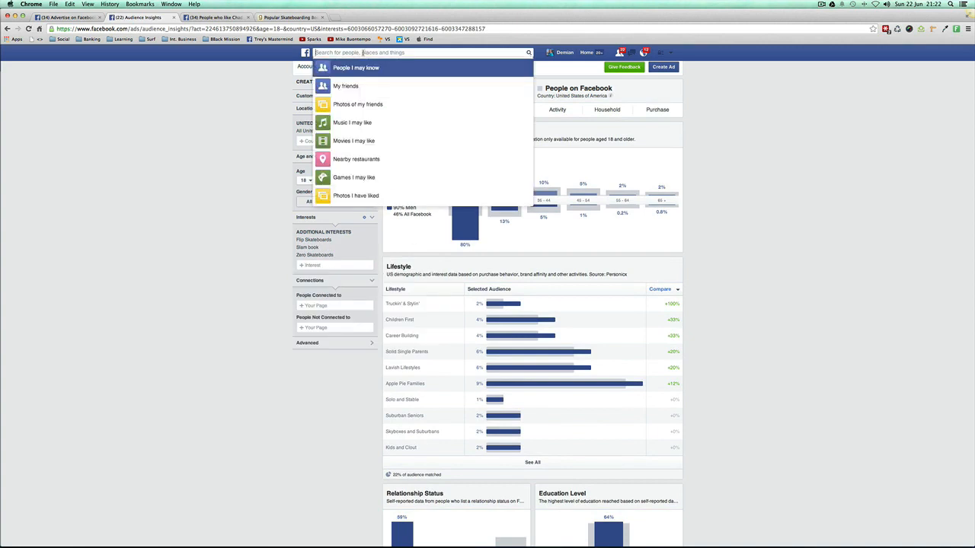
pyautogui.write('slam b')
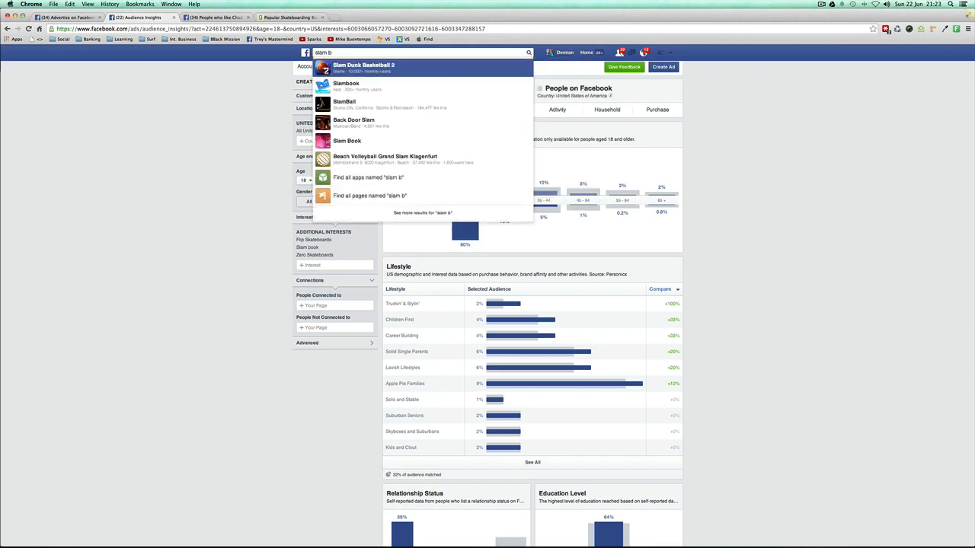
pyautogui.click(355, 143)
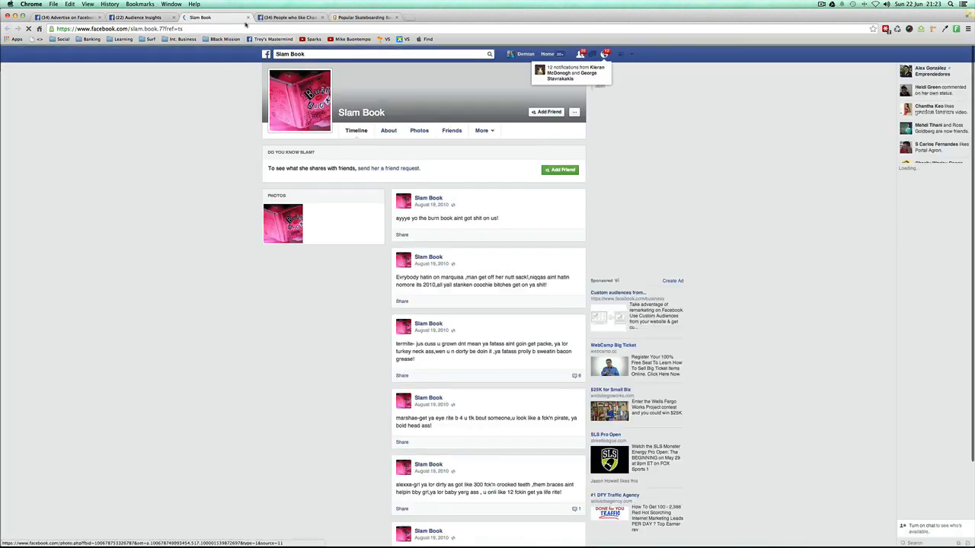
# Step: Close the Slam Book profile and remove the Slam book interest from the audience
pyautogui.click(248, 16)
pyautogui.click(235, 144)
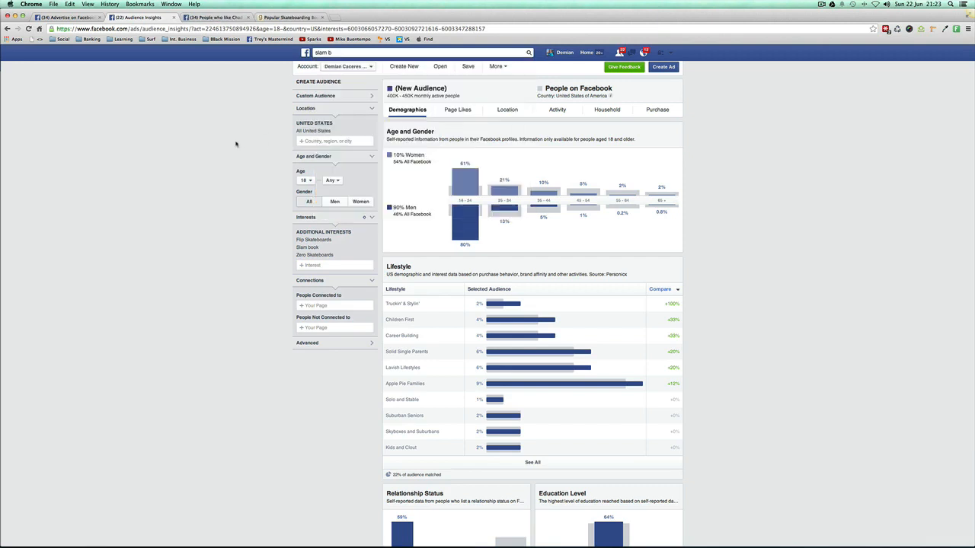
pyautogui.click(372, 247)
# Step: Look through the Popular Skateboarding Books list on Goodreads for titles that could serve as interests
pyautogui.click(218, 17)
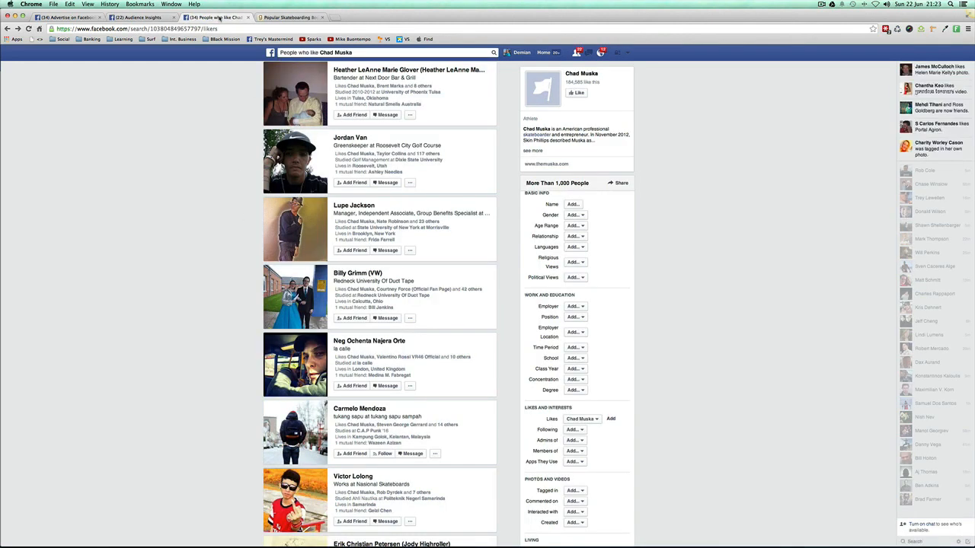
pyautogui.click(308, 17)
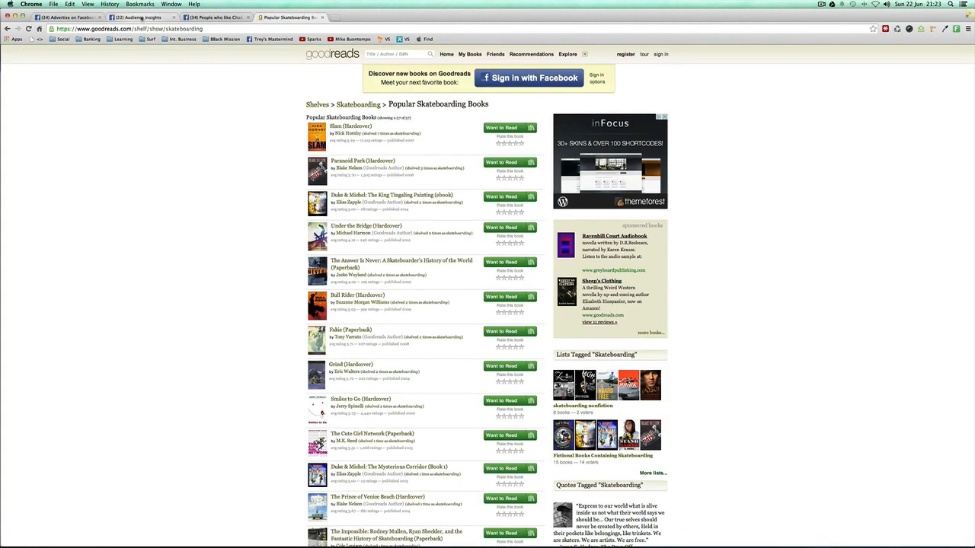
pyautogui.click(141, 17)
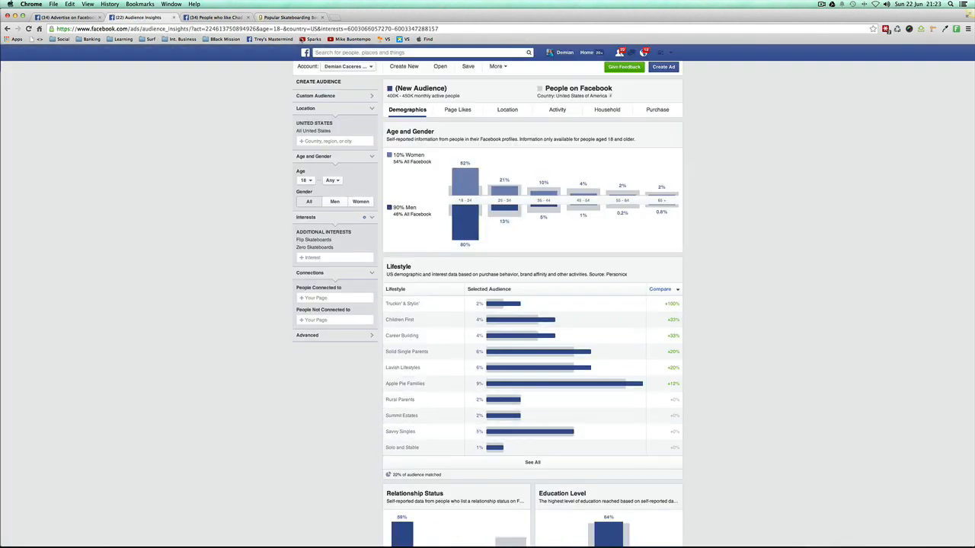
pyautogui.click(290, 17)
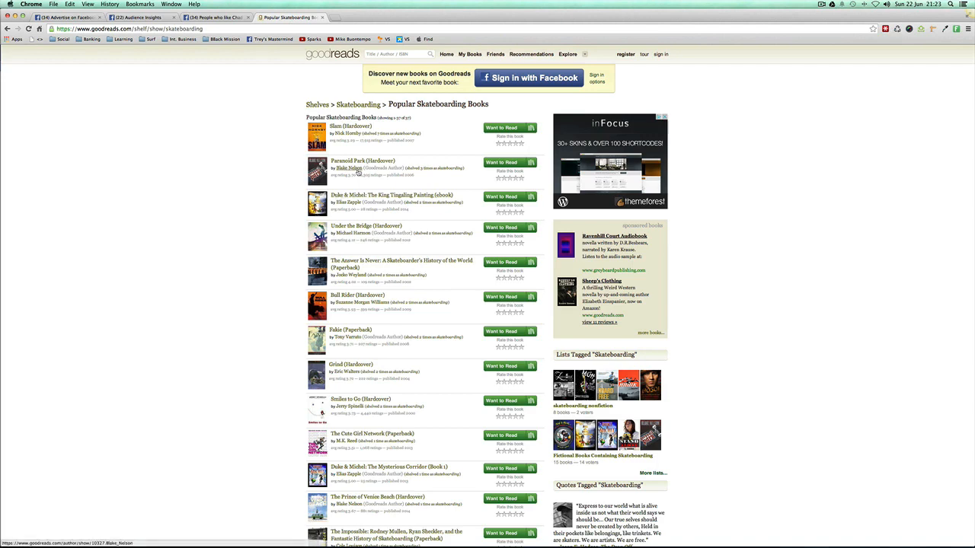
pyautogui.scroll(-1, 357, 172)
pyautogui.scroll(-2, 431, 237)
pyautogui.scroll(-2, 358, 277)
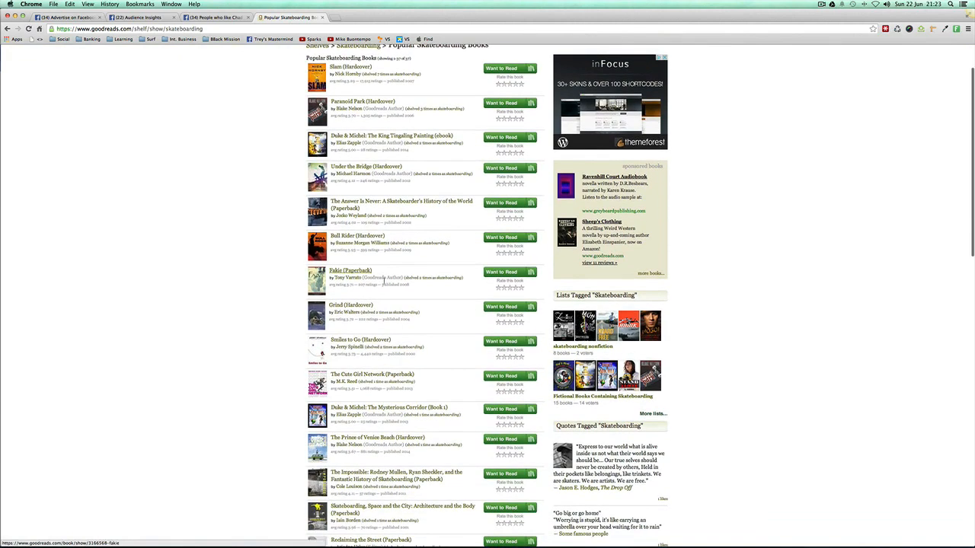
pyautogui.scroll(-2, 363, 281)
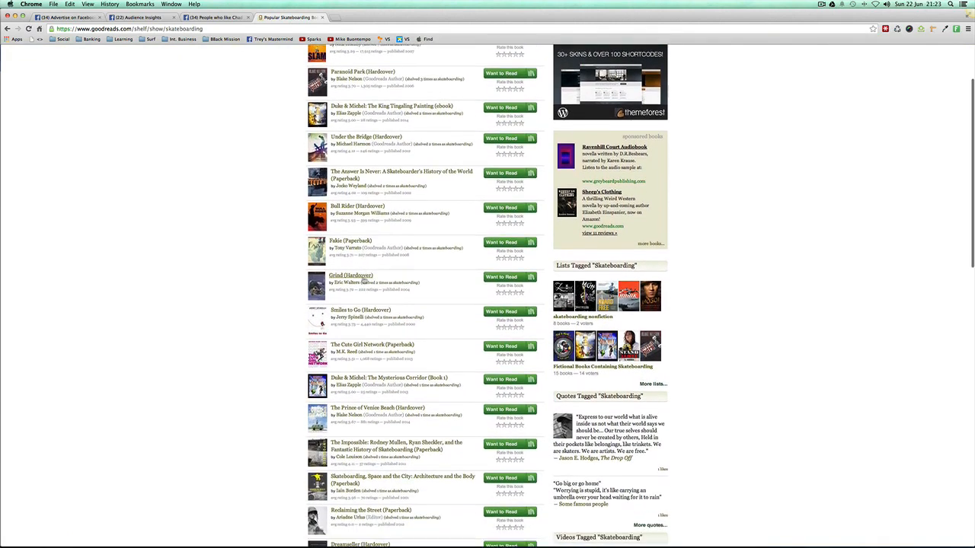
pyautogui.scroll(-2, 239, 260)
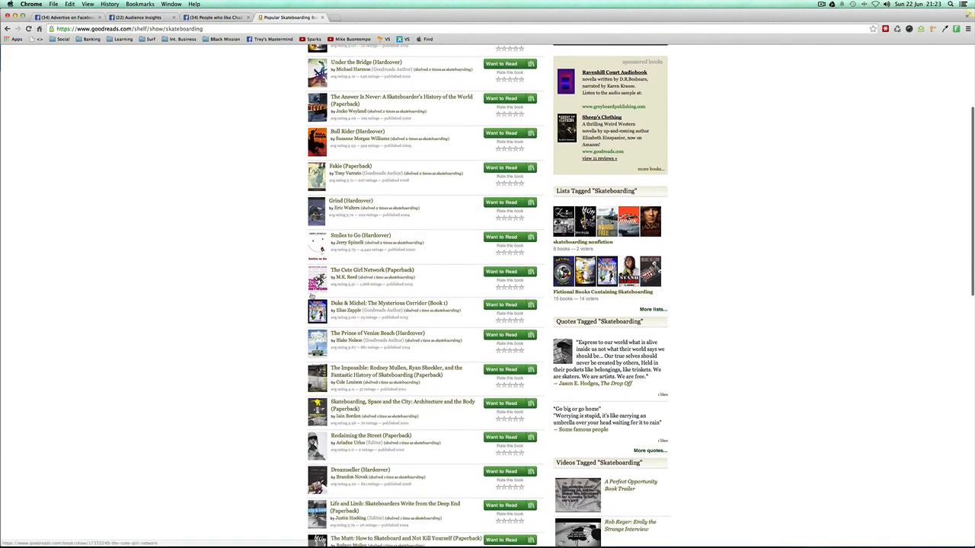
pyautogui.scroll(-1, 381, 284)
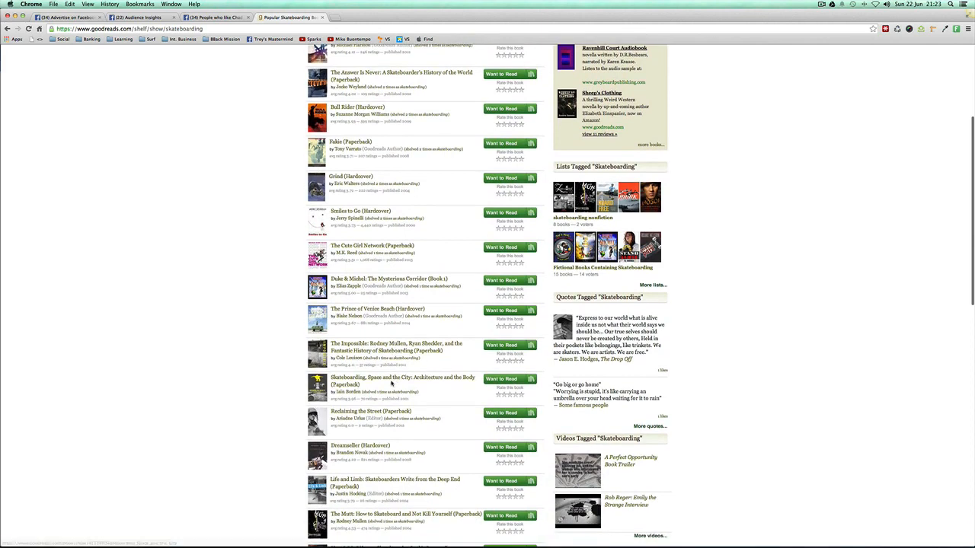
# Step: Search the additional interests in Audience Insights for "skateboarding, space" and clear the entry
pyautogui.click(144, 18)
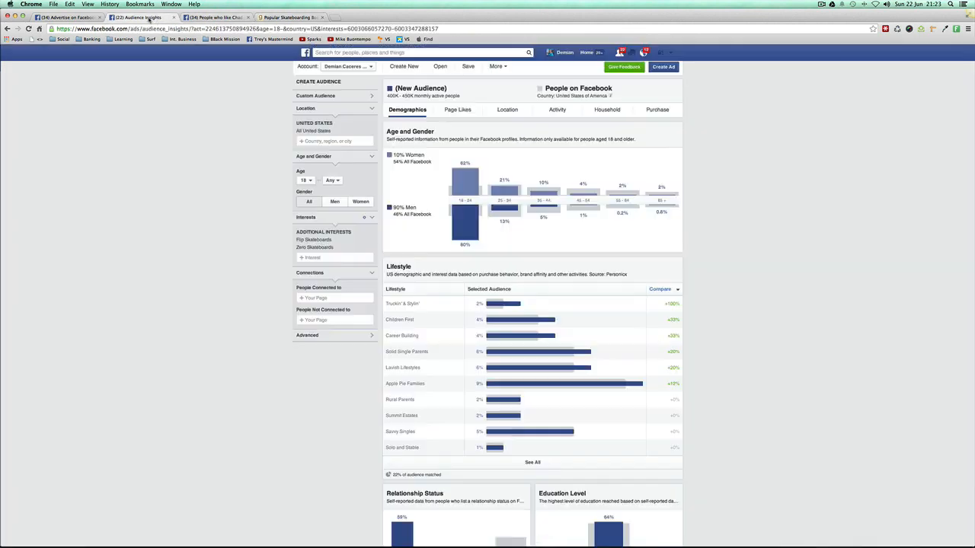
pyautogui.click(345, 257)
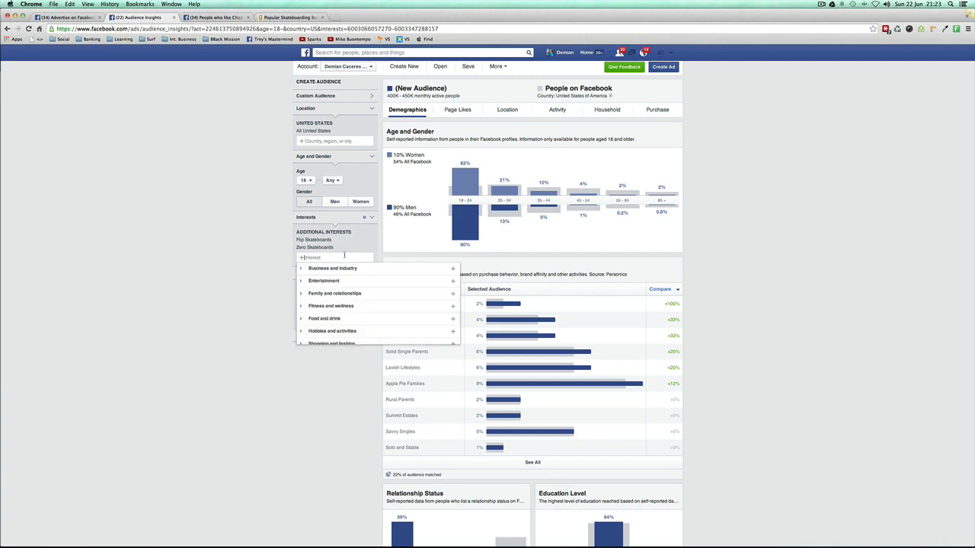
pyautogui.write('skateboar')
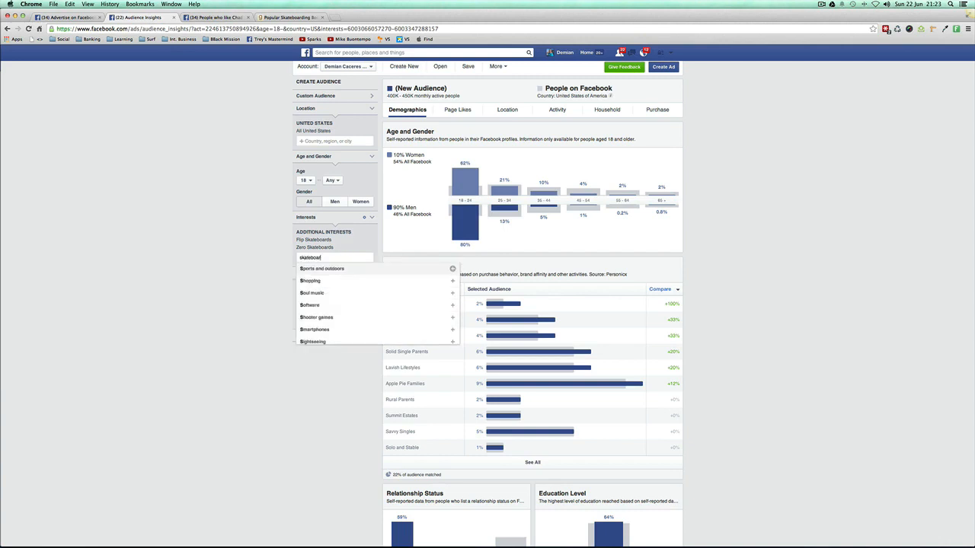
pyautogui.write('ding, spav')
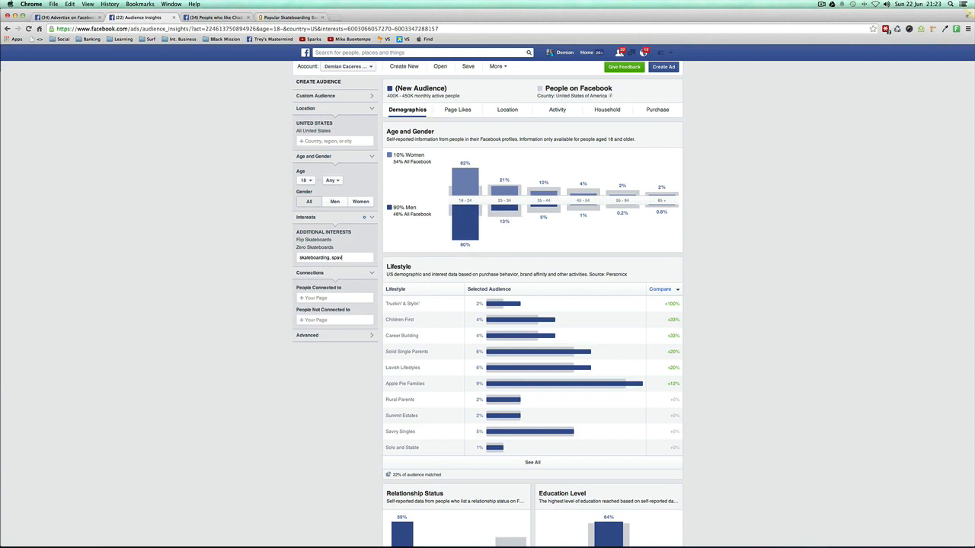
pyautogui.press('BackSpace')
pyautogui.write('ce')
pyautogui.press('super+a')
pyautogui.press('BackSpace')
# Step: Check the rest of the Goodreads skateboarding list, return to the Google results and search for "skateboarding movies"
pyautogui.click(290, 16)
pyautogui.scroll(-5, 252, 240)
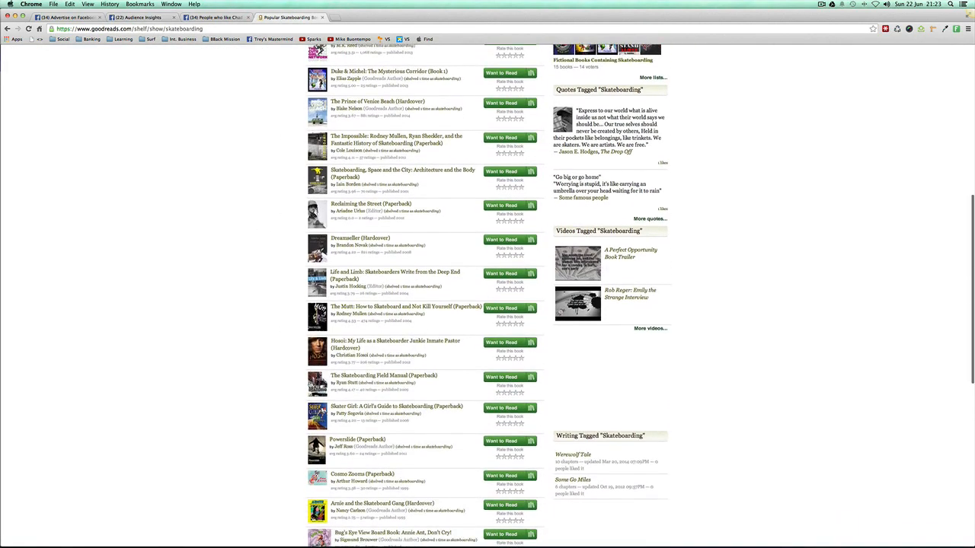
pyautogui.scroll(-1, 305, 378)
pyautogui.scroll(10, 270, 166)
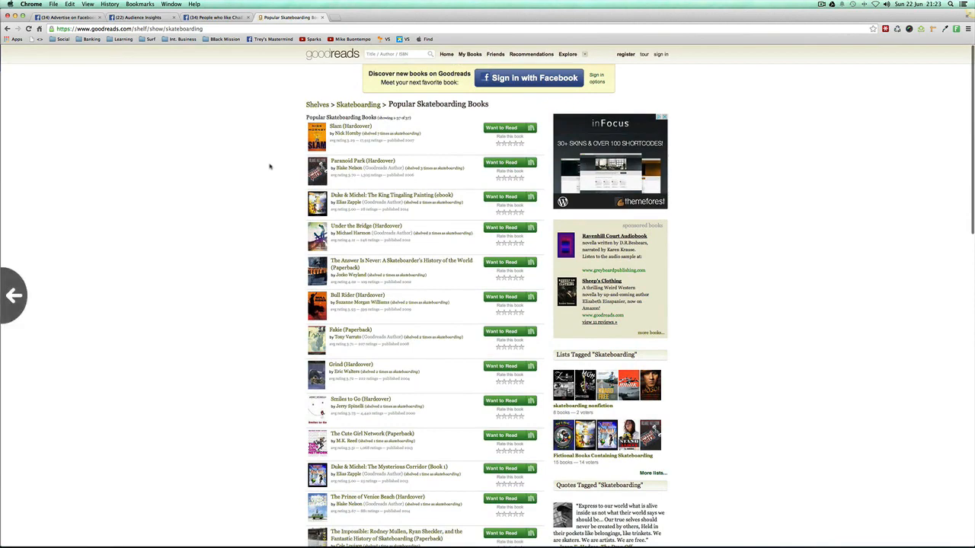
pyautogui.hscroll(-5, 270, 166)
pyautogui.moveTo(114, 59); pyautogui.dragTo(162, 59)
pyautogui.press('BackSpace')
pyautogui.write('movies')
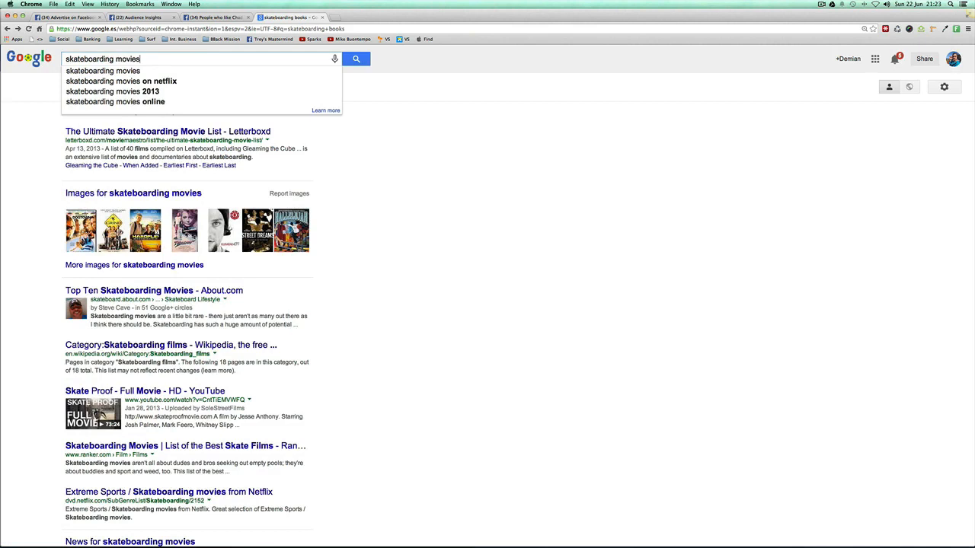
pyautogui.press('Return')
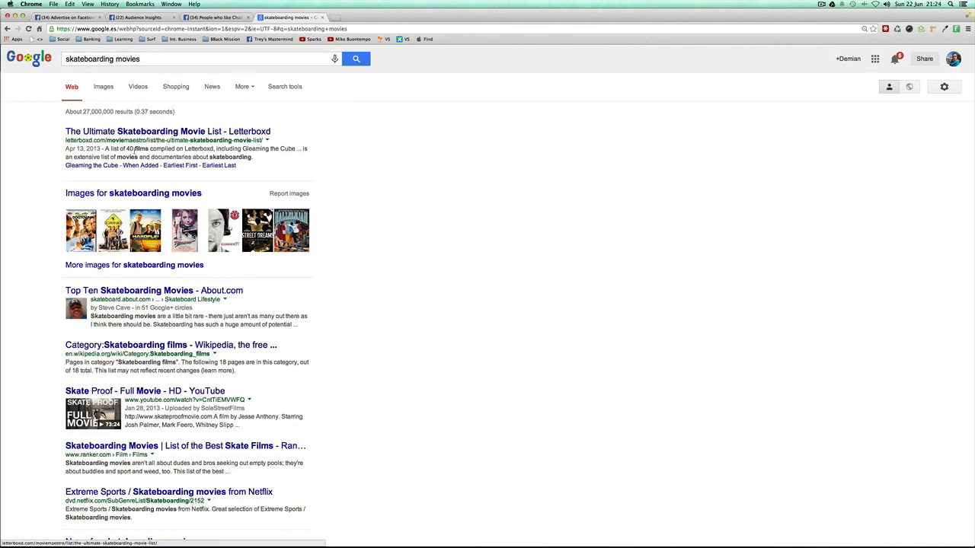
# Step: Open The Ultimate Skateboarding Movie List on Letterboxd and look through it for film titles to use as interests
pyautogui.click(174, 131)
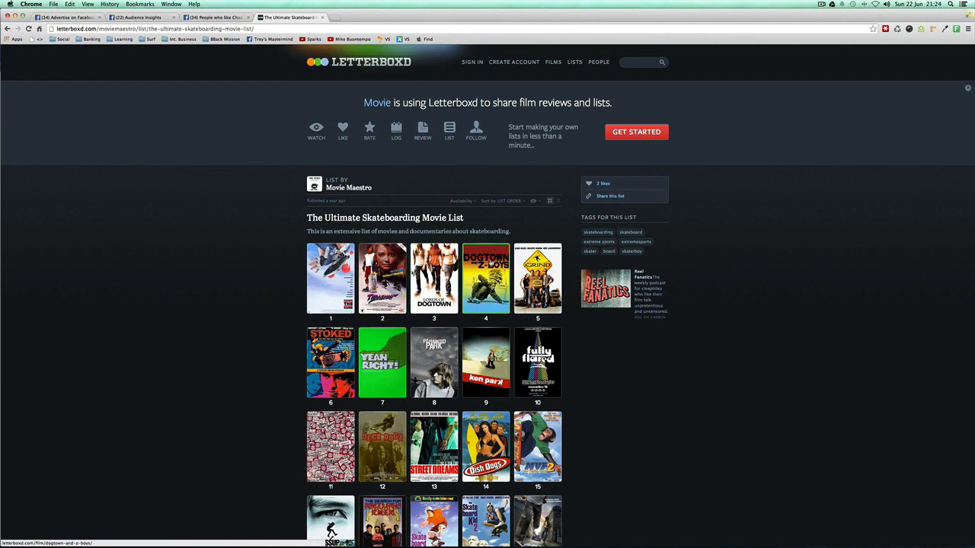
pyautogui.scroll(-3, 480, 302)
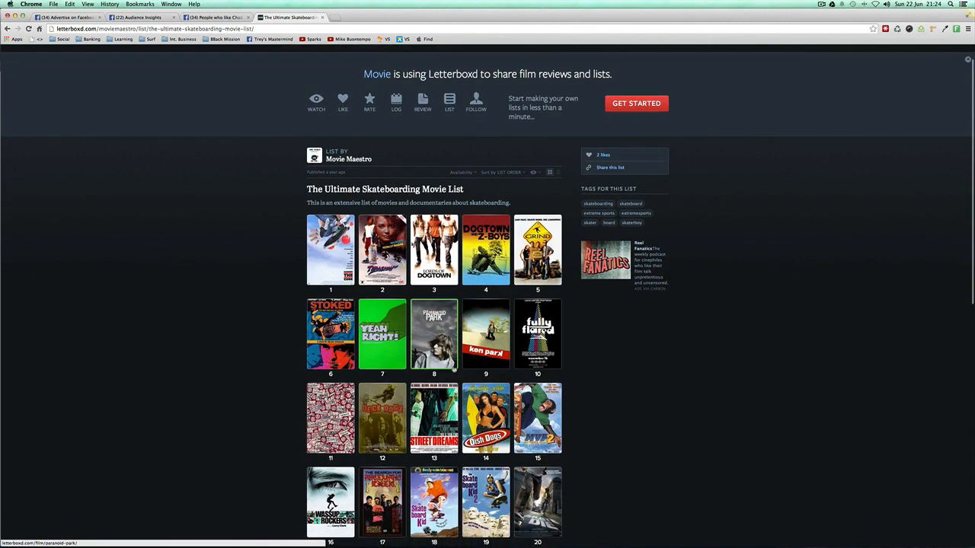
pyautogui.scroll(-3, 435, 358)
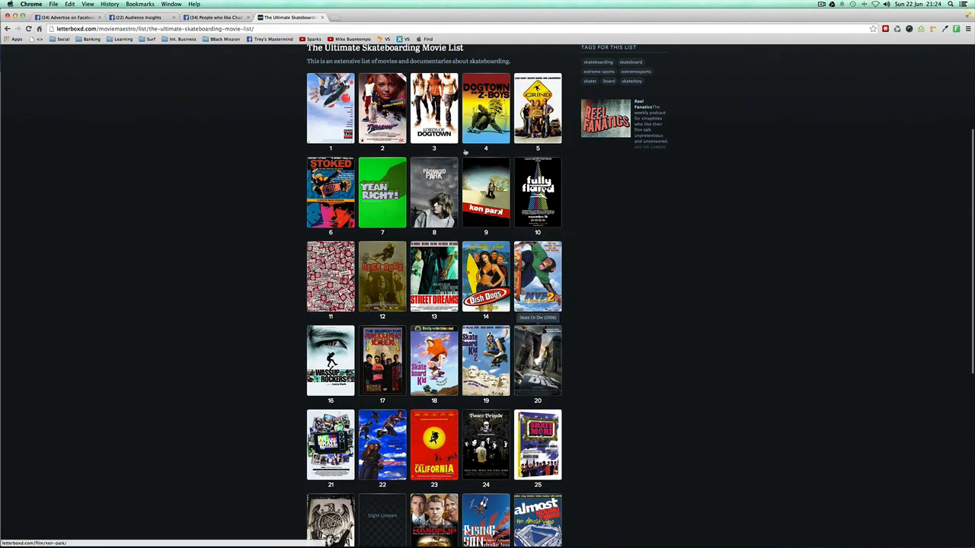
# Step: Add Skate or Die (film) to the additional interests in Audience Insights
pyautogui.click(156, 18)
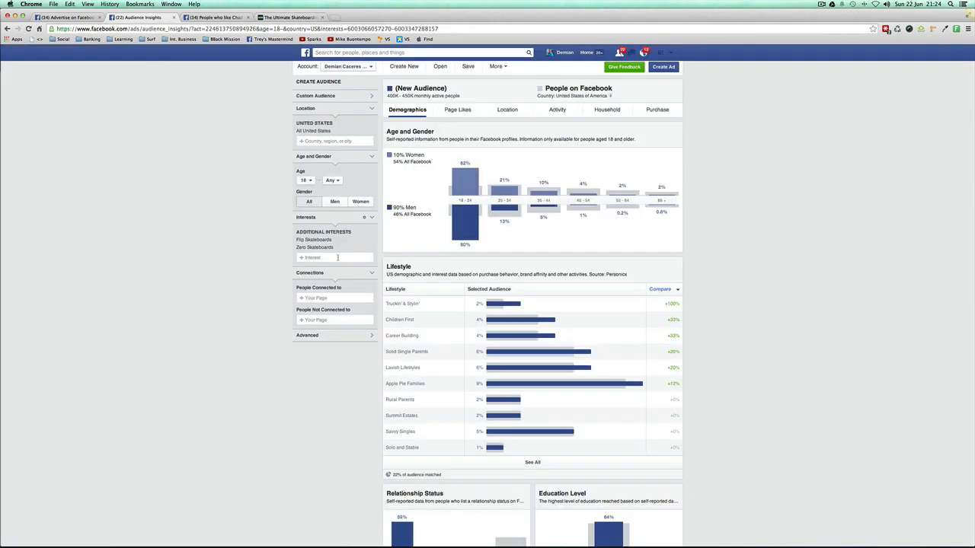
pyautogui.write('skate or die')
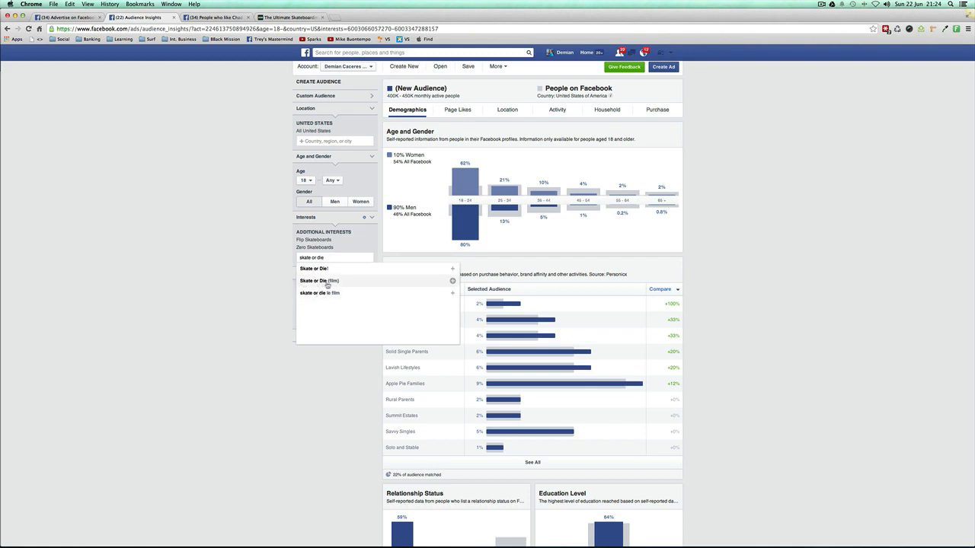
pyautogui.click(326, 283)
pyautogui.click(234, 265)
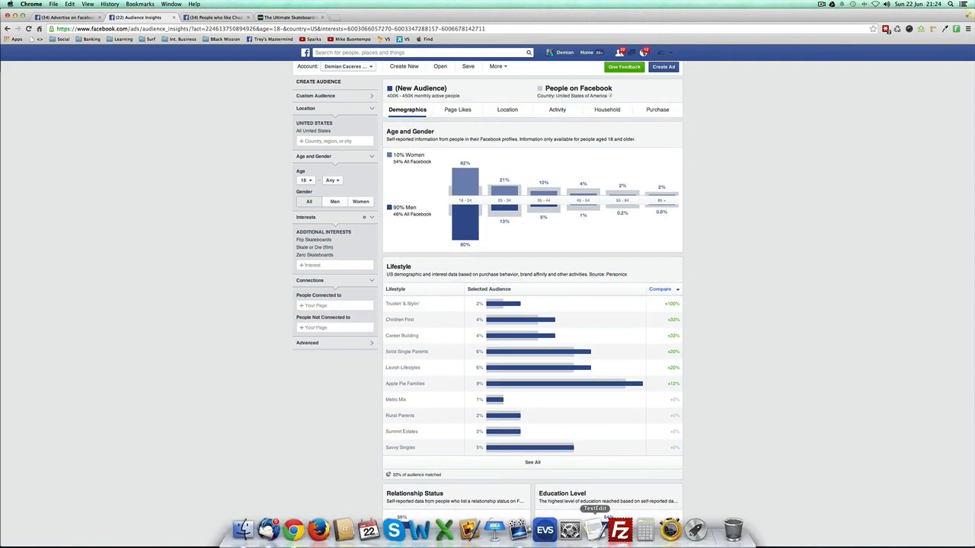
# Step: Switch to the TextEdit notes and review the remaining research categories, starting with Public Figures
pyautogui.click(596, 531)
pyautogui.moveTo(723, 209); pyautogui.dragTo(673, 146)
pyautogui.click(675, 154)
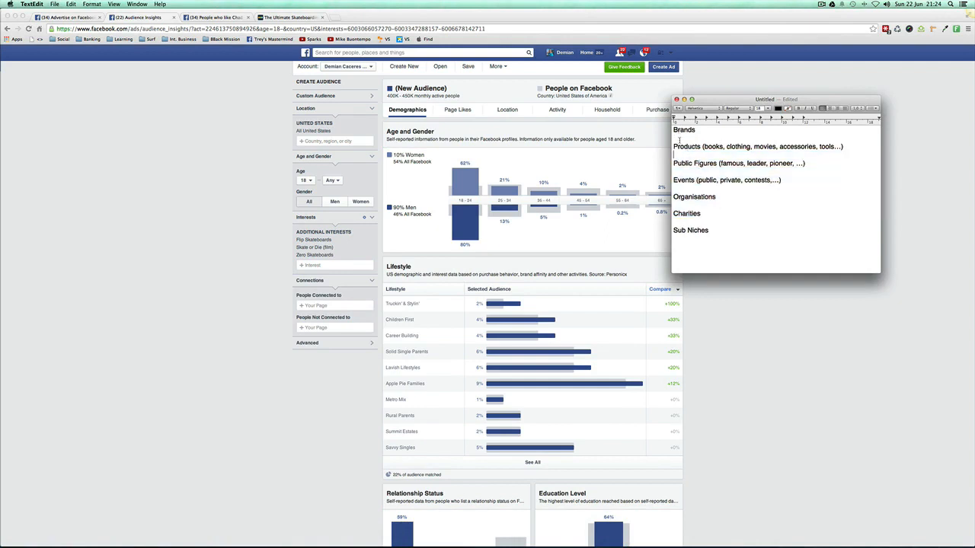
pyautogui.moveTo(733, 230); pyautogui.dragTo(673, 157)
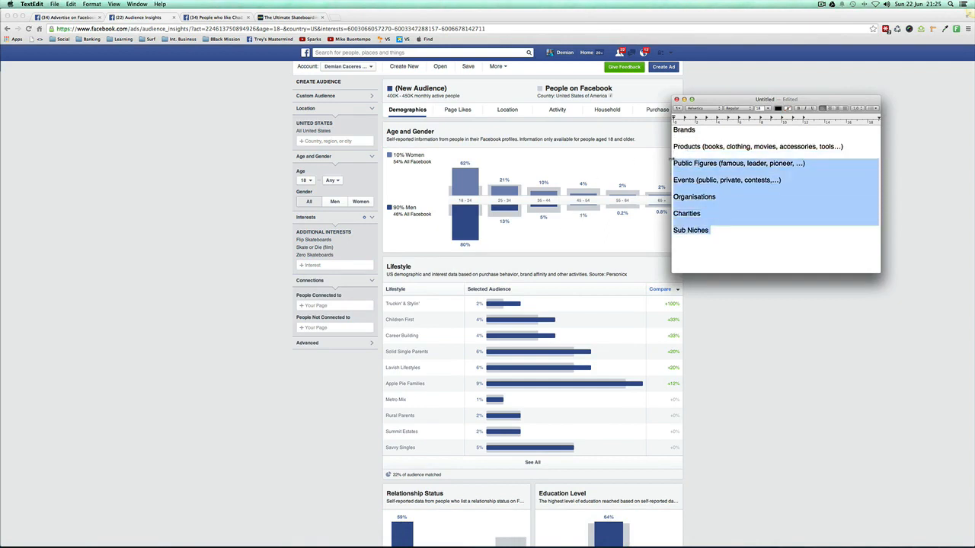
pyautogui.click(671, 158)
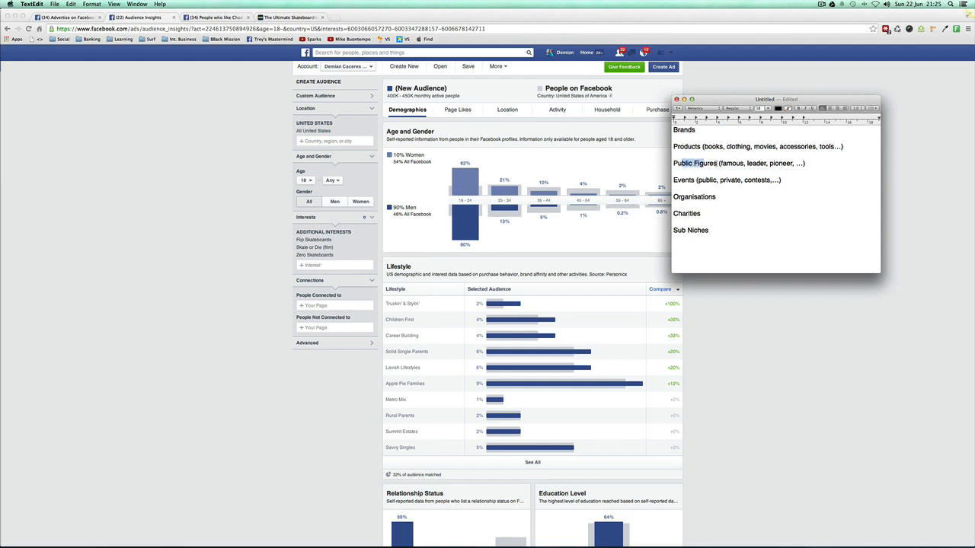
pyautogui.moveTo(719, 163); pyautogui.dragTo(672, 163)
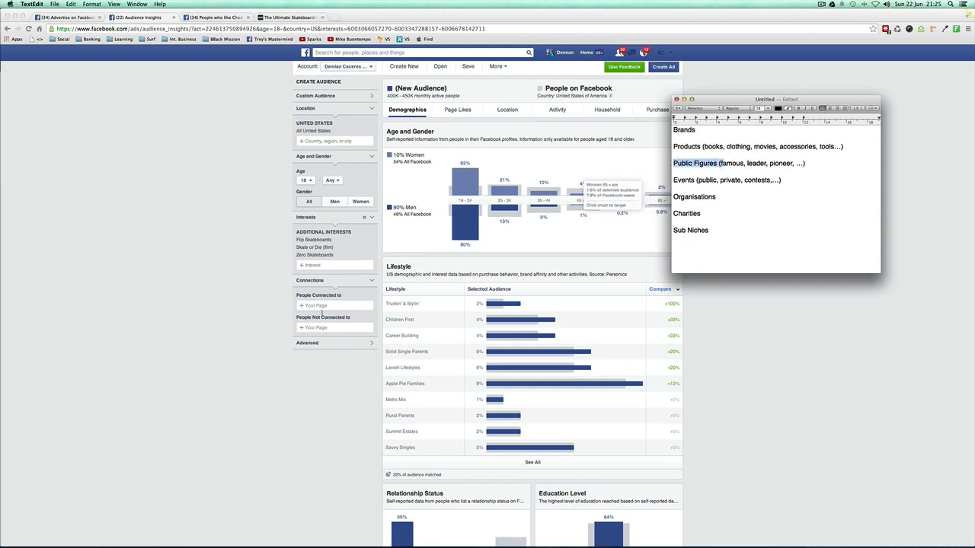
# Step: Add Chad Muska to the additional interests in Audience Insights and check the audience's gender split
pyautogui.click(306, 264)
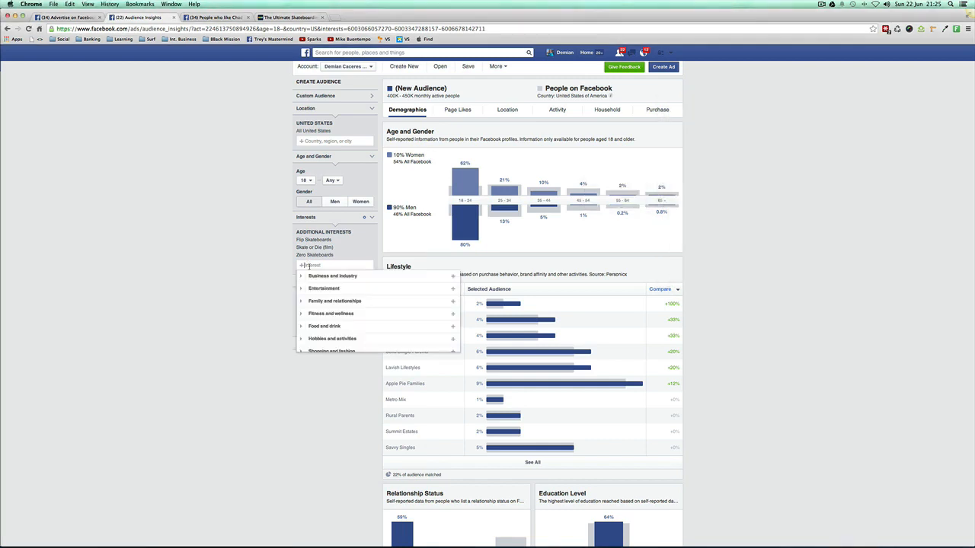
pyautogui.write('chad musk')
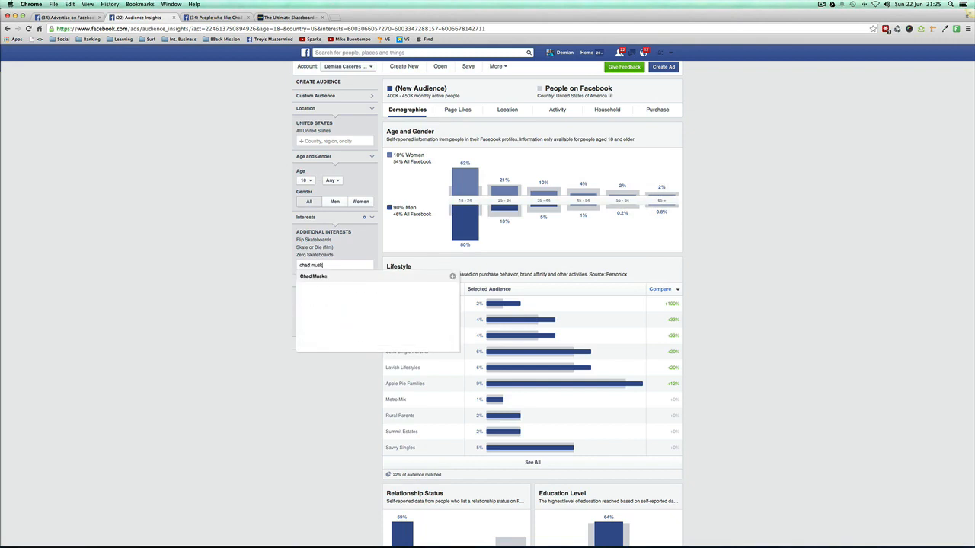
pyautogui.write('a')
pyautogui.click(315, 276)
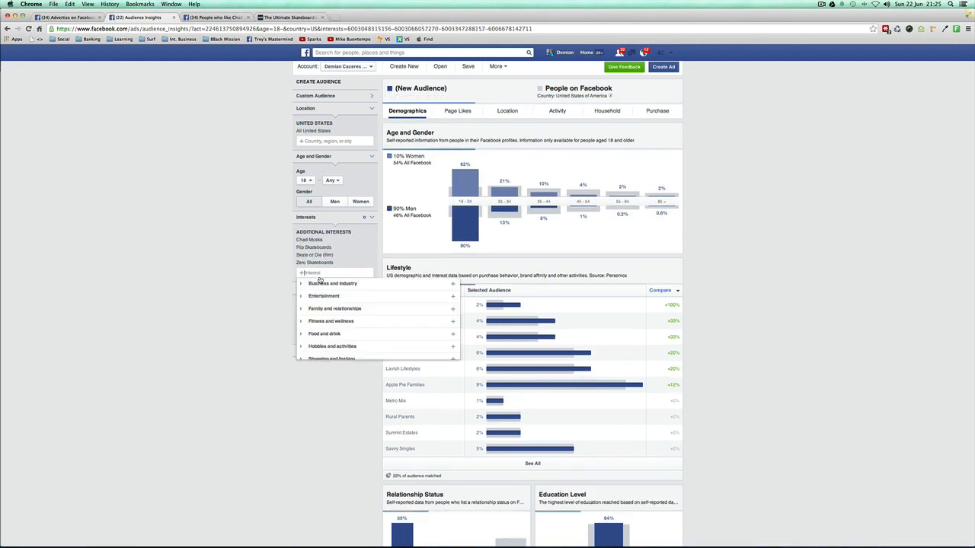
pyautogui.click(189, 268)
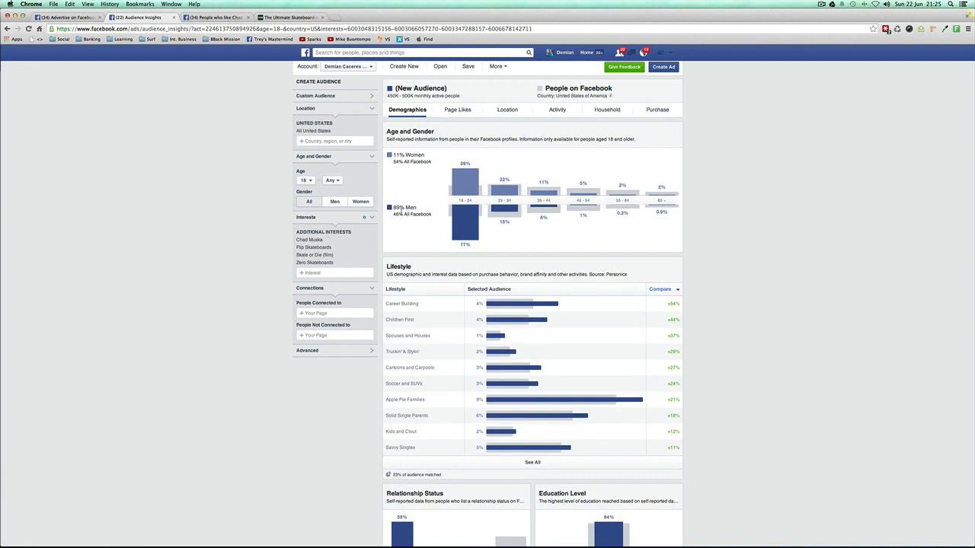
pyautogui.moveTo(393, 207); pyautogui.dragTo(417, 207)
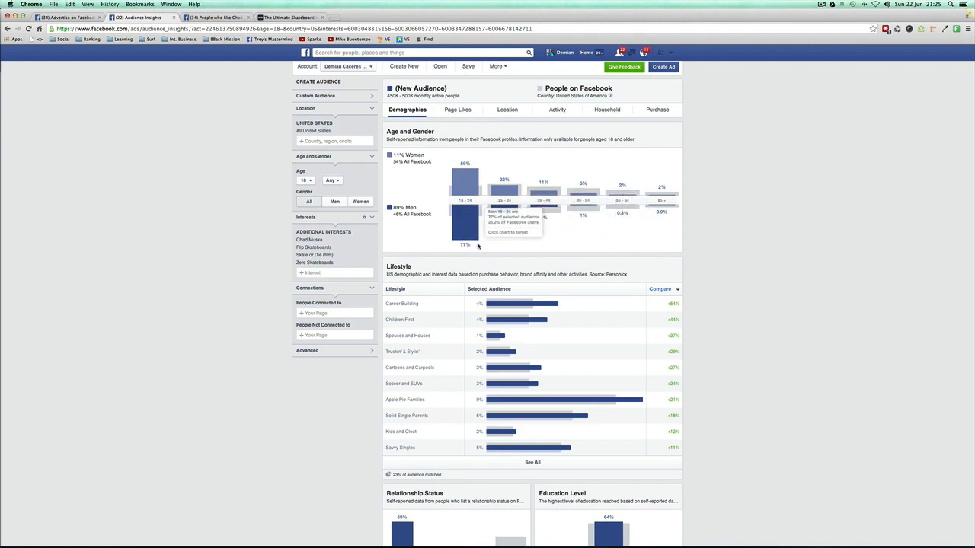
# Step: In the ad creation audience, set the minimum age to 25 and Interested In to All, and remove the Married relationship status
pyautogui.click(73, 17)
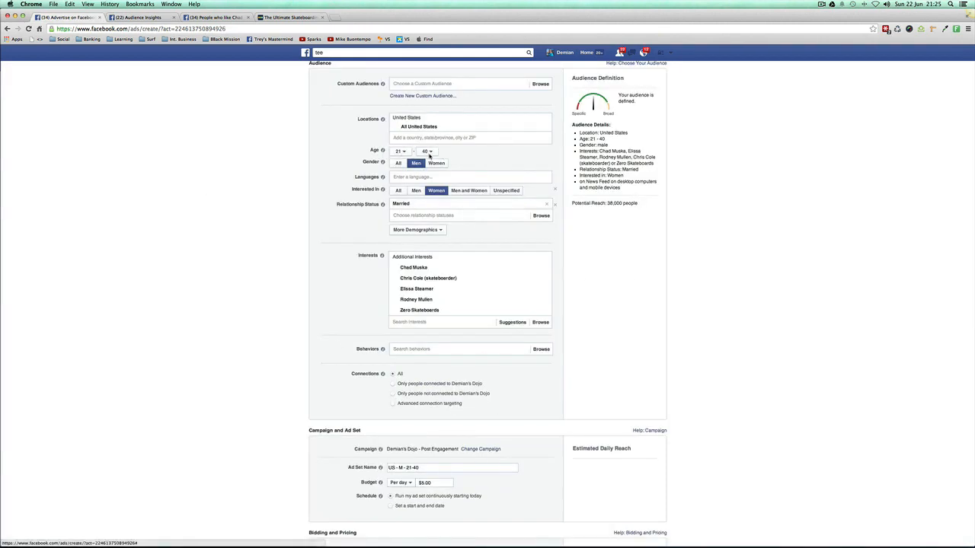
pyautogui.click(403, 154)
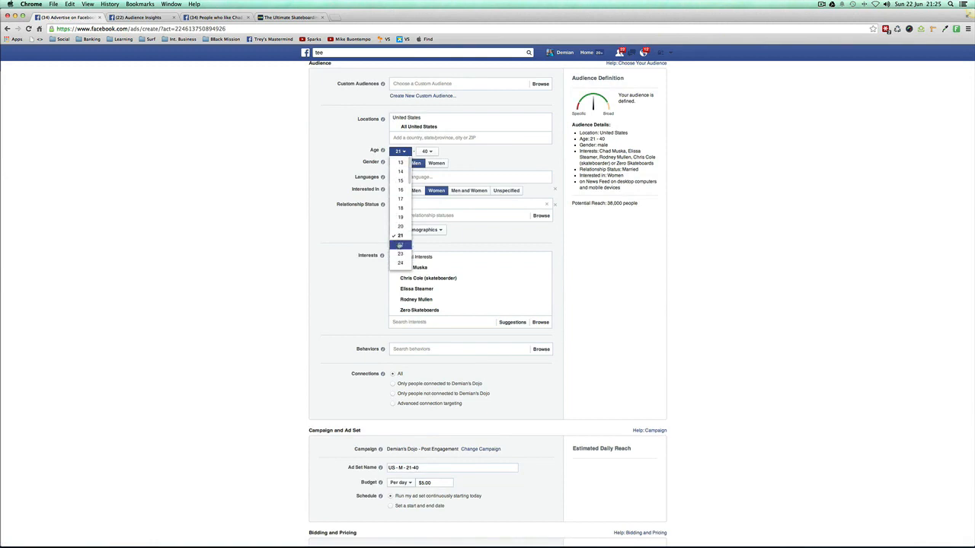
pyautogui.scroll(-2, 398, 243)
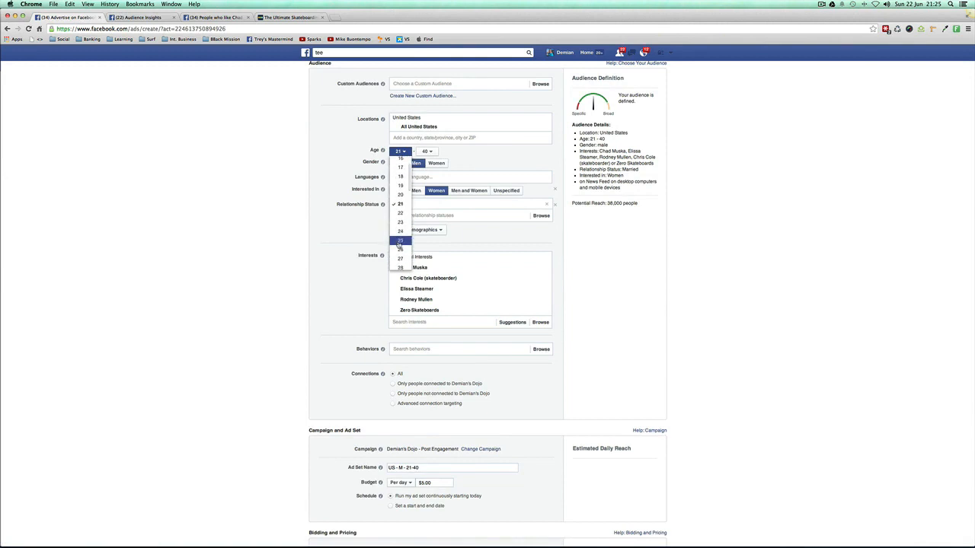
pyautogui.click(399, 240)
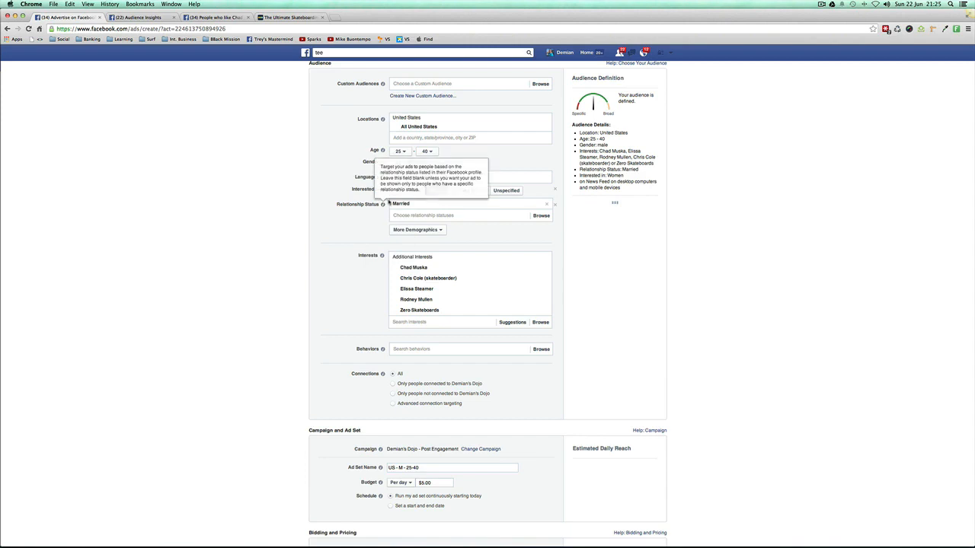
pyautogui.click(397, 191)
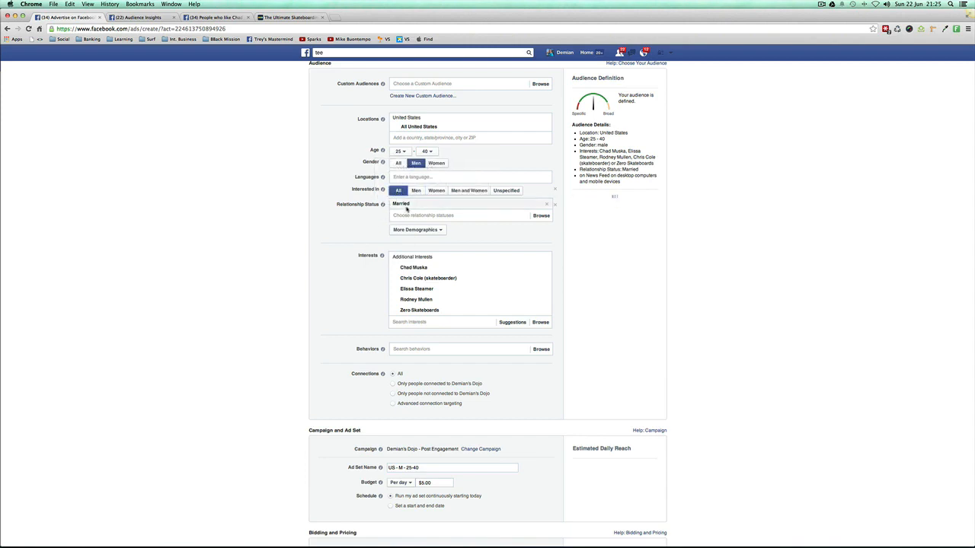
pyautogui.click(547, 204)
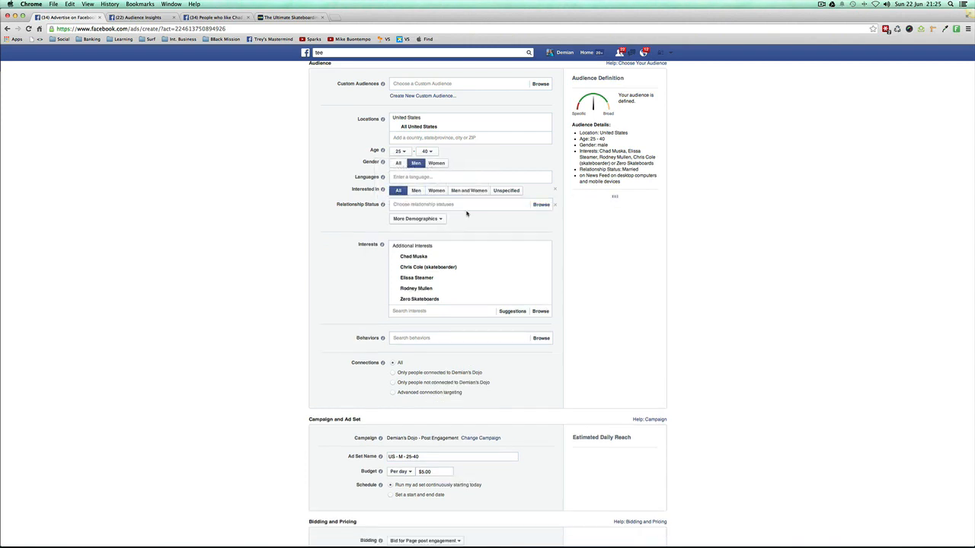
# Step: Open the Save Audience dialog in Audience Insights and read the note on where saved audiences are available
pyautogui.click(162, 19)
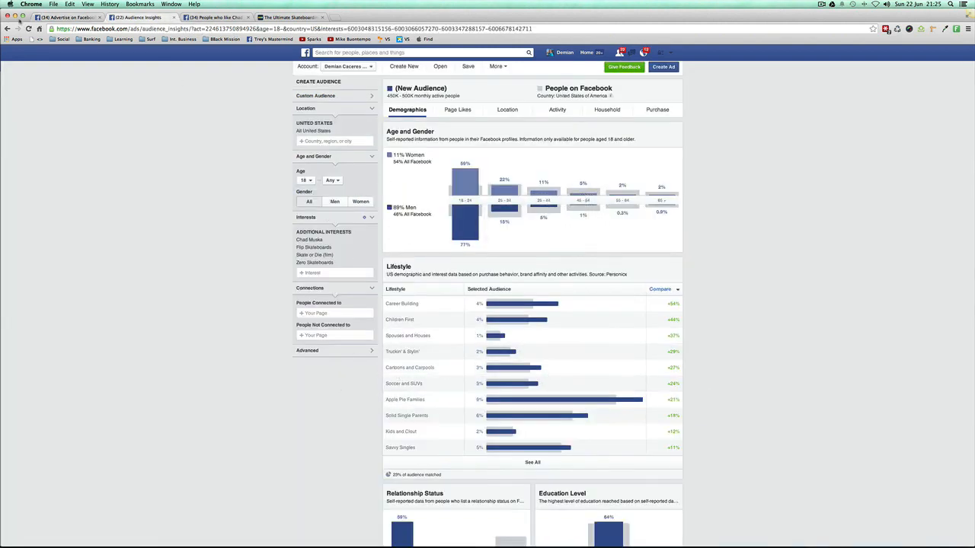
pyautogui.scroll(1, 352, 158)
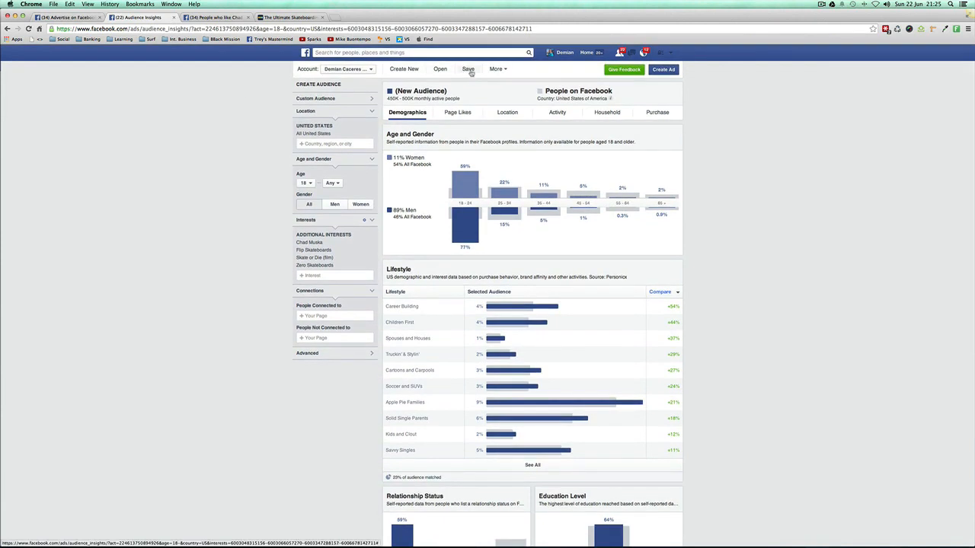
pyautogui.click(467, 70)
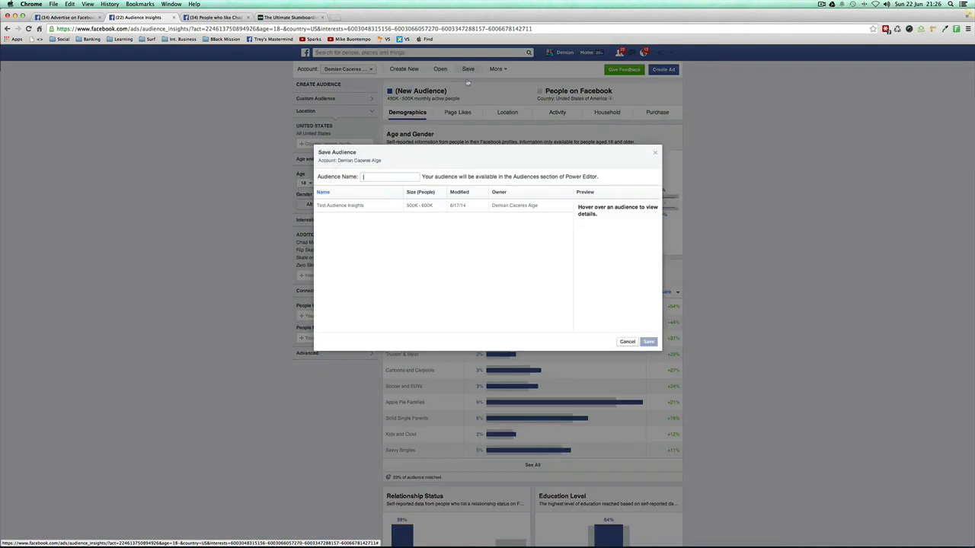
pyautogui.moveTo(423, 177); pyautogui.dragTo(598, 181)
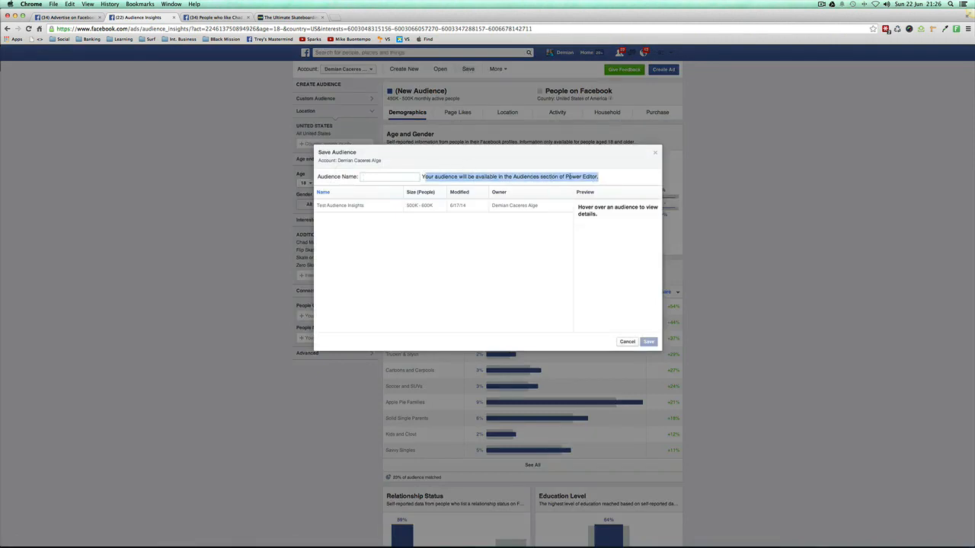
pyautogui.click(598, 177)
pyautogui.moveTo(599, 177); pyautogui.dragTo(496, 176)
pyautogui.click(495, 176)
pyautogui.doubleClick(509, 176)
pyautogui.click(510, 175)
pyautogui.moveTo(514, 177); pyautogui.dragTo(573, 176)
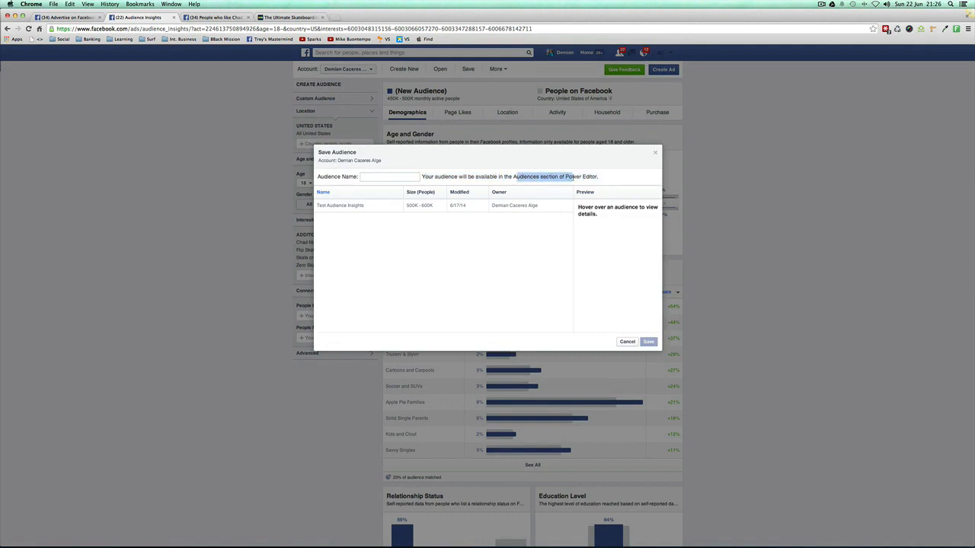
pyautogui.click(575, 177)
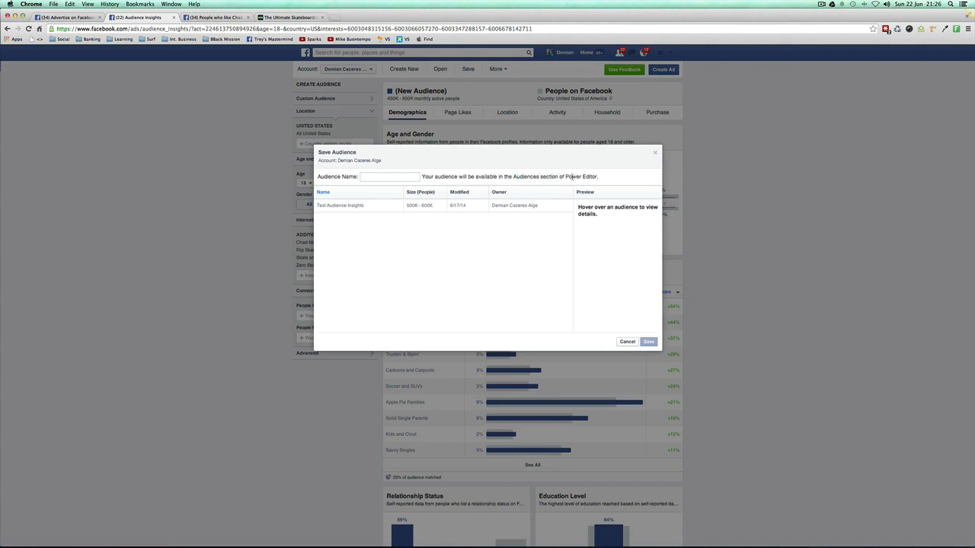
# Step: Reread the note on Power Editor availability and cancel the Save Audience dialog without saving
pyautogui.moveTo(564, 175); pyautogui.dragTo(595, 177)
pyautogui.click(626, 342)
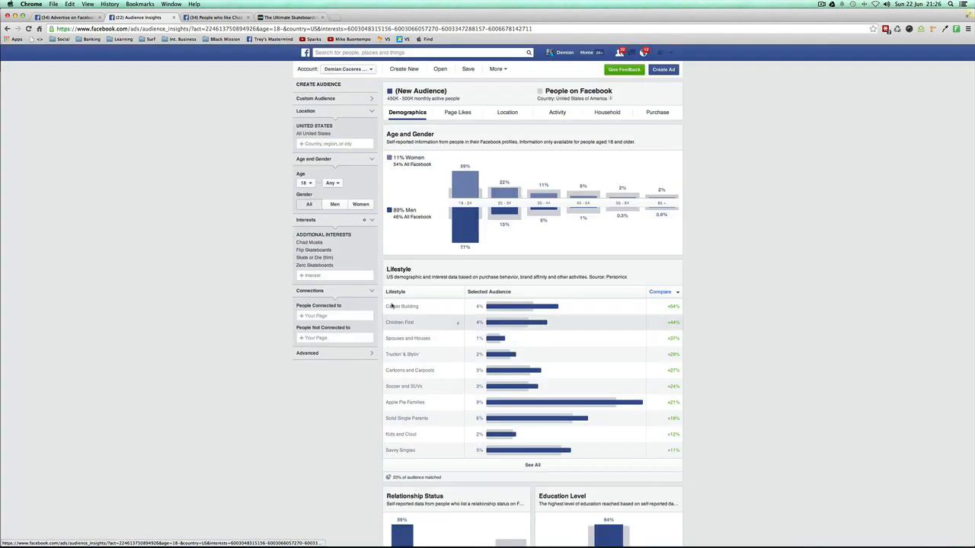
pyautogui.scroll(-1, 324, 286)
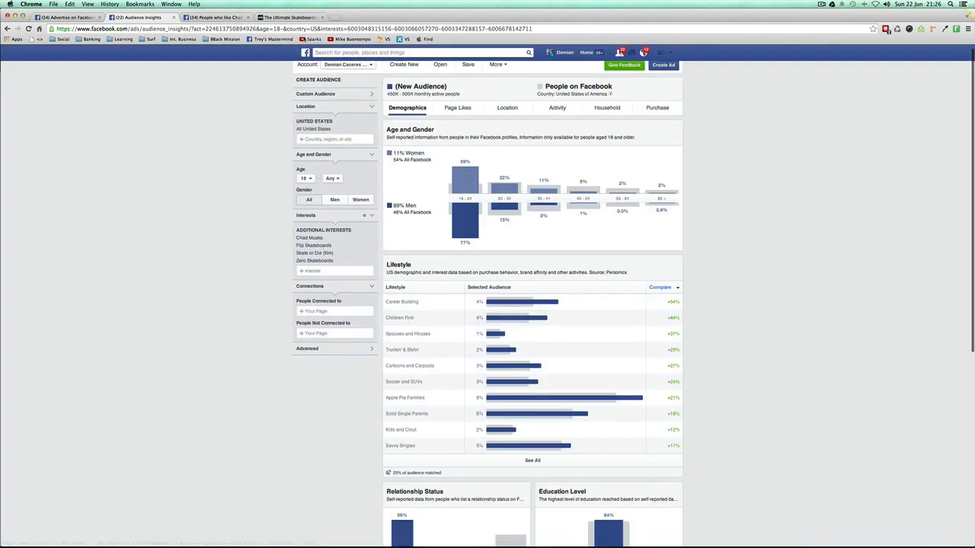
# Step: Switch to the TextEdit notes and review the Public Figures, Events and Organisations categories
pyautogui.click(595, 531)
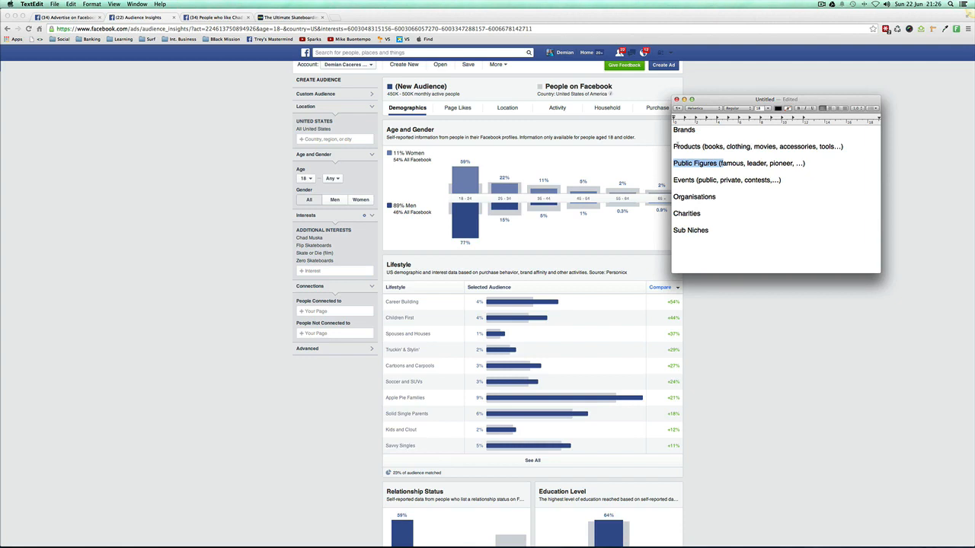
pyautogui.click(690, 171)
pyautogui.moveTo(717, 163); pyautogui.dragTo(673, 163)
pyautogui.moveTo(742, 180); pyautogui.dragTo(720, 180)
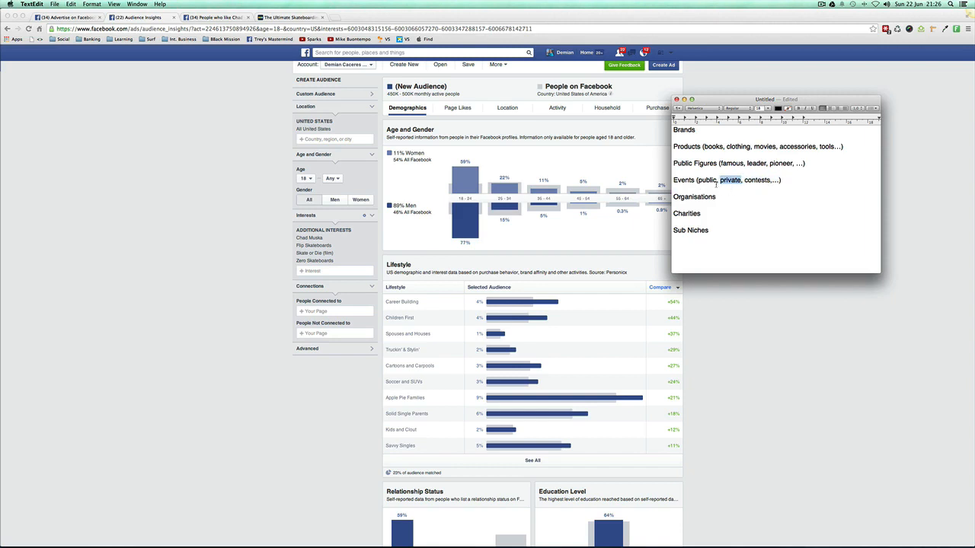
pyautogui.doubleClick(712, 196)
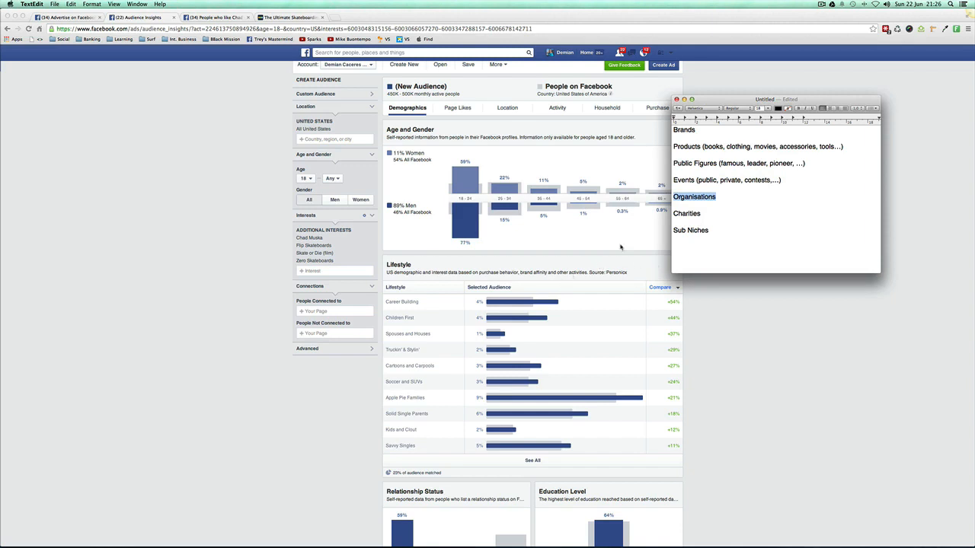
# Step: Extend the Organisations line in the notes with ", Associations"
pyautogui.click(729, 201)
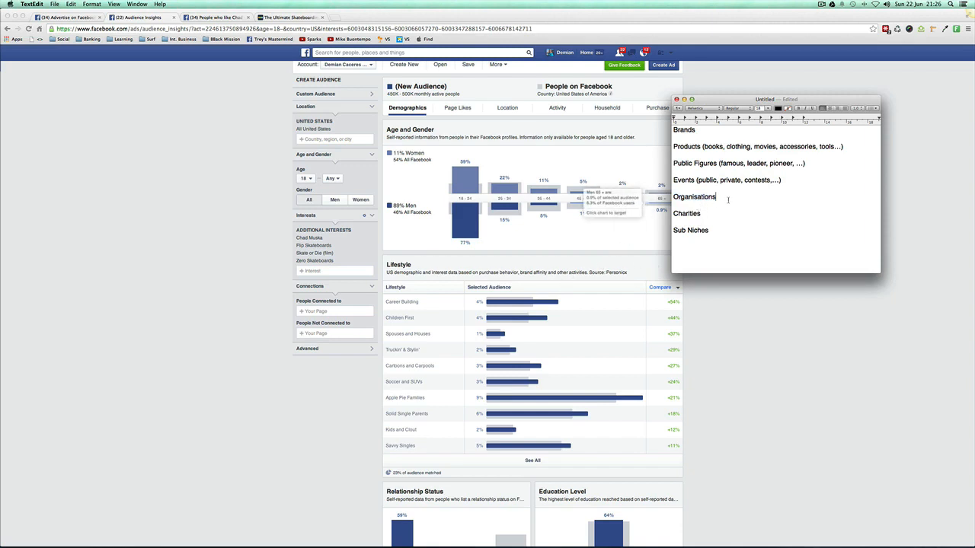
pyautogui.write(', Associations')
# Step: Review the Charities and Sub Niches categories in the notes
pyautogui.moveTo(710, 213); pyautogui.dragTo(673, 214)
pyautogui.moveTo(708, 230); pyautogui.dragTo(672, 230)
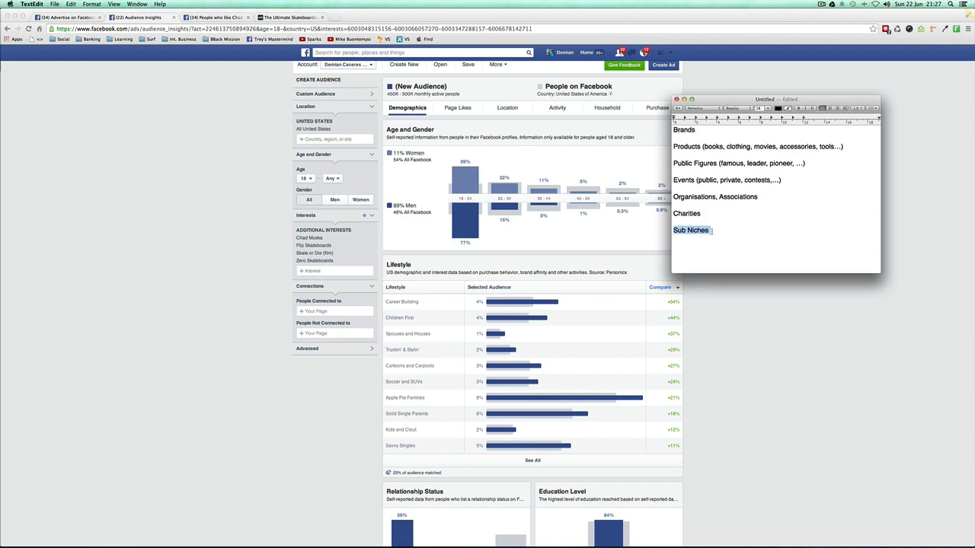
pyautogui.moveTo(712, 231); pyautogui.dragTo(697, 231)
pyautogui.click(697, 232)
pyautogui.moveTo(725, 232); pyautogui.dragTo(674, 230)
pyautogui.click(673, 230)
pyautogui.click(708, 231)
# Step: Try searching for "street" among the additional interests in Audience Insights, and clear the search text
pyautogui.click(311, 271)
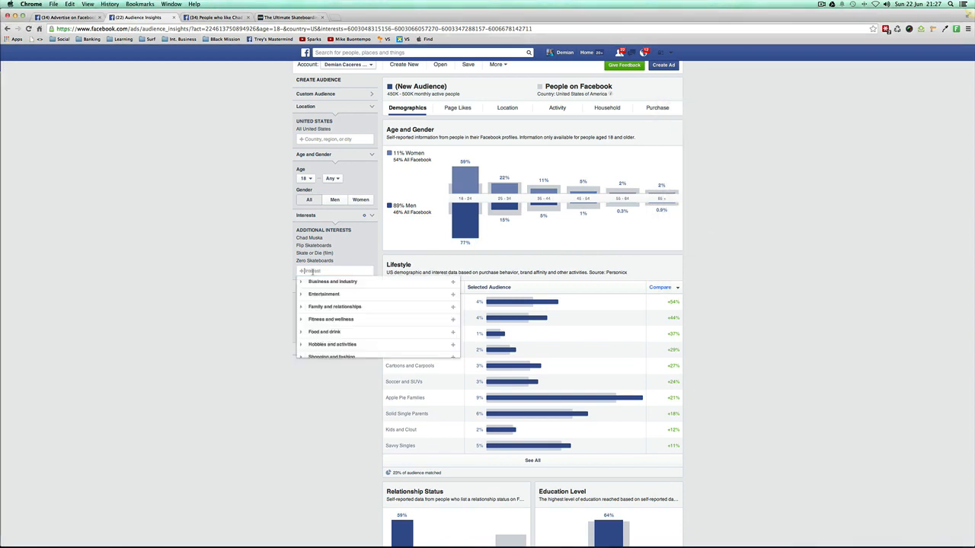
pyautogui.write('s')
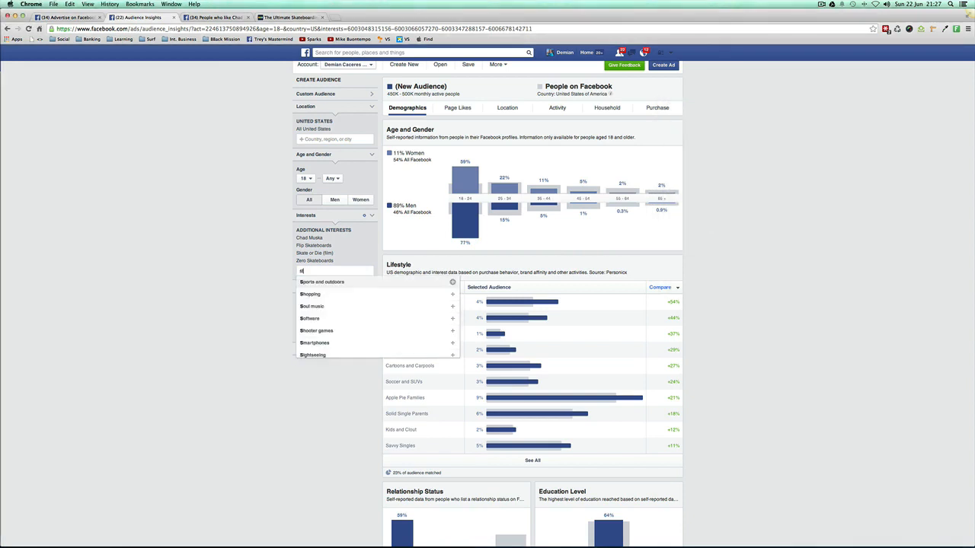
pyautogui.write('treet skateboa')
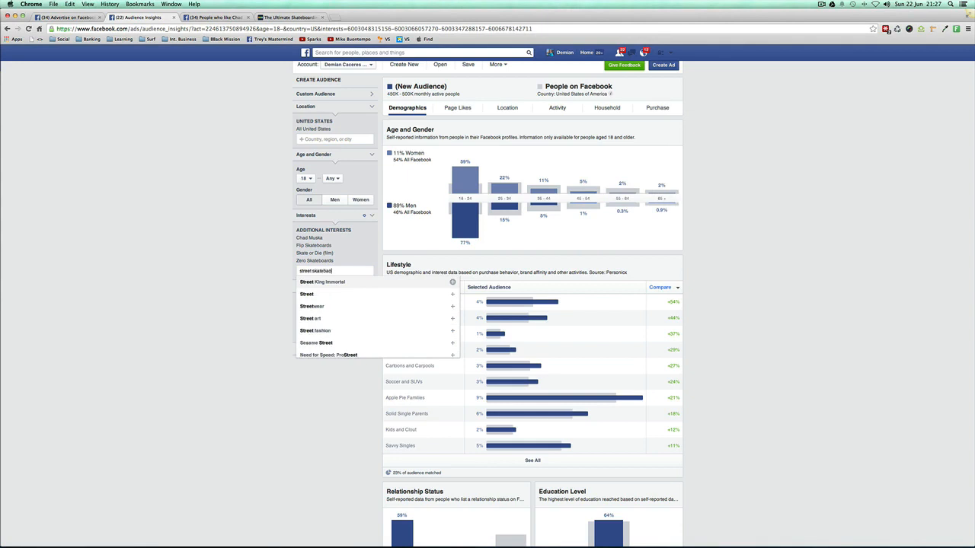
pyautogui.press('super+a')
pyautogui.press('BackSpace')
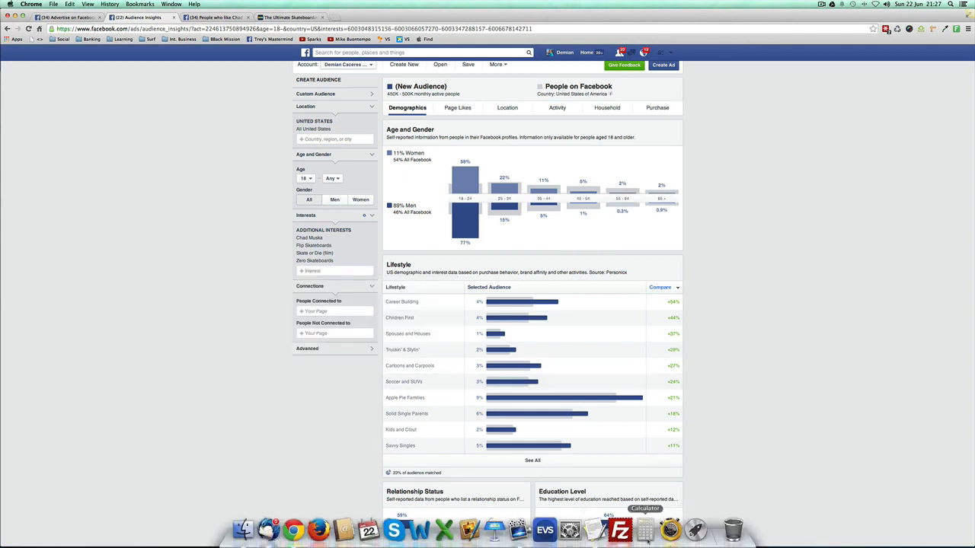
# Step: Switch to the TextEdit notes and add the line "Keywords Only The Niche Would Know About" below Sub Niches
pyautogui.click(595, 540)
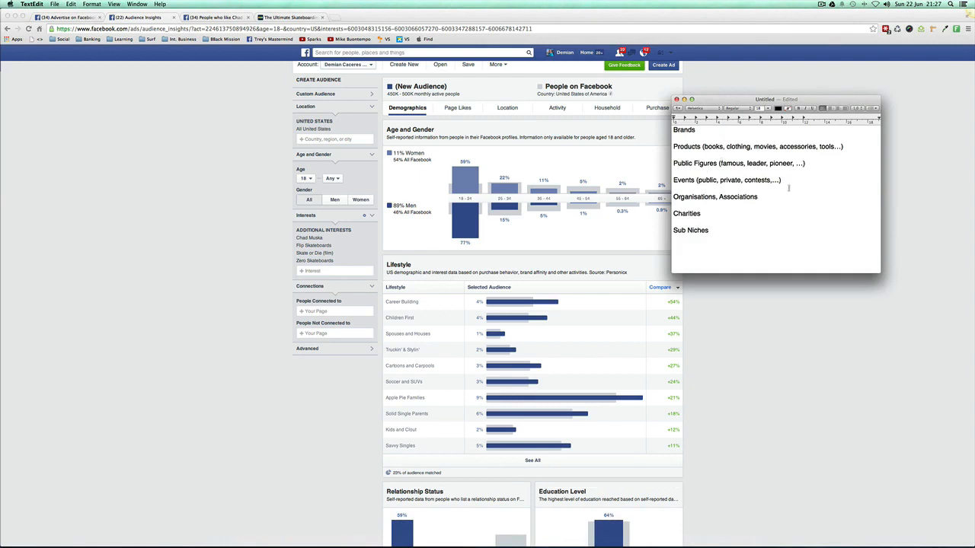
pyautogui.click(754, 220)
pyautogui.write('eywords Only The Niche Would Know About')
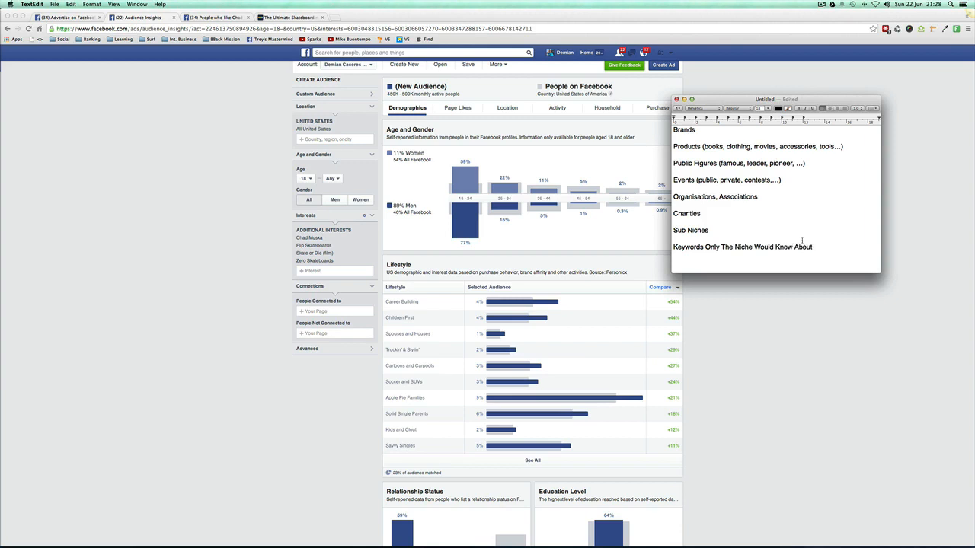
# Step: Insert "Tricks, Abilities, " at the start of the Keywords line in the notes
pyautogui.moveTo(813, 247); pyautogui.dragTo(706, 247)
pyautogui.click(701, 247)
pyautogui.doubleClick(706, 248)
pyautogui.click(697, 249)
pyautogui.moveTo(705, 247); pyautogui.dragTo(737, 247)
pyautogui.click(736, 246)
pyautogui.write('Tricks, A')
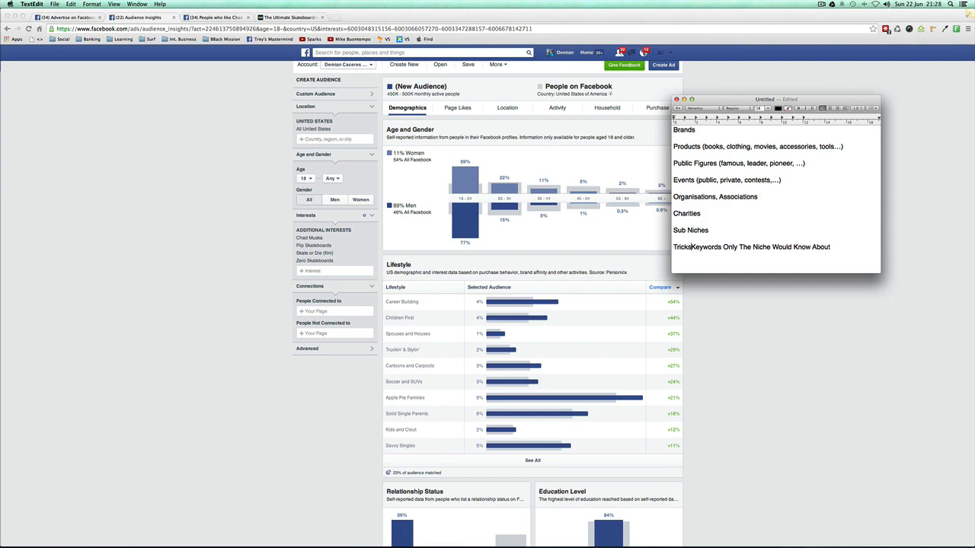
pyautogui.write('bilities,')
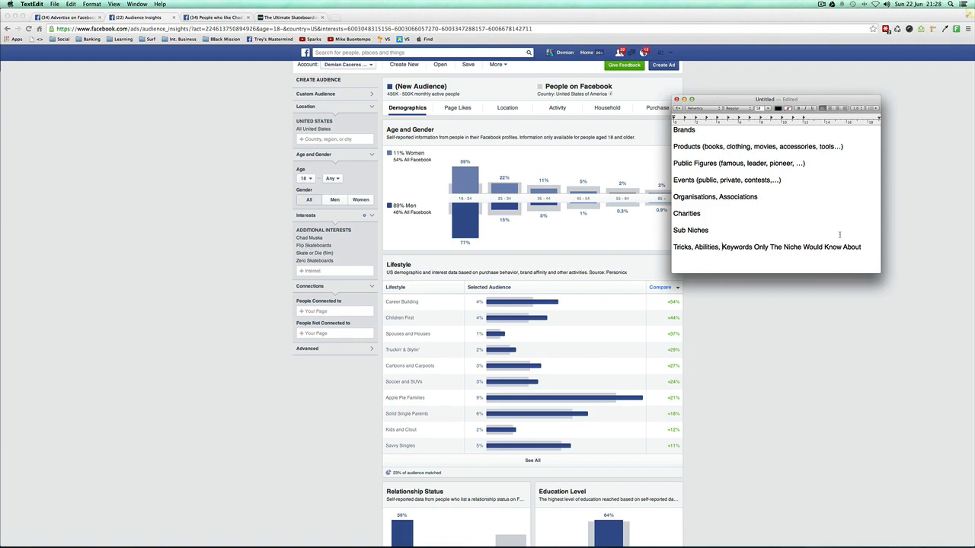
# Step: Switch to Audience Insights and add 360 flip to the additional interests
pyautogui.click(303, 271)
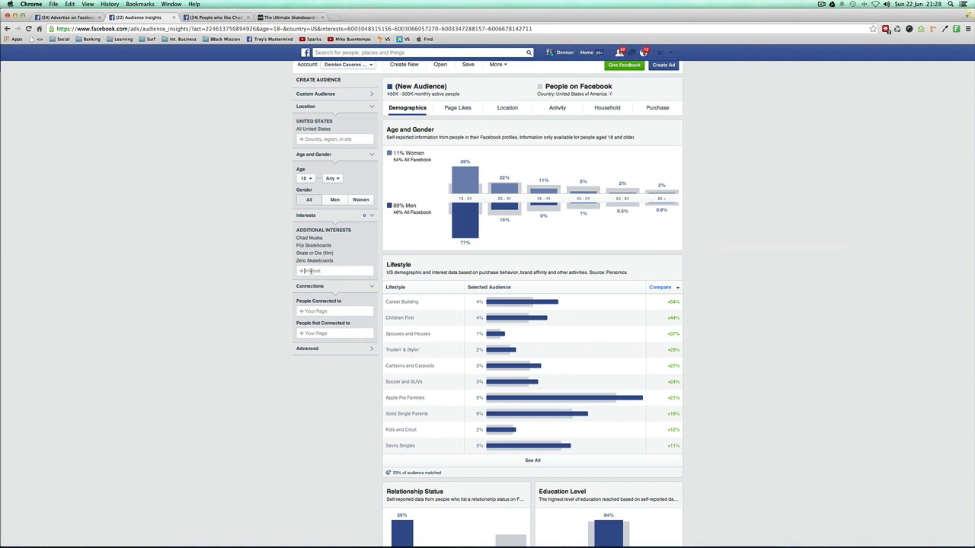
pyautogui.write('t')
pyautogui.press('BackSpace')
pyautogui.write('360 flip')
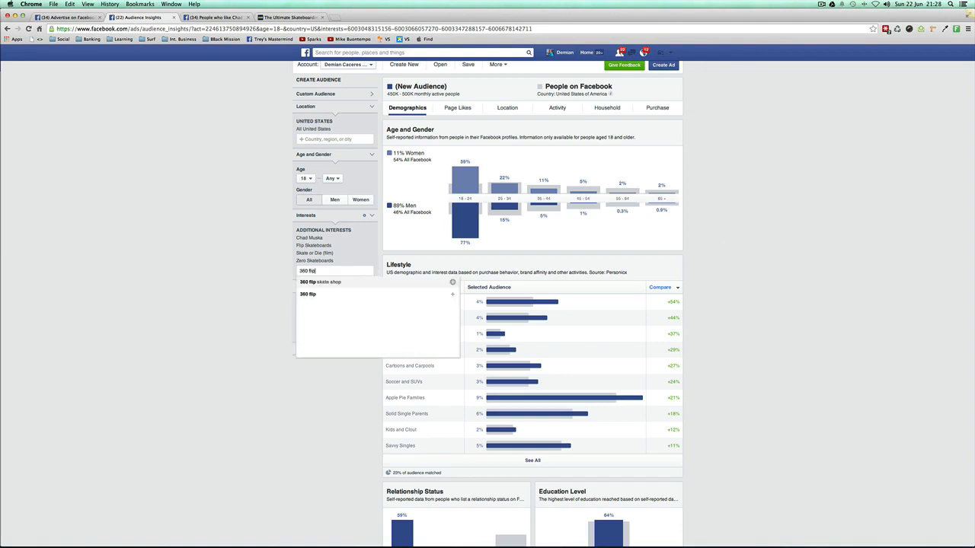
pyautogui.click(319, 295)
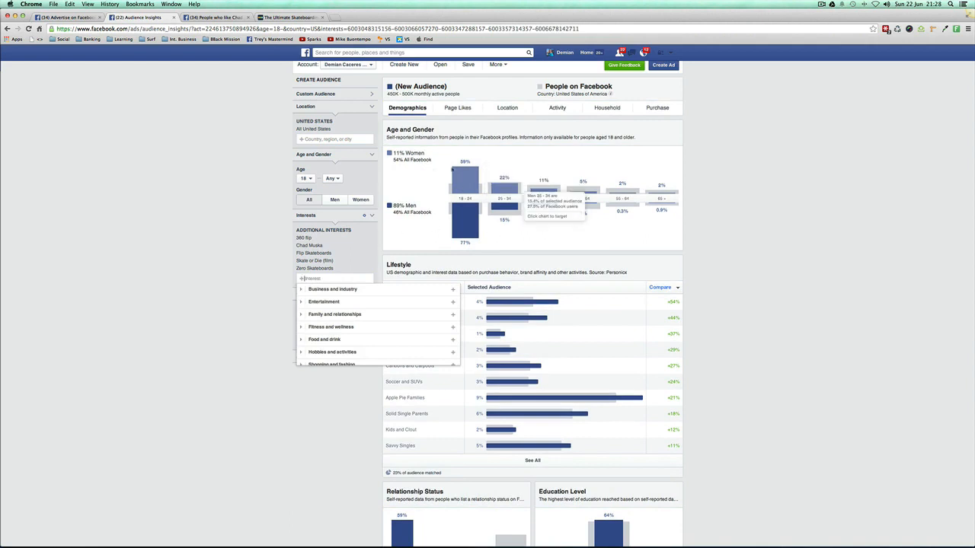
# Step: Open the audience's Page Likes and examine the affinity of the listed skateboarding pages
pyautogui.click(458, 108)
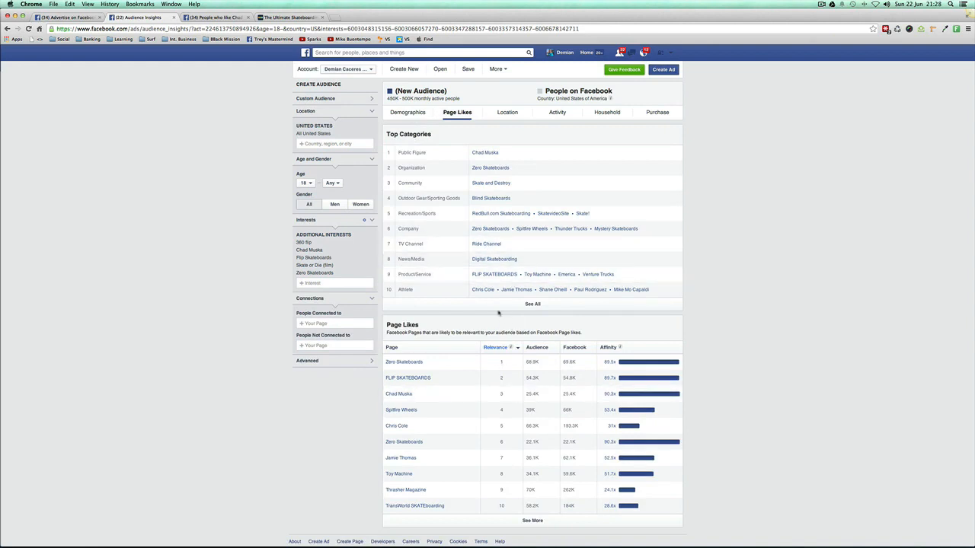
pyautogui.scroll(-1, 460, 385)
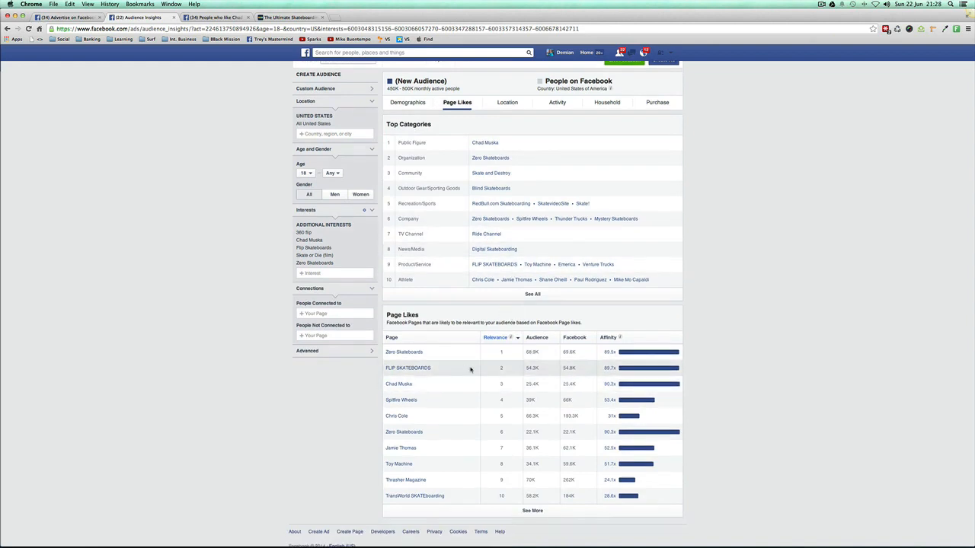
pyautogui.moveTo(616, 353)
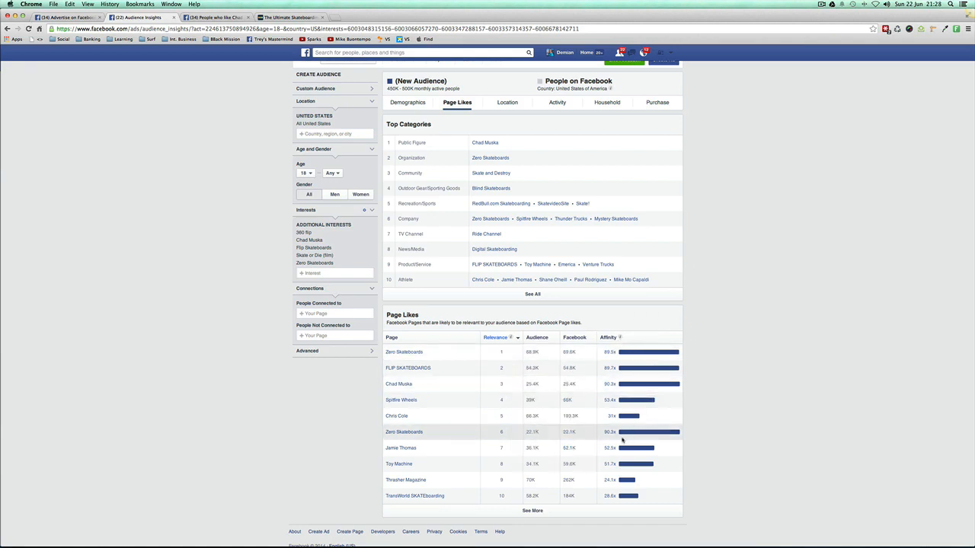
pyautogui.moveTo(631, 435)
pyautogui.moveTo(621, 462)
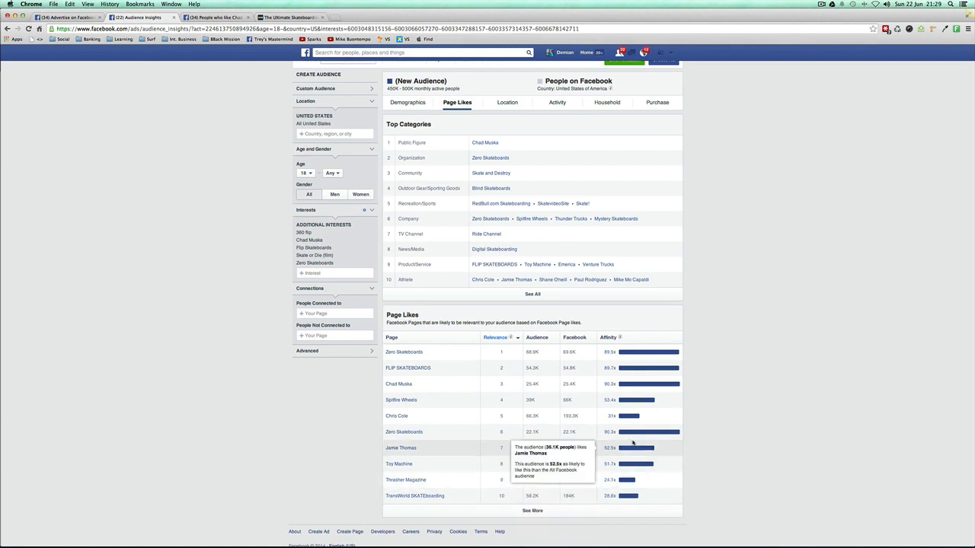
pyautogui.moveTo(653, 400)
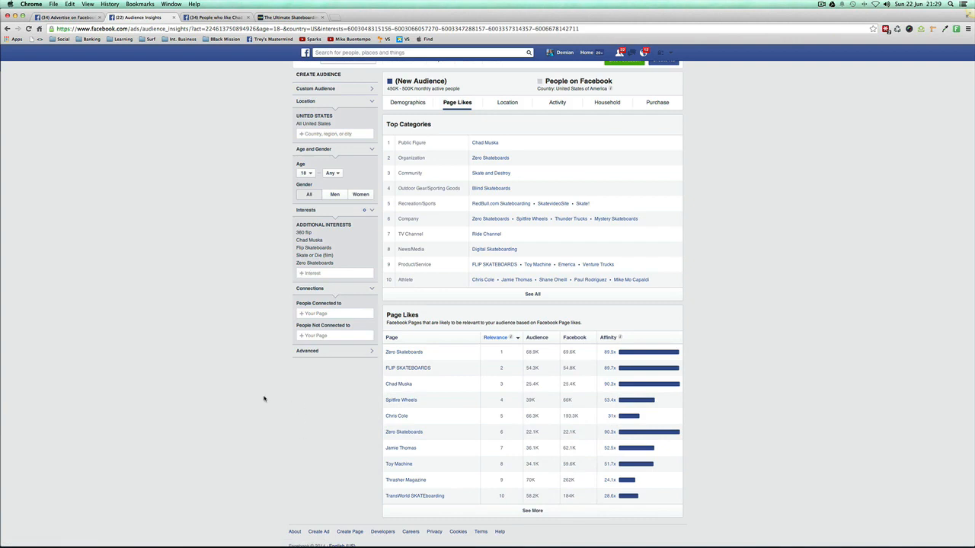
pyautogui.scroll(1, 509, 225)
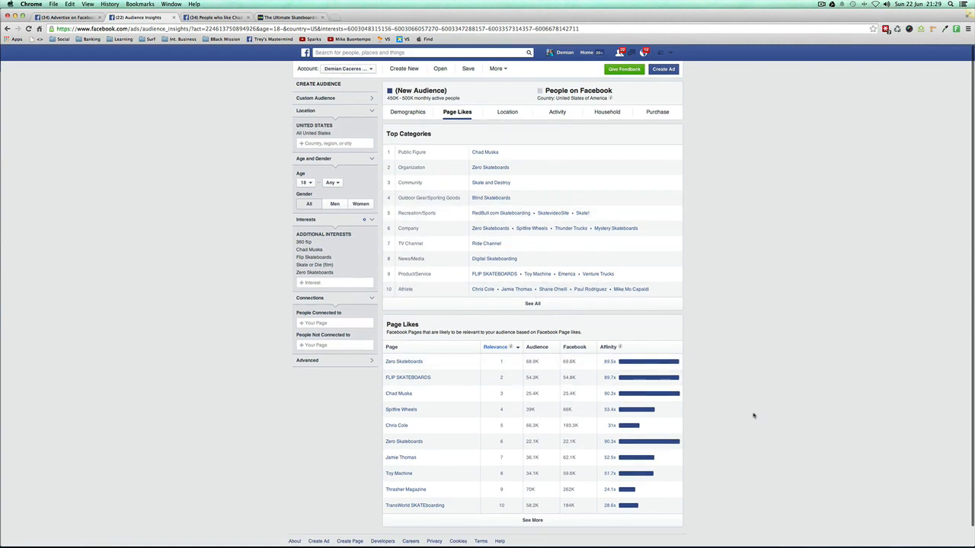
# Step: Glance at the TextEdit notes, return to Chrome's Chad Muska likers results, and view the search suggestions for that query
pyautogui.click(592, 529)
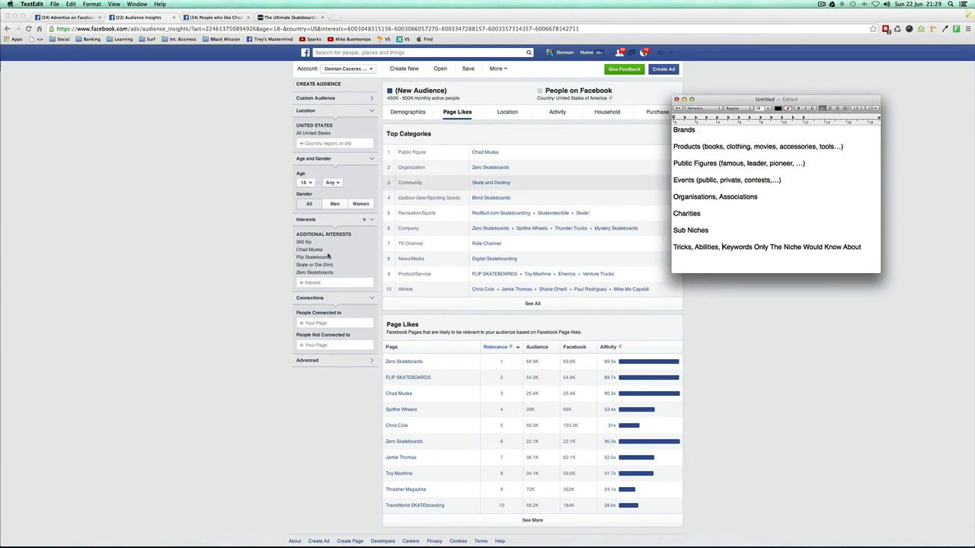
pyautogui.click(224, 239)
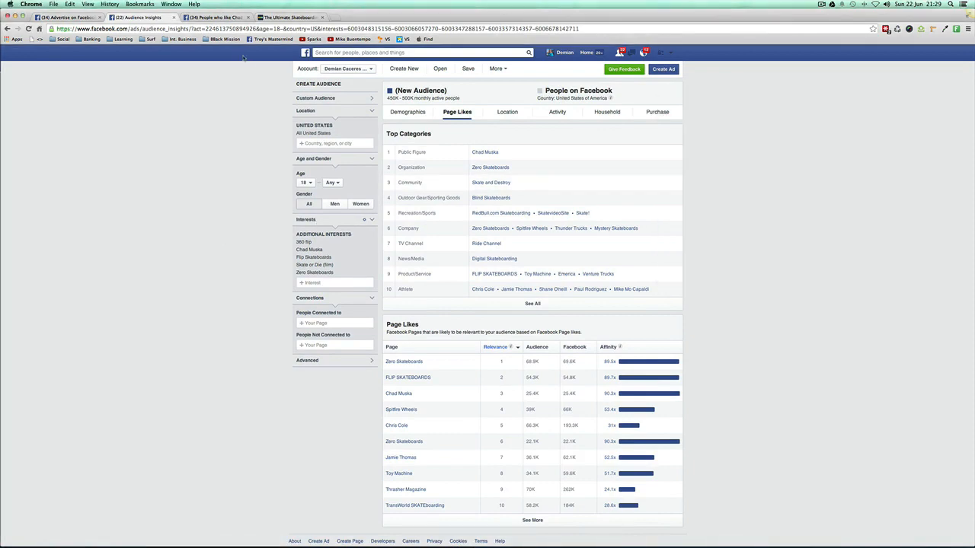
pyautogui.click(221, 17)
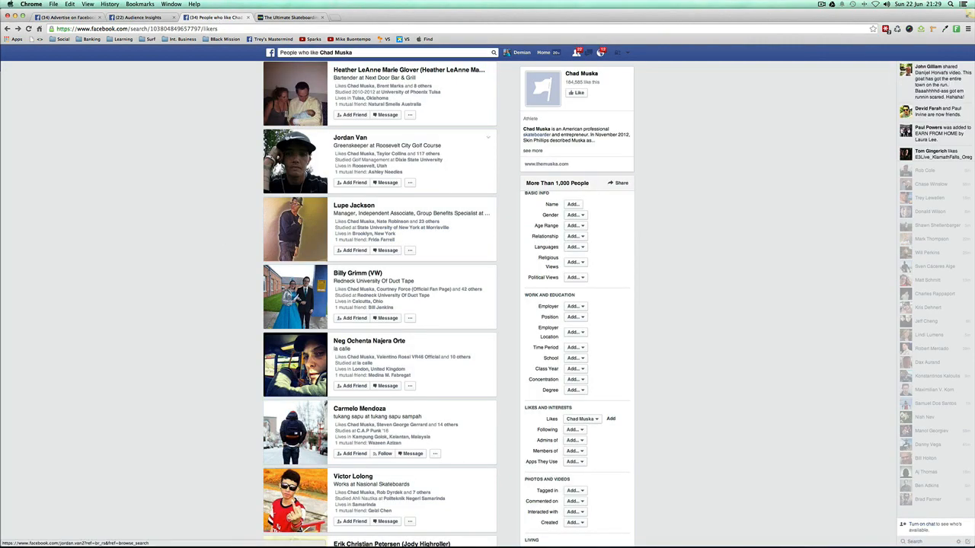
pyautogui.scroll(3, 240, 161)
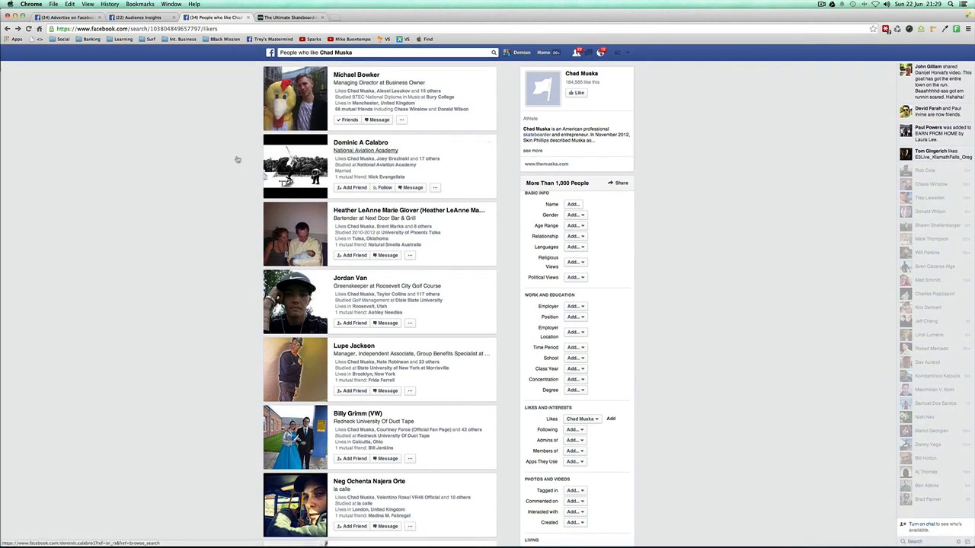
pyautogui.click(286, 52)
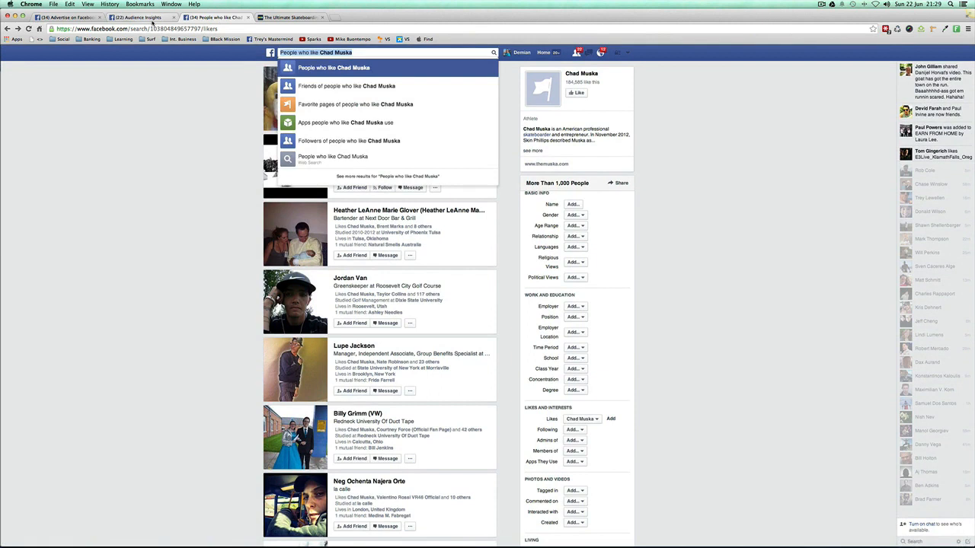
pyautogui.click(176, 93)
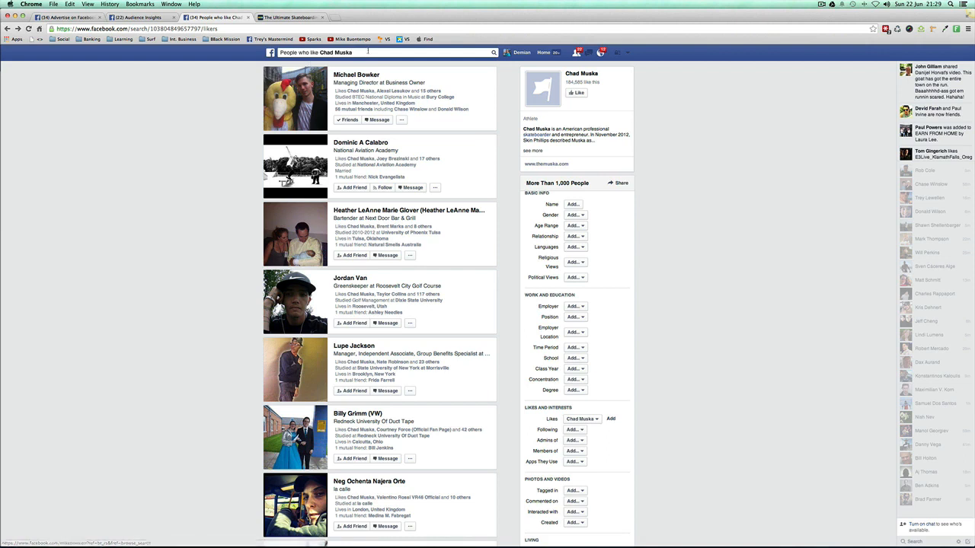
# Step: Examine the "People who like Chad Muska" search phrase, the listed people and the available result filters
pyautogui.click(366, 53)
pyautogui.click(366, 52)
pyautogui.click(189, 95)
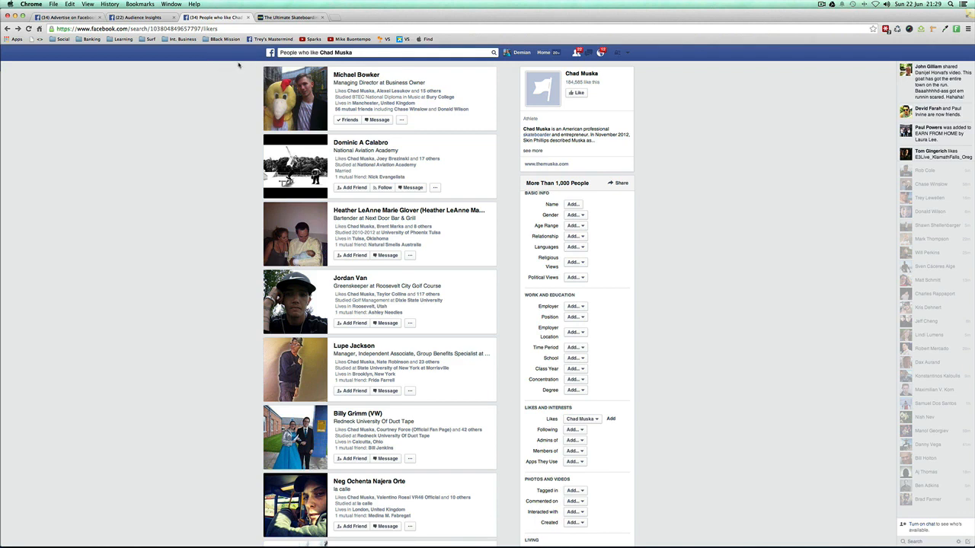
pyautogui.click(323, 53)
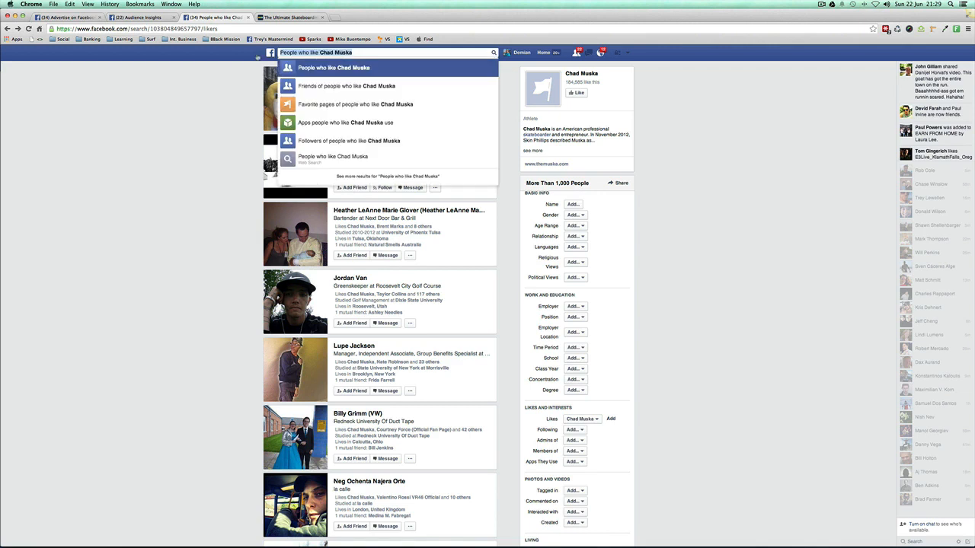
pyautogui.click(222, 59)
pyautogui.click(312, 53)
pyautogui.click(237, 60)
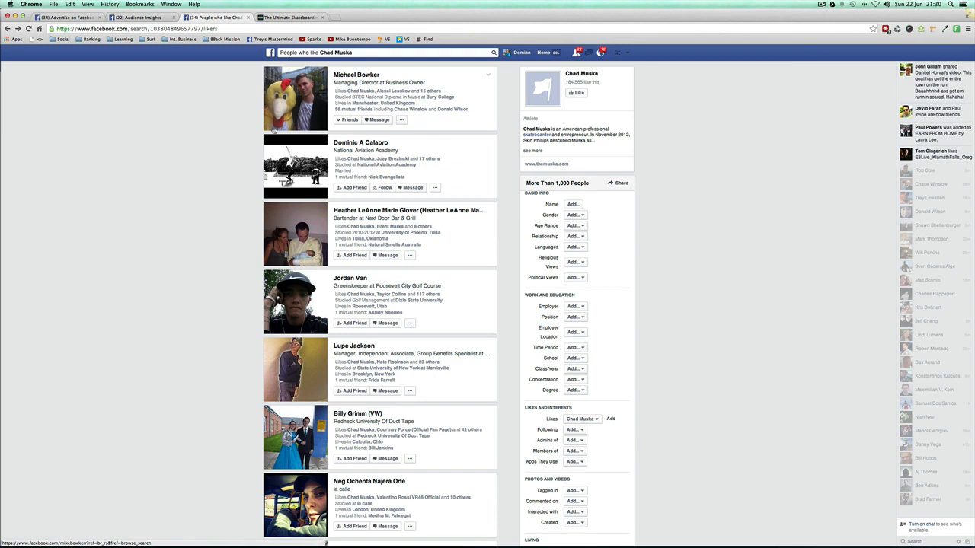
pyautogui.click(353, 52)
pyautogui.click(263, 57)
pyautogui.scroll(-3, 609, 391)
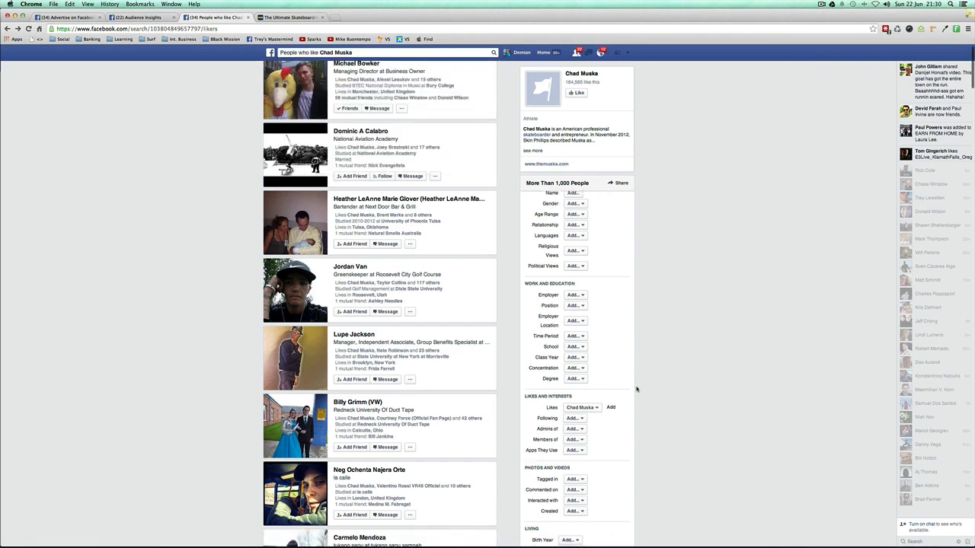
pyautogui.scroll(3, 658, 412)
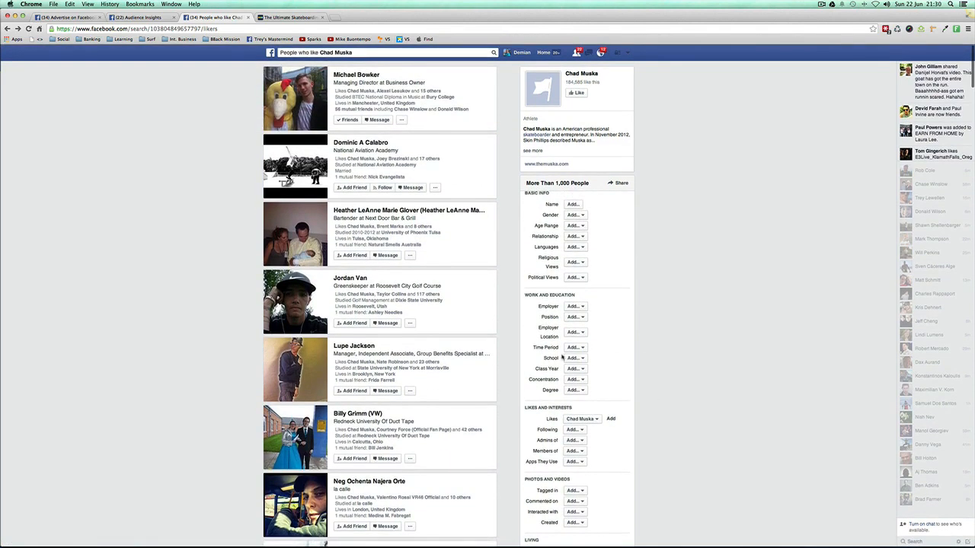
# Step: Examine the full list of filters for people who like Chad Muska, including the choices offered for Employer
pyautogui.scroll(-3, 677, 343)
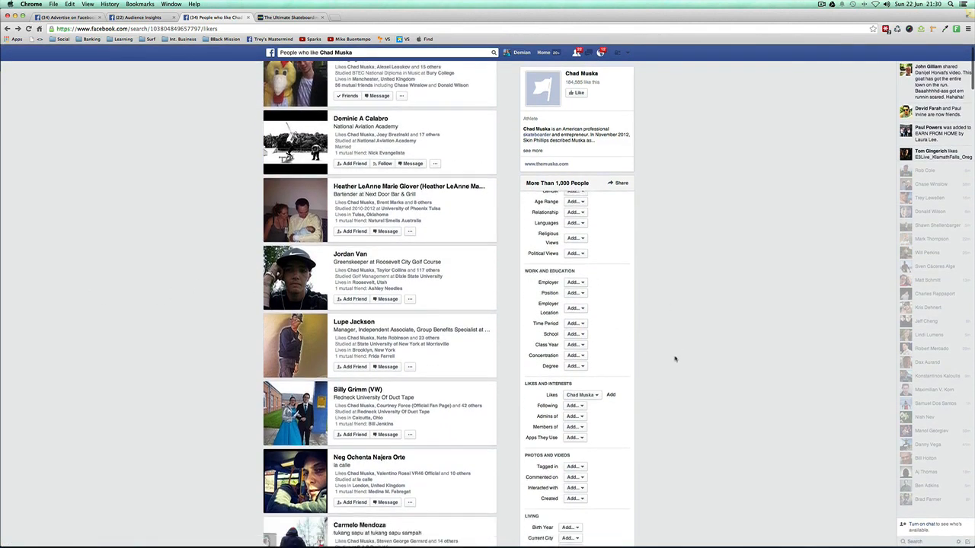
pyautogui.scroll(2, 137, 231)
pyautogui.scroll(-5, 175, 243)
pyautogui.scroll(-5, 177, 246)
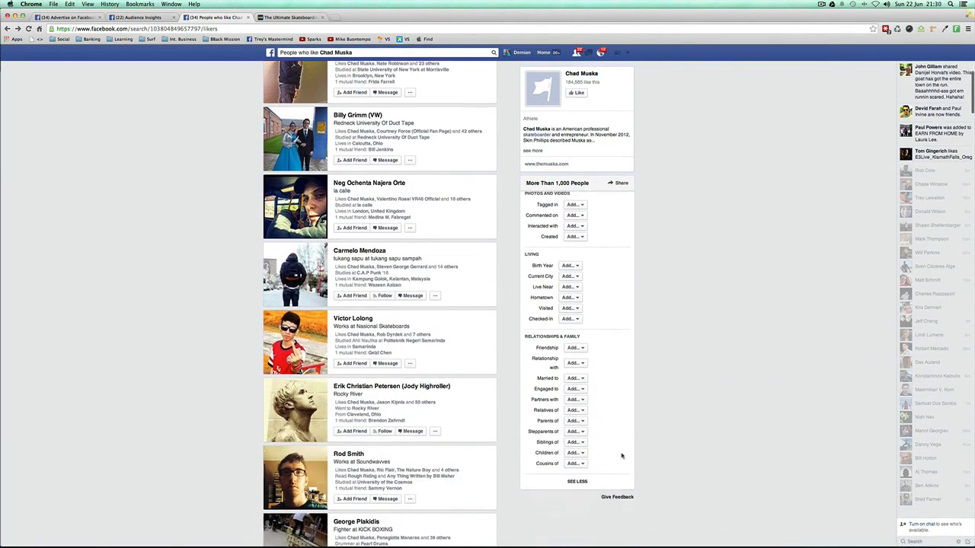
pyautogui.scroll(10, 619, 438)
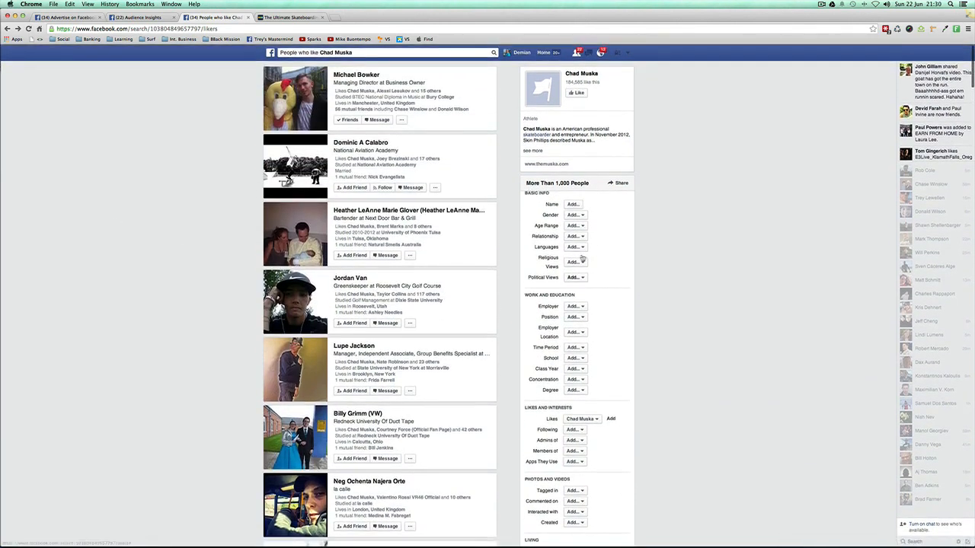
pyautogui.click(572, 307)
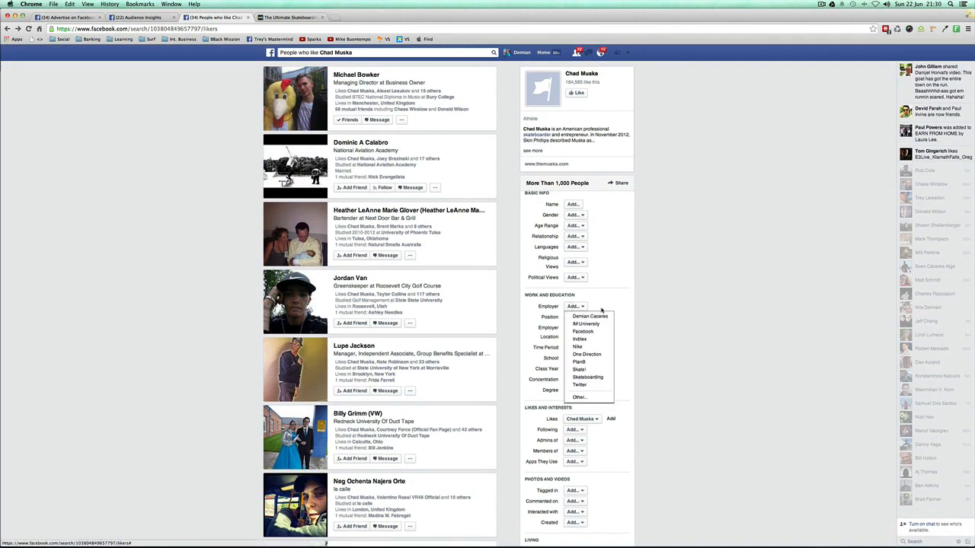
pyautogui.click(643, 319)
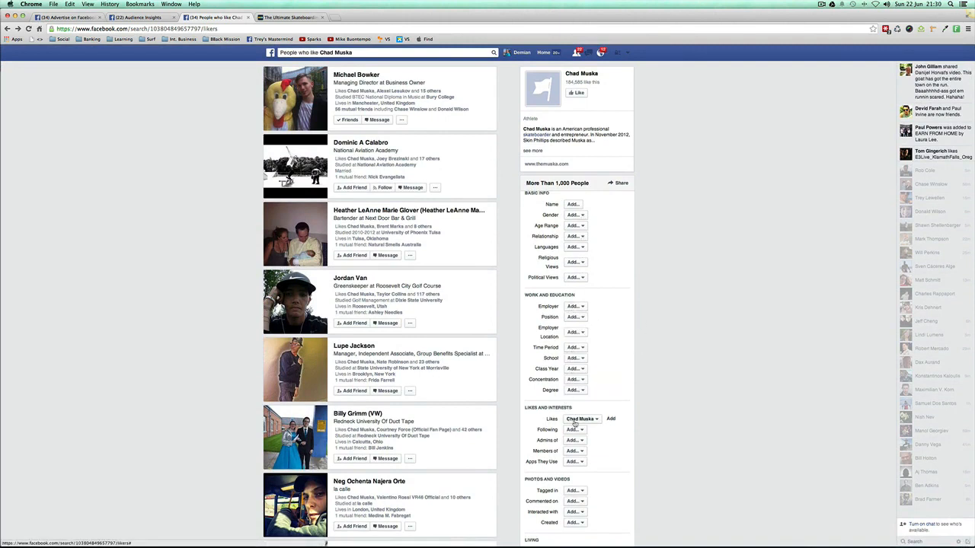
# Step: Try filtering the Chad Muska likers by the relationship status Single, and return to the unfiltered results with all filters expanded
pyautogui.click(573, 237)
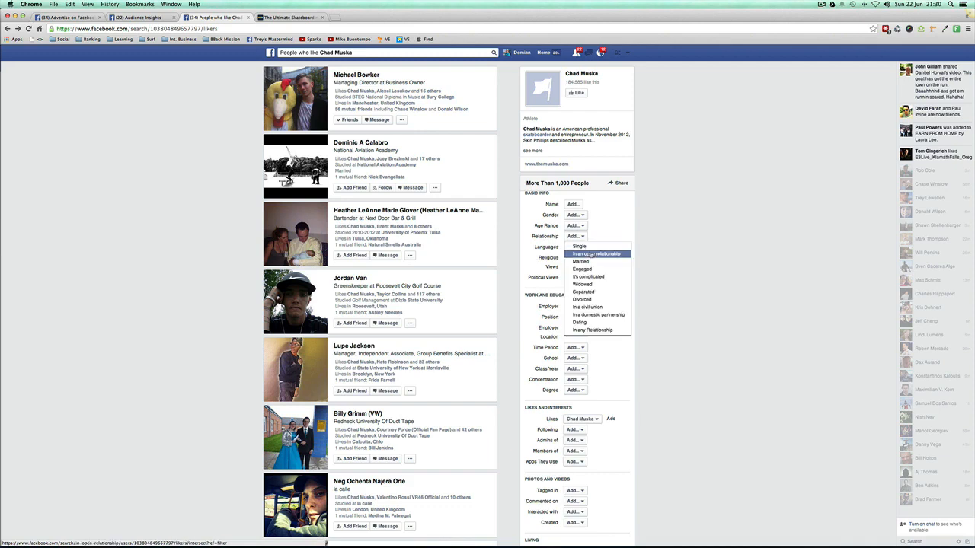
pyautogui.click(587, 252)
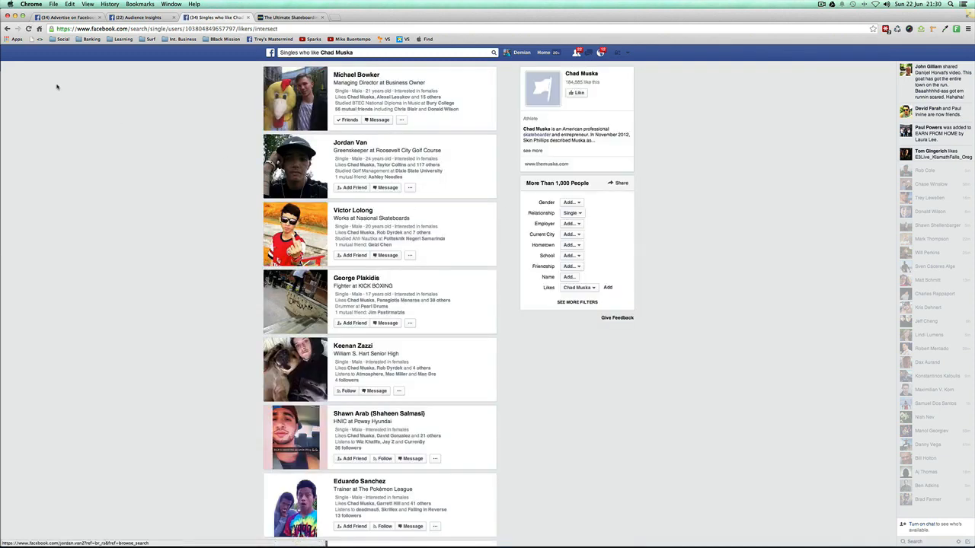
pyautogui.hscroll(-5, 66, 91)
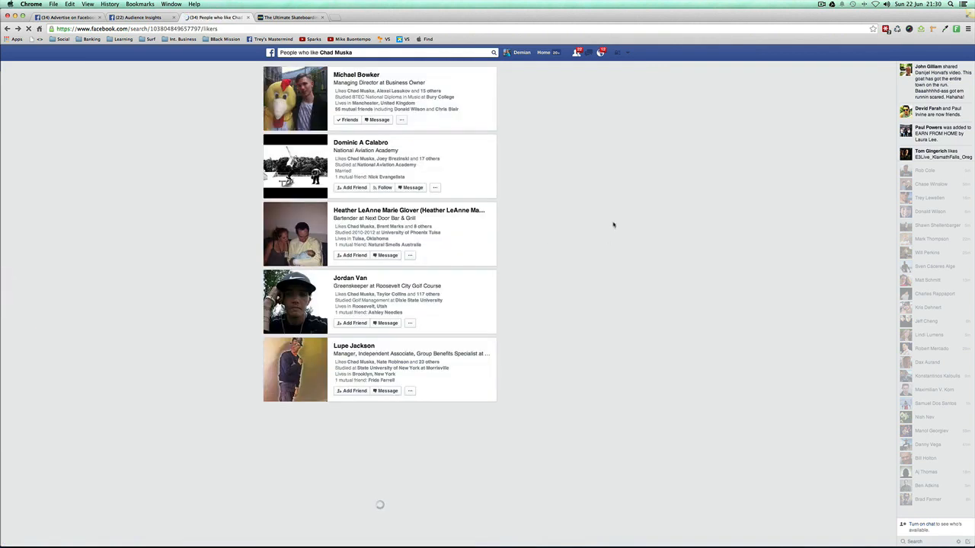
pyautogui.click(586, 305)
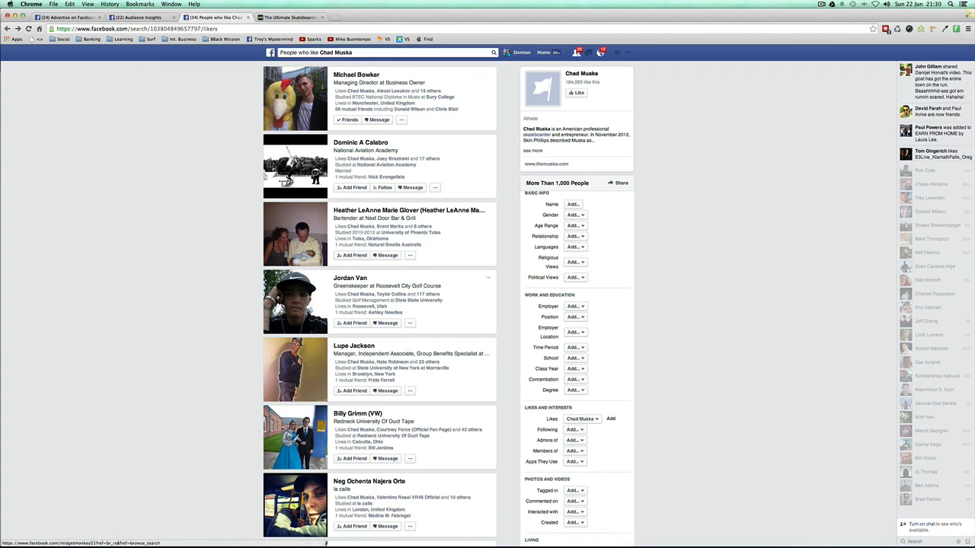
# Step: View the interests of the first person who likes Chad Muska and return to the people results
pyautogui.click(283, 53)
pyautogui.click(221, 90)
pyautogui.click(401, 120)
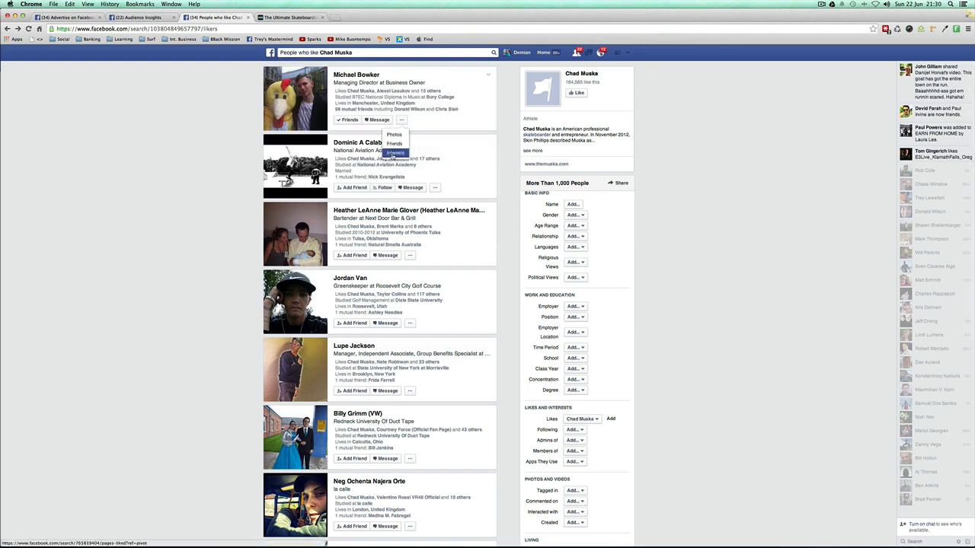
pyautogui.click(395, 152)
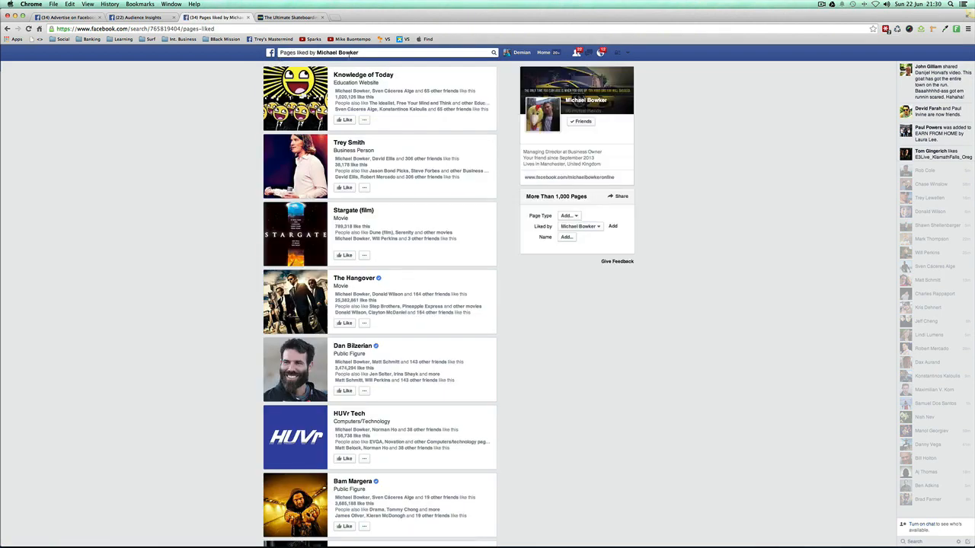
pyautogui.hscroll(-5, 233, 178)
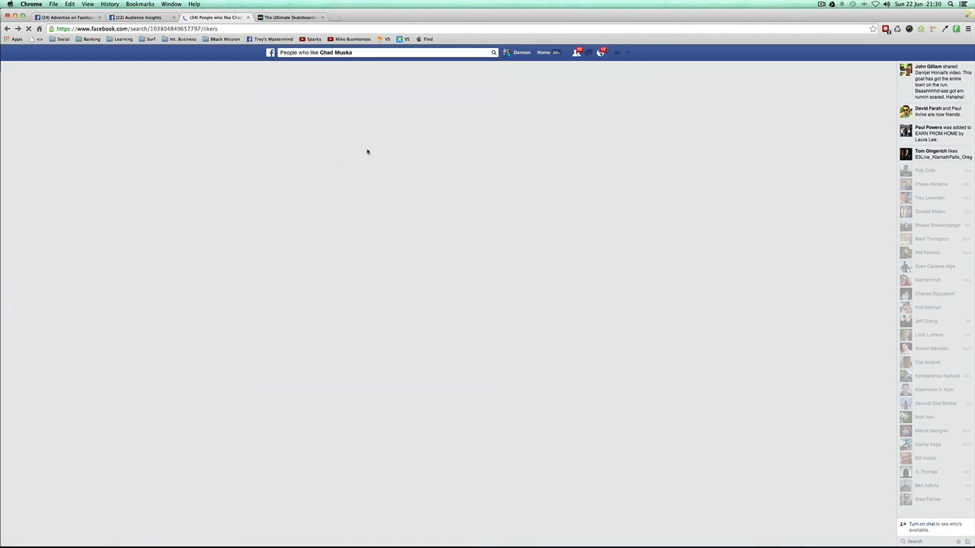
# Step: Examine the pages liked by the second listed person and go back to the Chad Muska likers
pyautogui.click(438, 188)
pyautogui.click(427, 216)
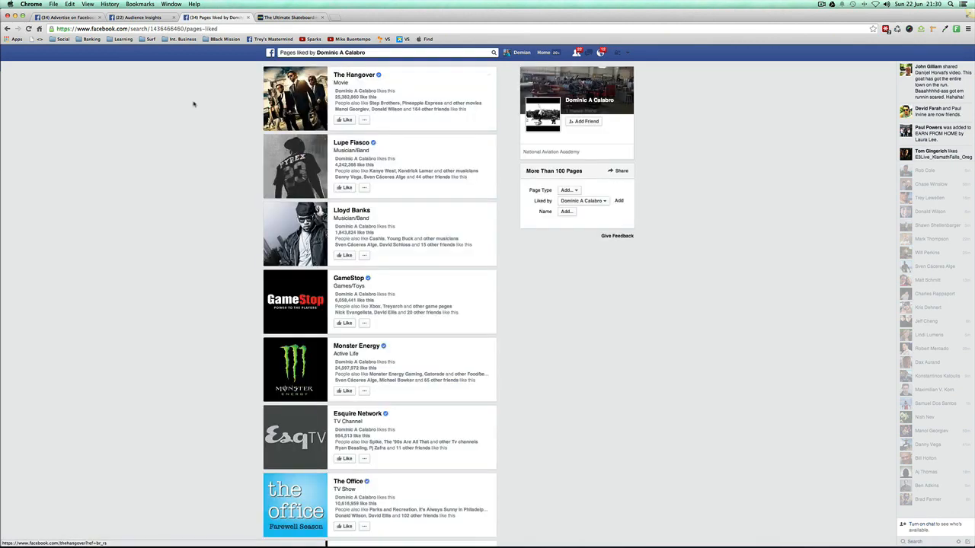
pyautogui.scroll(-5, 233, 144)
pyautogui.scroll(2, 233, 143)
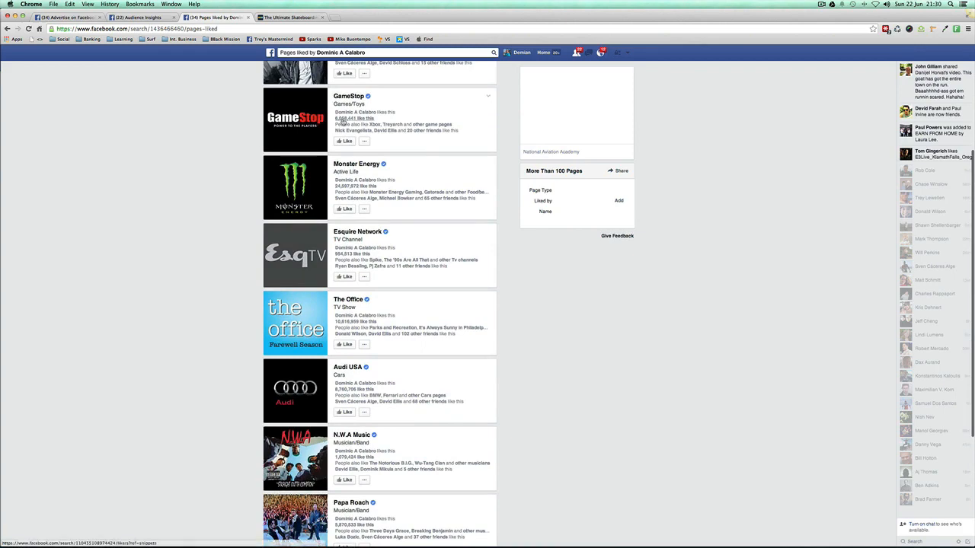
pyautogui.scroll(-3, 342, 122)
pyautogui.hscroll(-5, 336, 141)
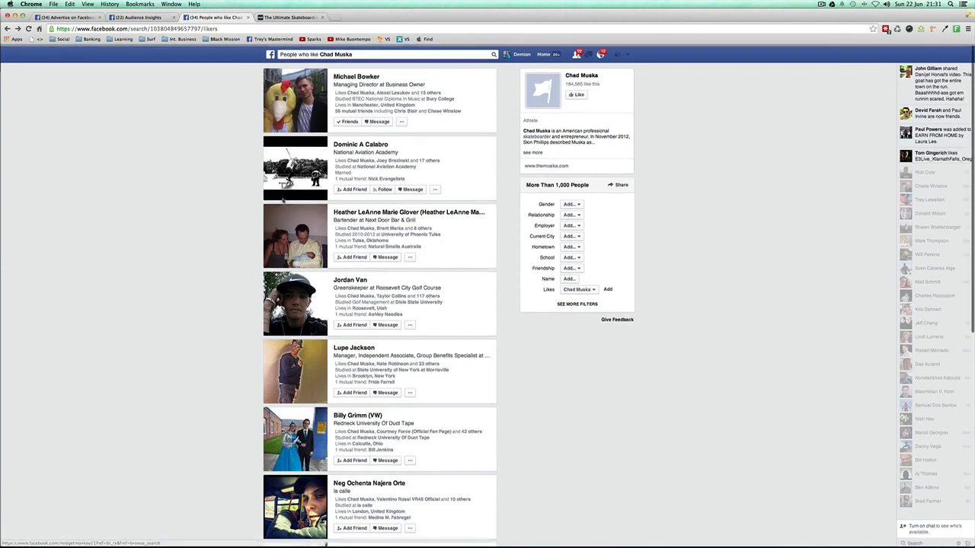
# Step: Search Facebook for "Interests liked by people who like Chad Muska"
pyautogui.click(297, 53)
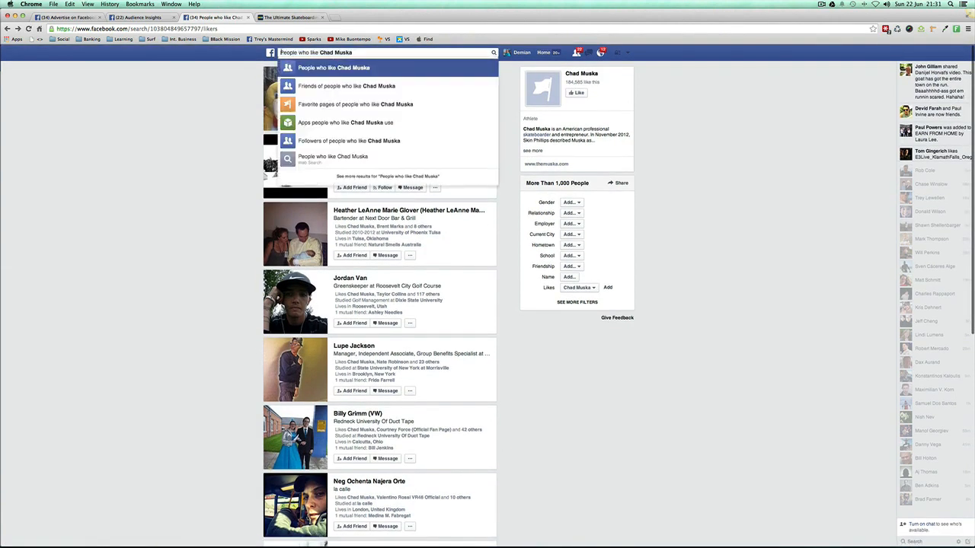
pyautogui.write('Interests liked by')
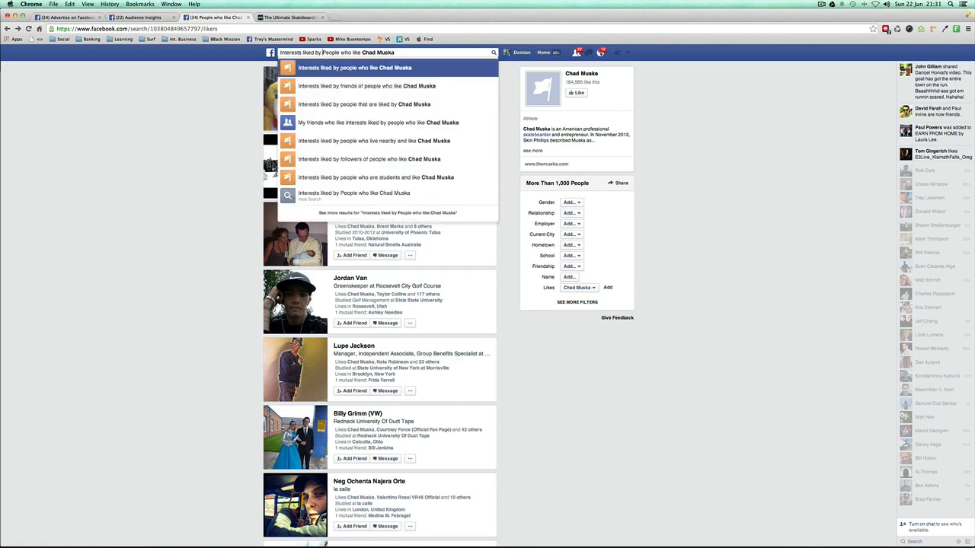
pyautogui.click(332, 69)
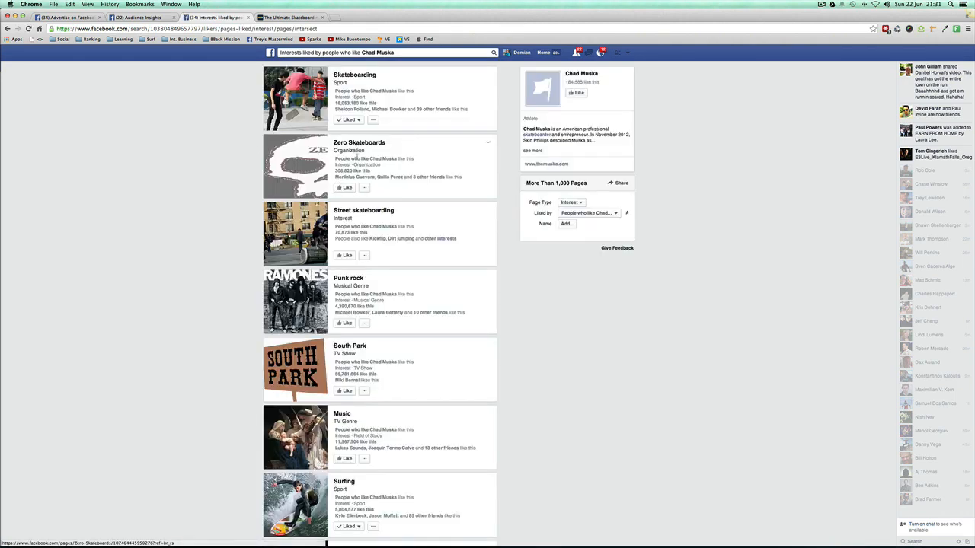
# Step: Examine the listed interests of Chad Muska fans for ones specific to the skateboarding niche
pyautogui.scroll(-1, 373, 207)
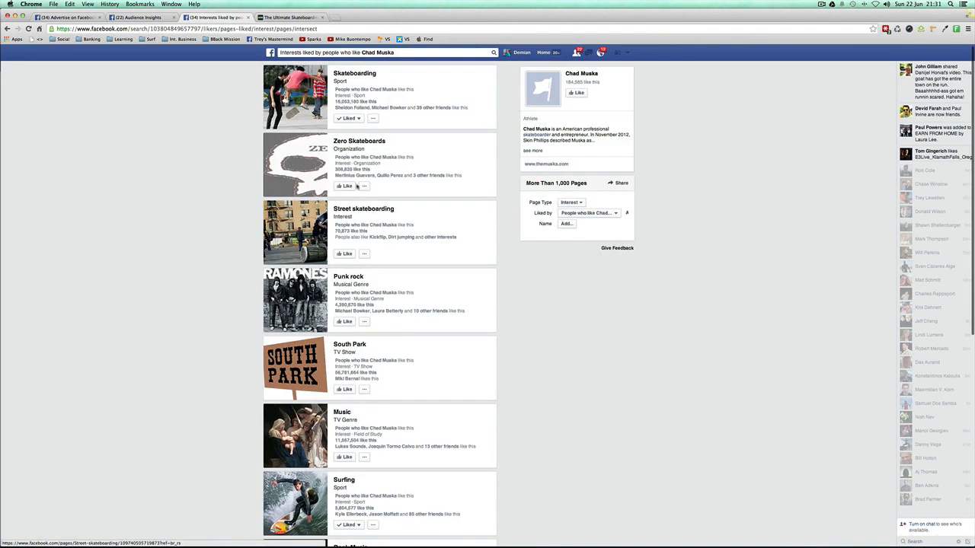
pyautogui.scroll(-3, 205, 224)
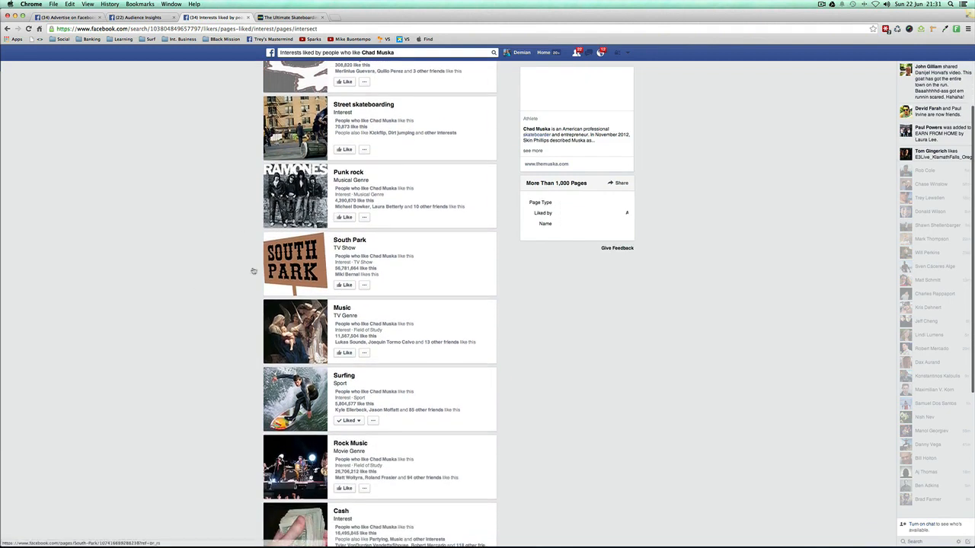
pyautogui.scroll(-6, 228, 272)
pyautogui.scroll(-11, 227, 272)
pyautogui.scroll(-12, 227, 272)
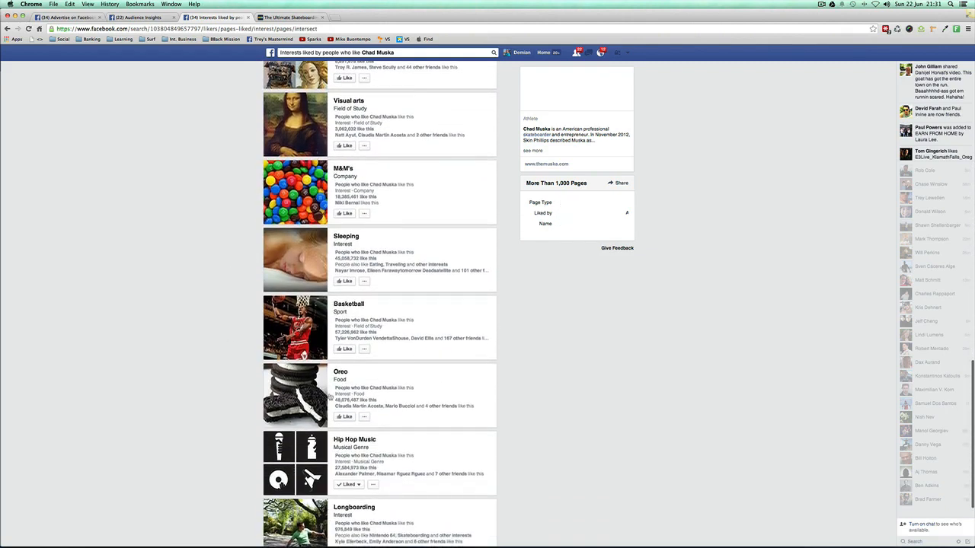
pyautogui.scroll(-4, 332, 393)
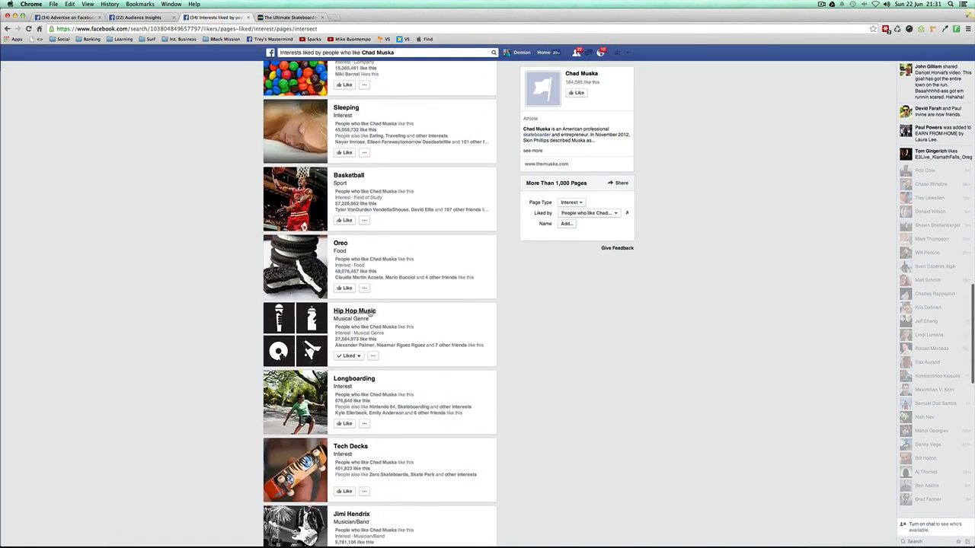
pyautogui.scroll(-4, 230, 333)
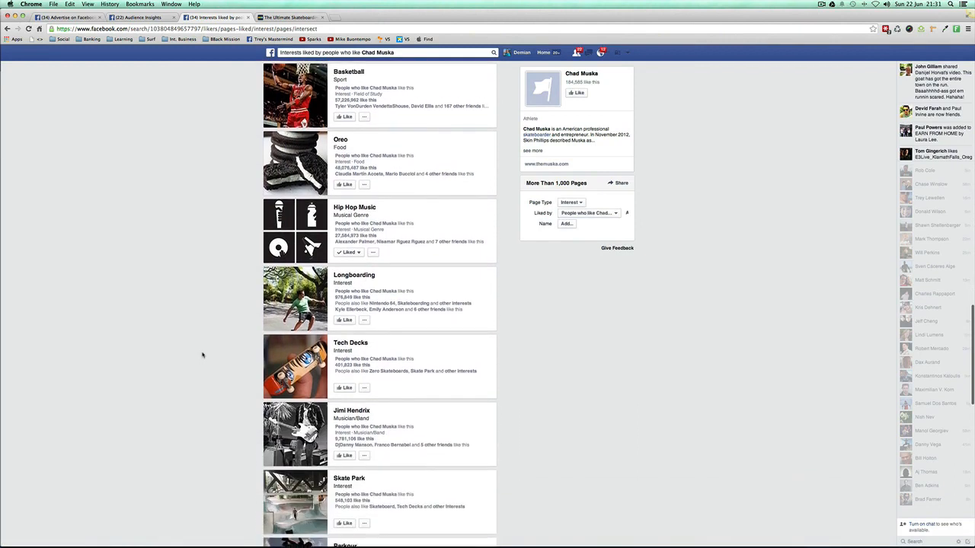
pyautogui.scroll(-8, 252, 378)
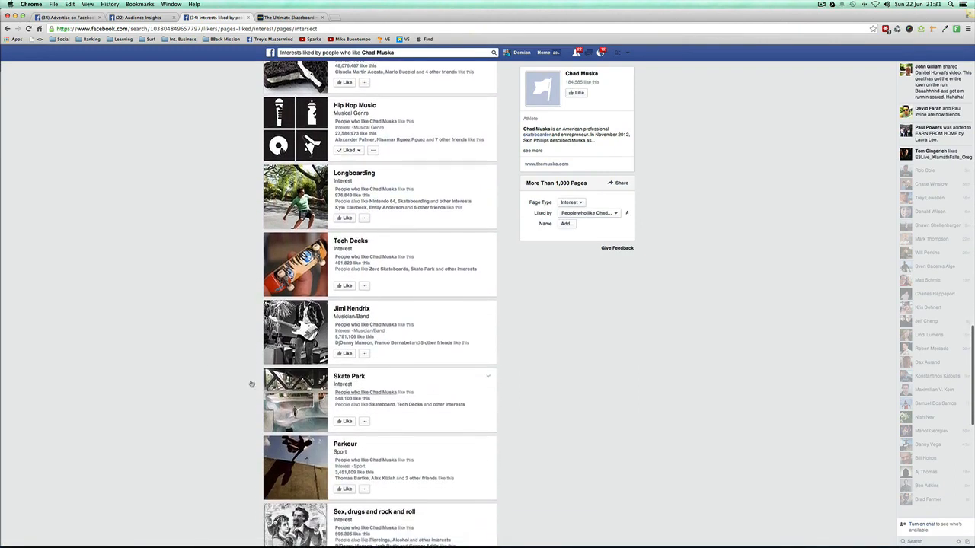
pyautogui.scroll(-4, 100, 359)
pyautogui.scroll(20, 183, 355)
# Step: Change the search to "Pages liked by people who like Chad Muska" and run it
pyautogui.click(303, 52)
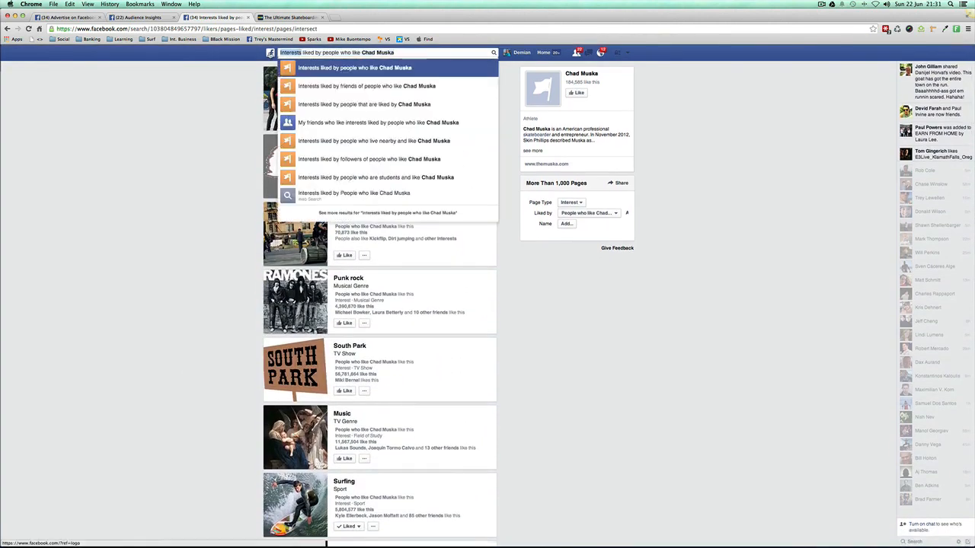
pyautogui.write('Pages')
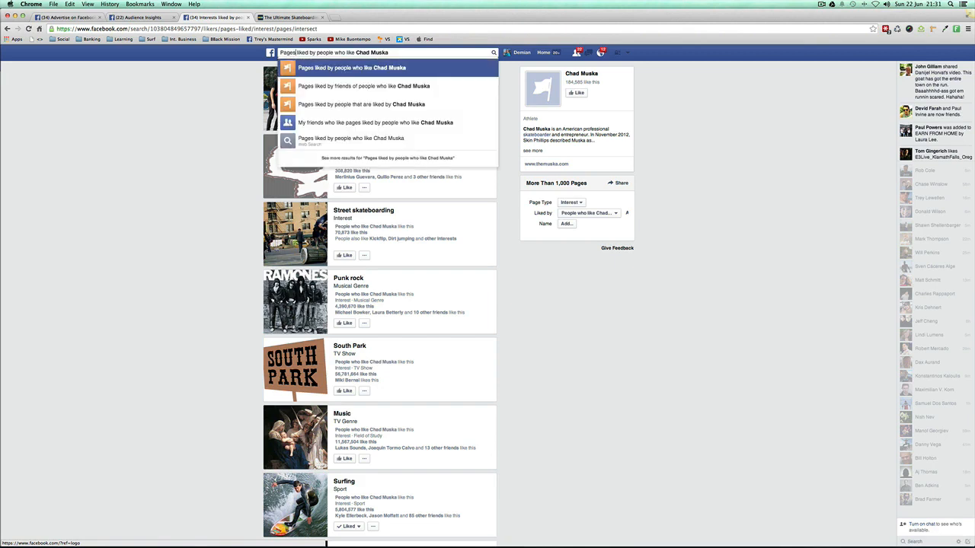
pyautogui.click(323, 74)
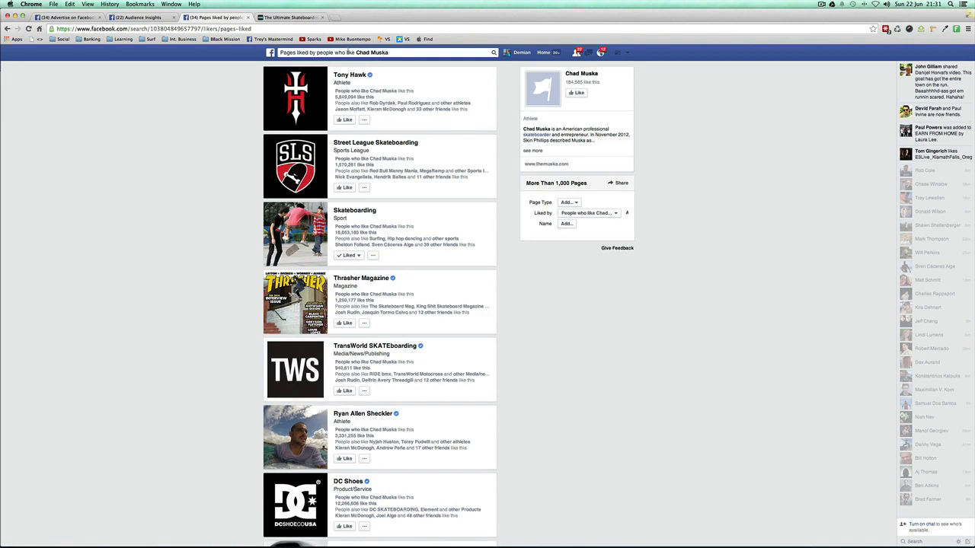
# Step: Open the Tony Hawk page from the results, go back, and examine the pages liked by Chad Muska fans
pyautogui.click(356, 53)
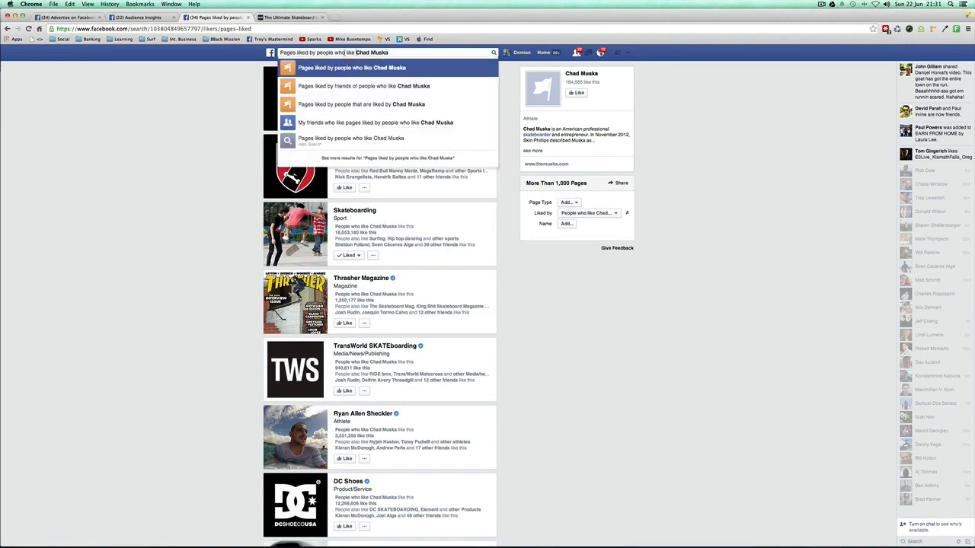
pyautogui.click(278, 80)
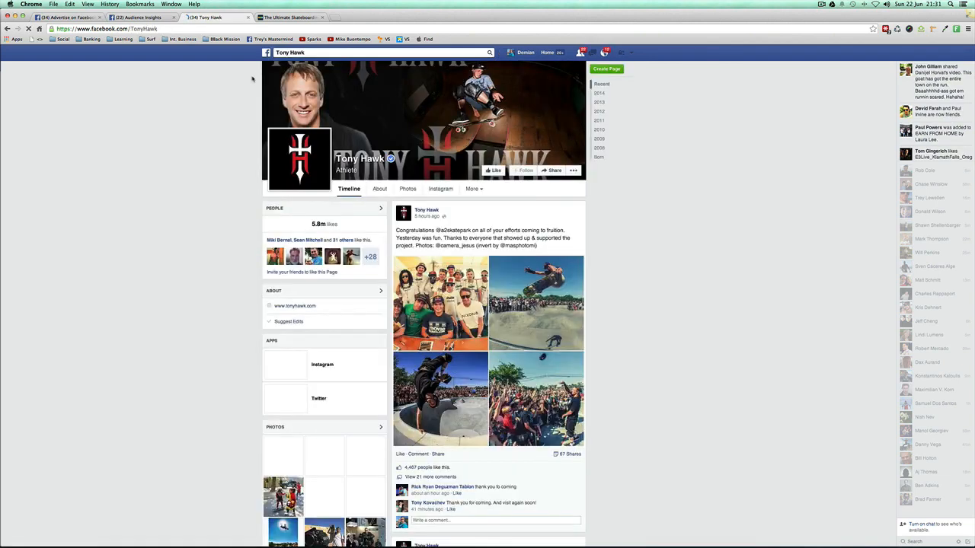
pyautogui.hscroll(-5, 241, 76)
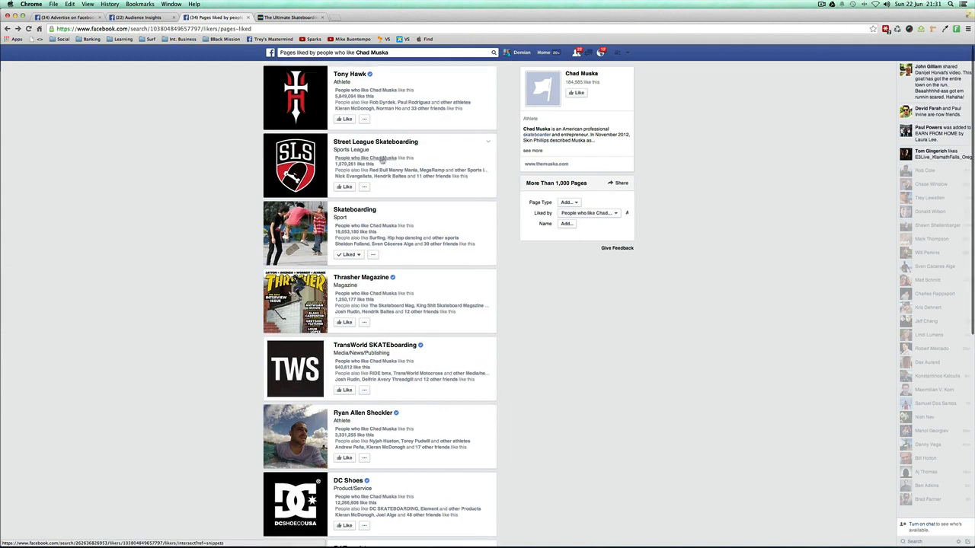
pyautogui.scroll(-2, 366, 245)
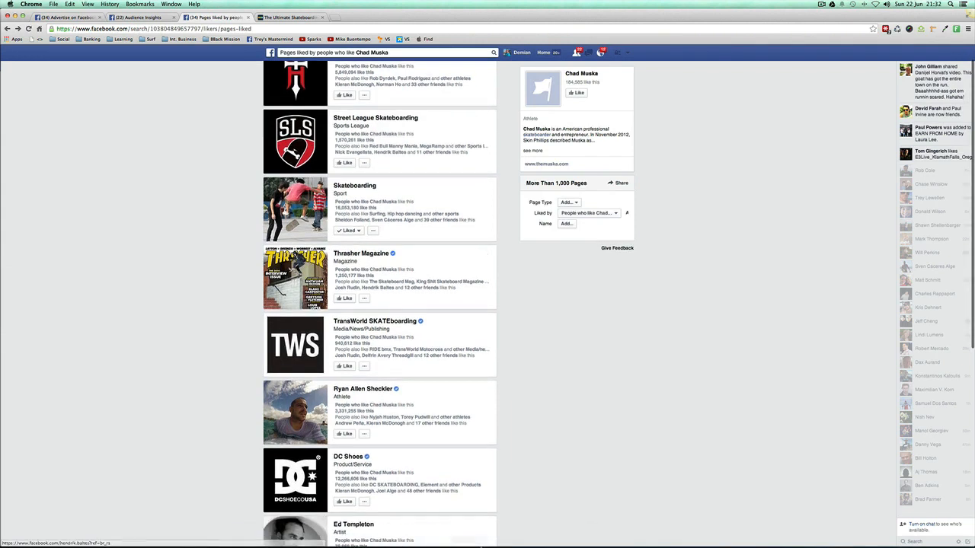
# Step: Switch to the TextEdit notes and insert "magazines," before "movies" in the Products line
pyautogui.click(595, 543)
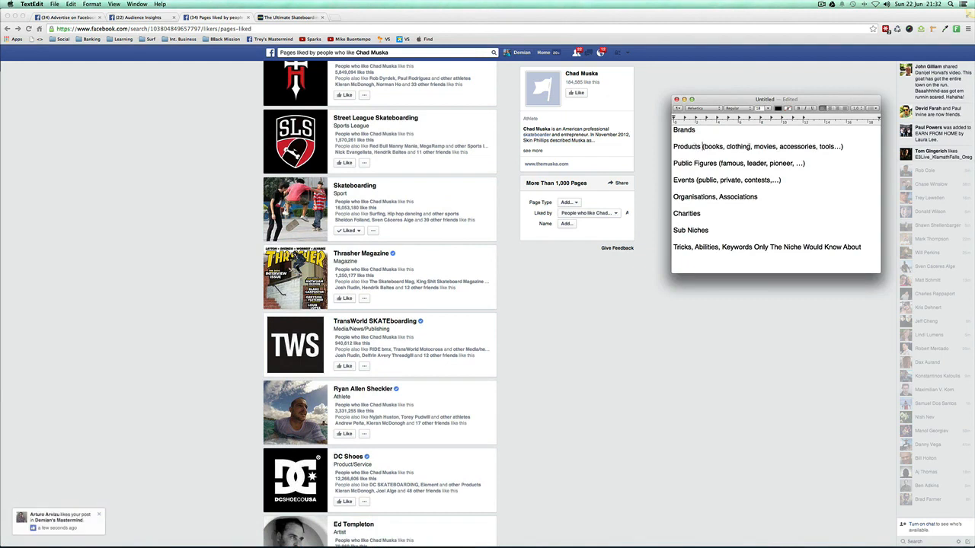
pyautogui.click(754, 147)
pyautogui.write('magazines,')
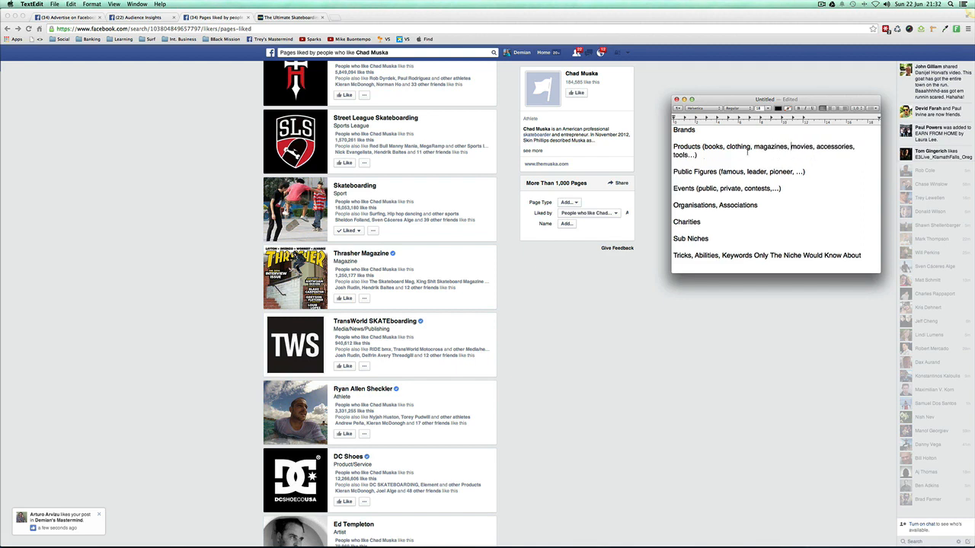
# Step: Highlight all the research categories in the notes, and switch back to Chrome to view more pages liked by Chad Muska fans
pyautogui.moveTo(872, 255); pyautogui.dragTo(658, 130)
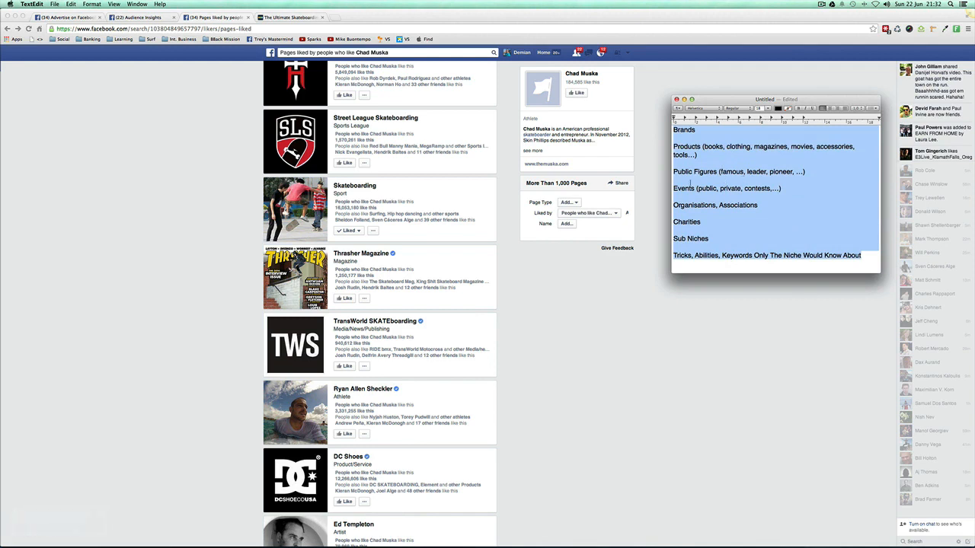
pyautogui.click(221, 262)
pyautogui.scroll(-2, 342, 324)
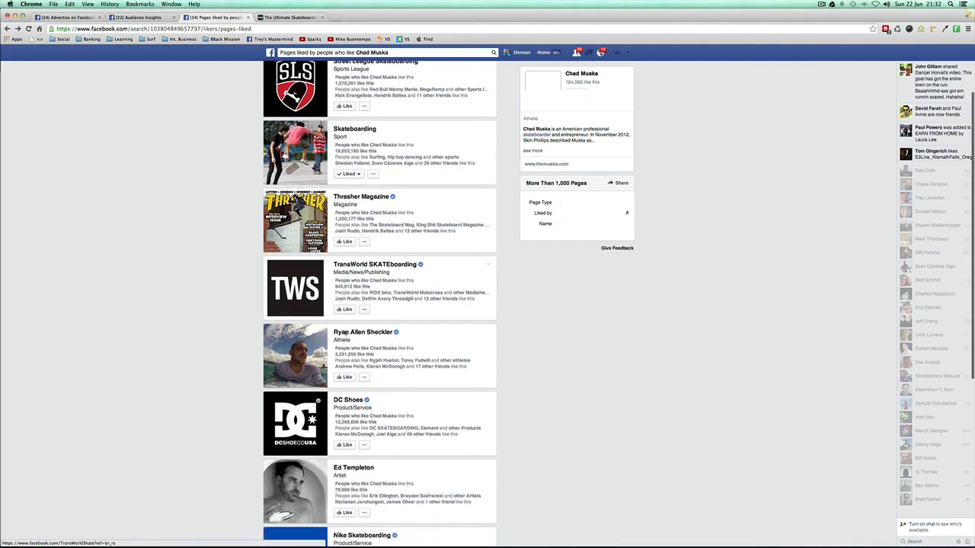
# Step: Go back from the skateboarding movie list to Google, search for "skateboarding magazines", and examine the results for magazine titles
pyautogui.click(296, 17)
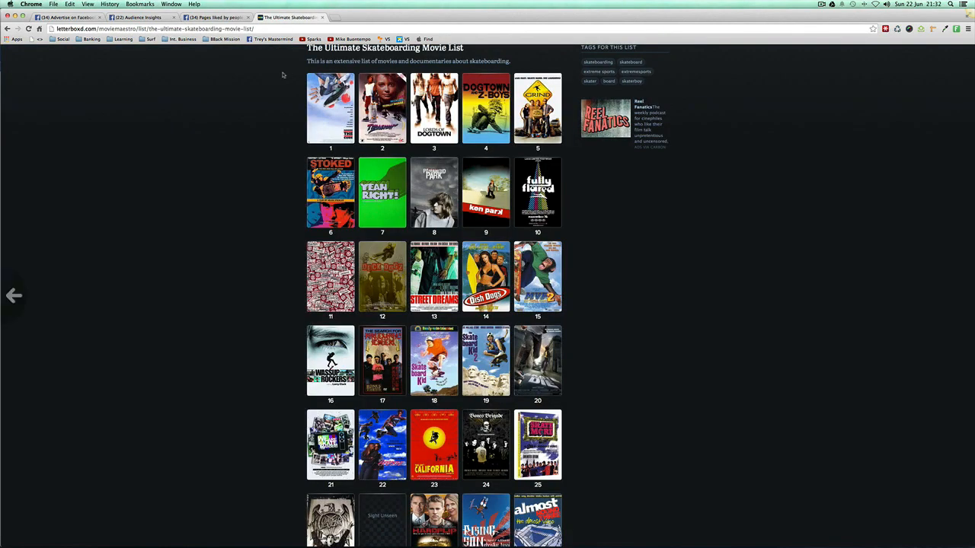
pyautogui.hscroll(-5, 281, 73)
pyautogui.moveTo(115, 58); pyautogui.dragTo(189, 57)
pyautogui.write('magazines')
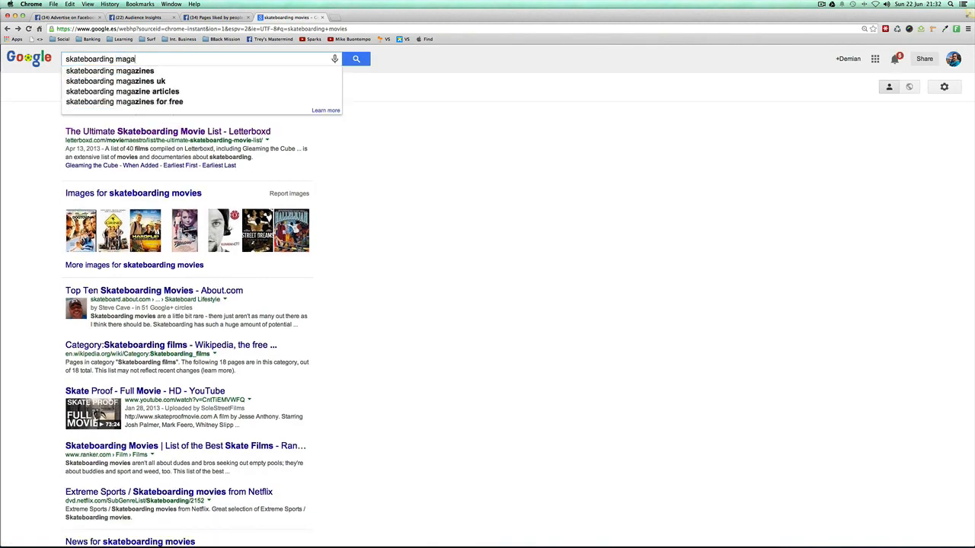
pyautogui.press('Return')
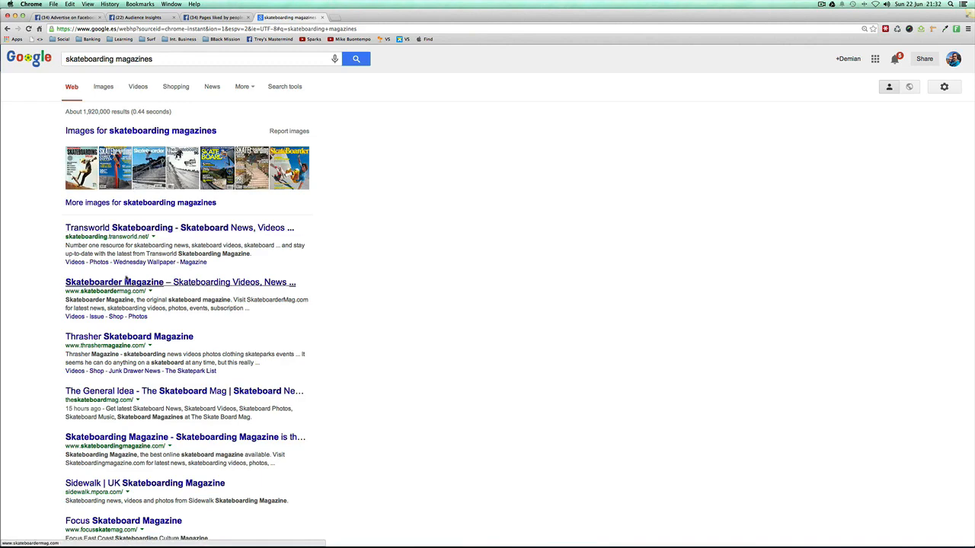
pyautogui.scroll(-3, 129, 283)
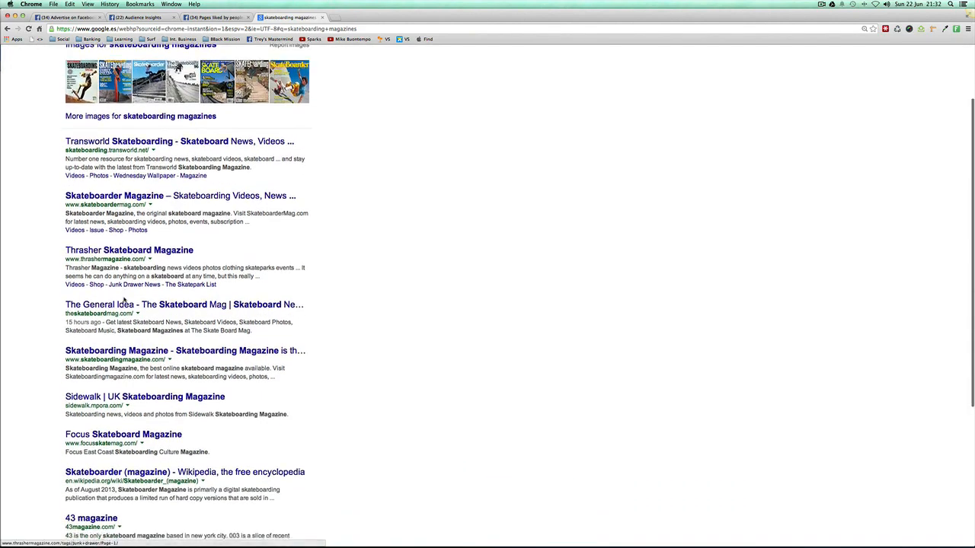
pyautogui.scroll(-3, 84, 295)
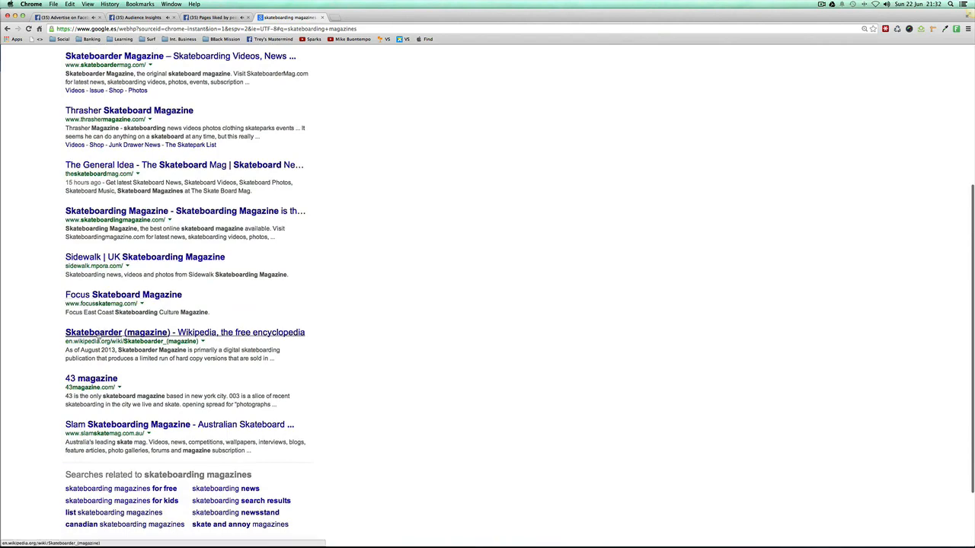
pyautogui.scroll(-3, 61, 376)
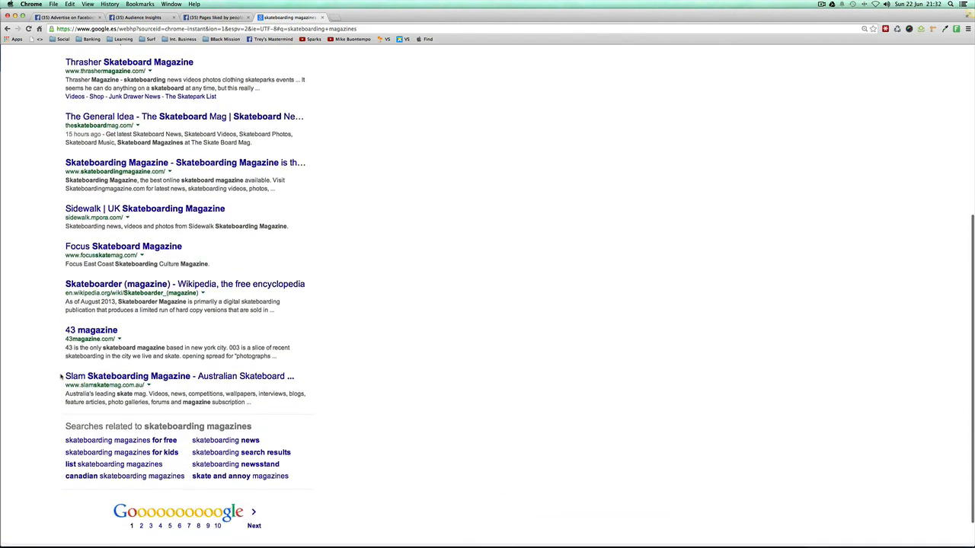
pyautogui.scroll(4, 142, 284)
pyautogui.scroll(2, 143, 283)
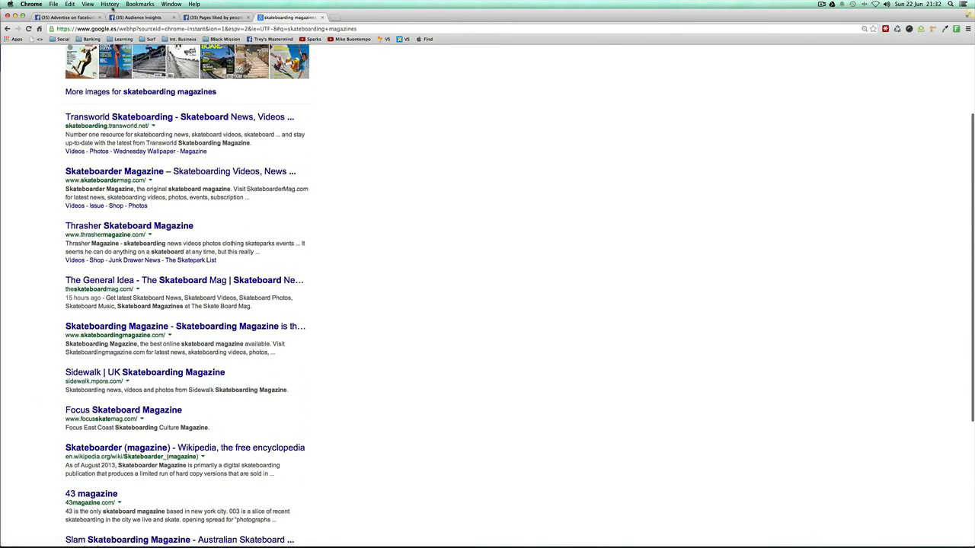
# Step: Switch to Audience Insights and add "Thrasher (magazine)" to the audience's additional interests
pyautogui.press('super+2')
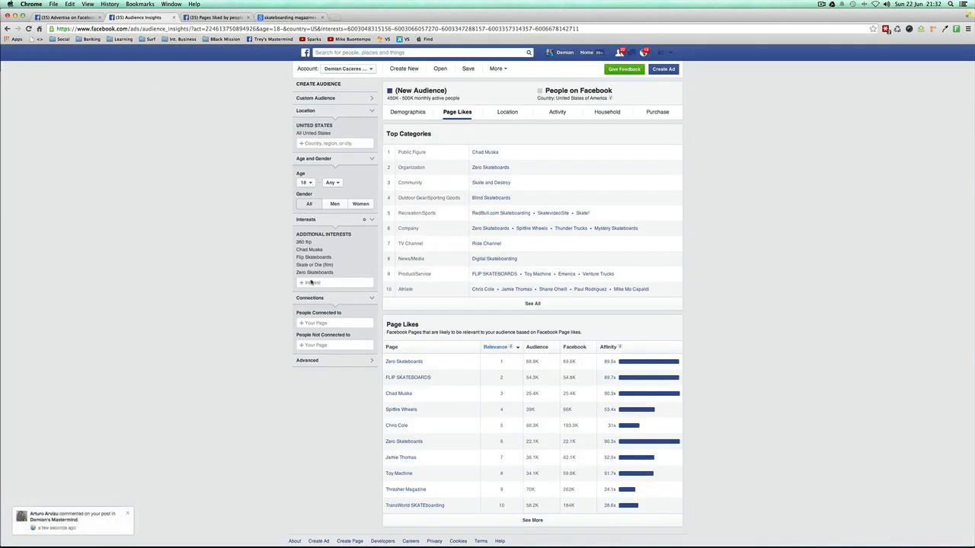
pyautogui.click(311, 282)
pyautogui.write('T')
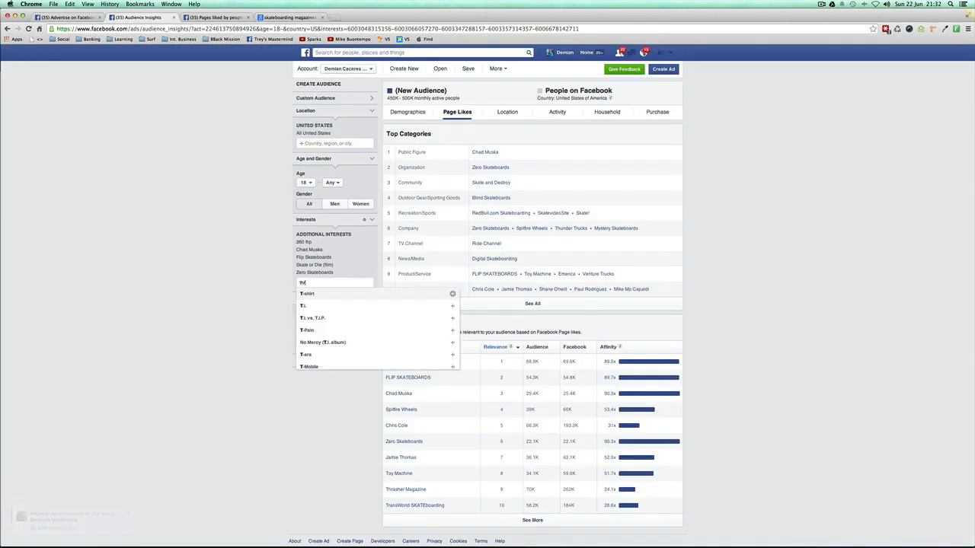
pyautogui.write('hrasher ma')
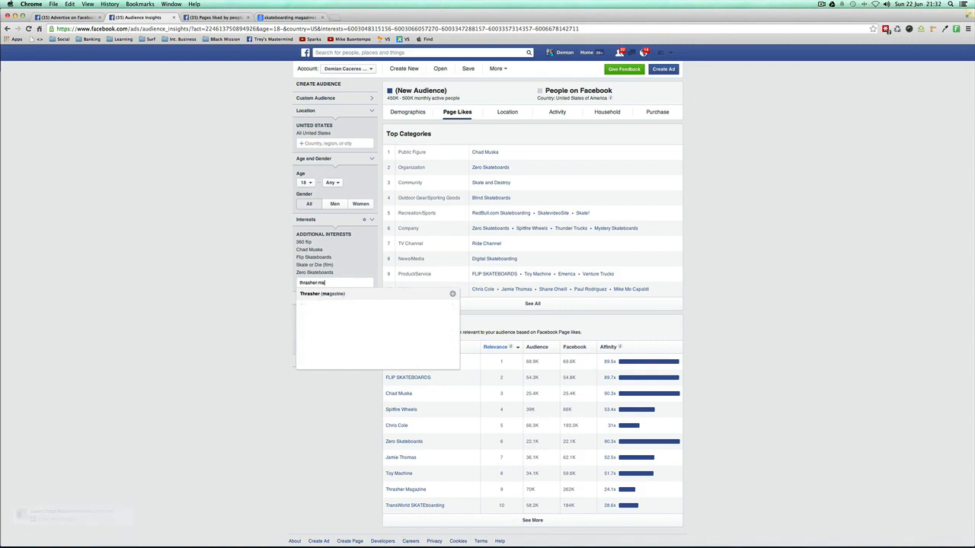
pyautogui.click(312, 294)
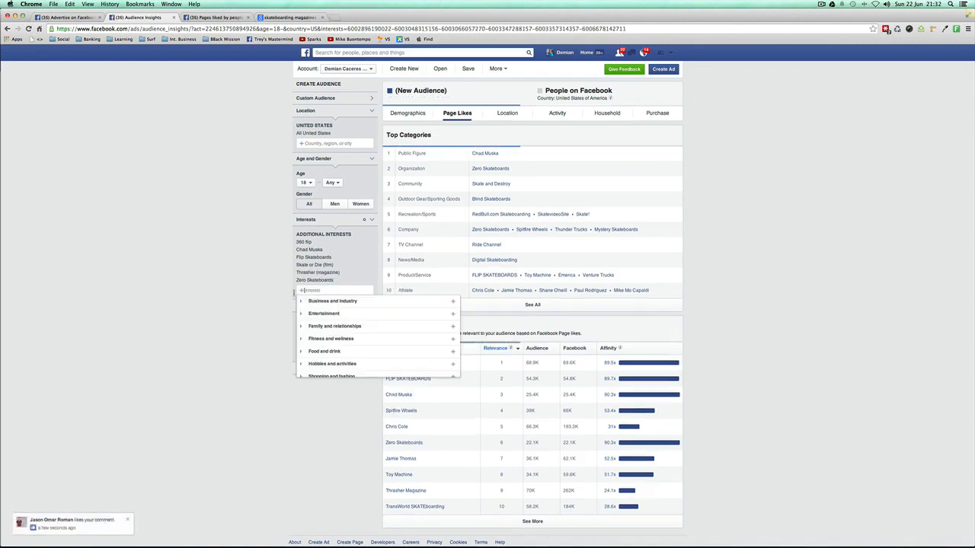
pyautogui.click(177, 311)
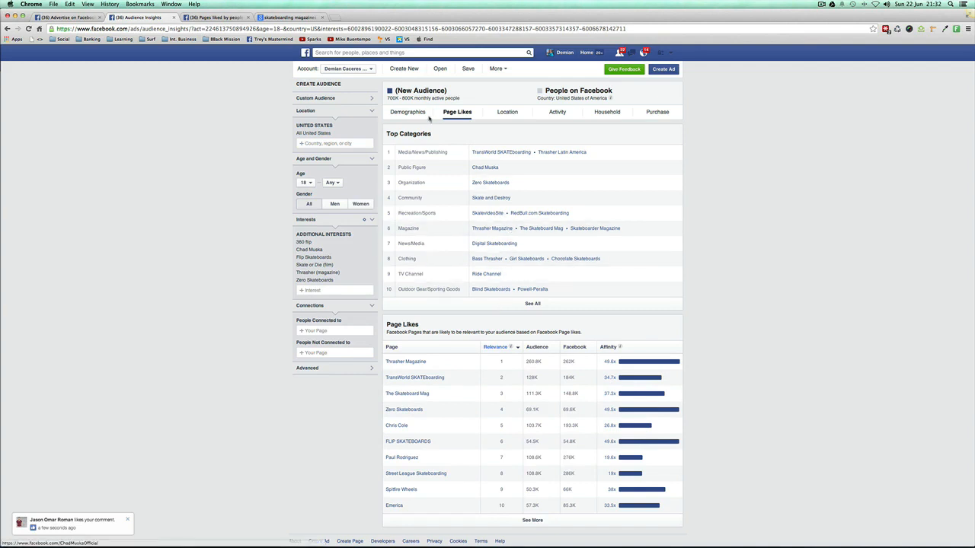
# Step: Compare the audience's demographics with and without the Thrasher (magazine) interest by removing it, and return to the page likes
pyautogui.click(429, 116)
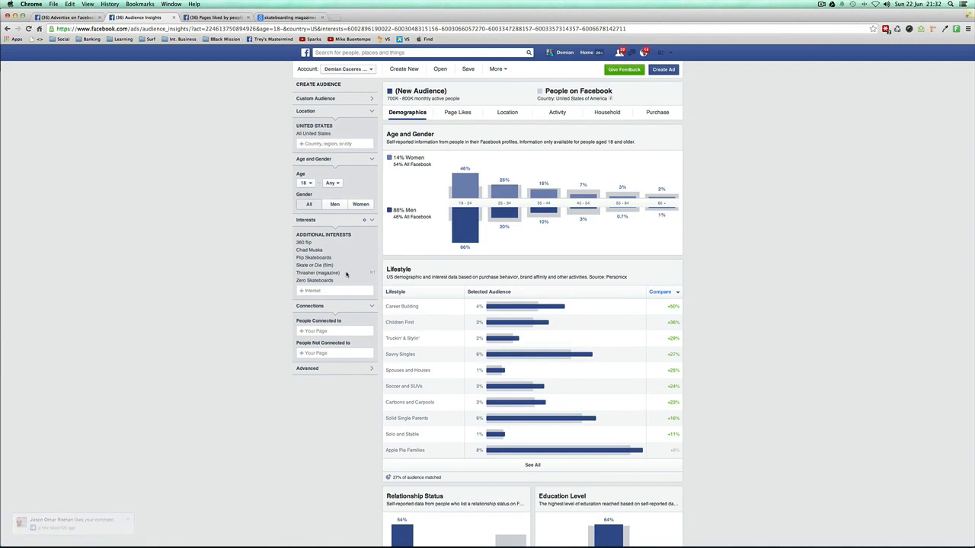
pyautogui.click(372, 275)
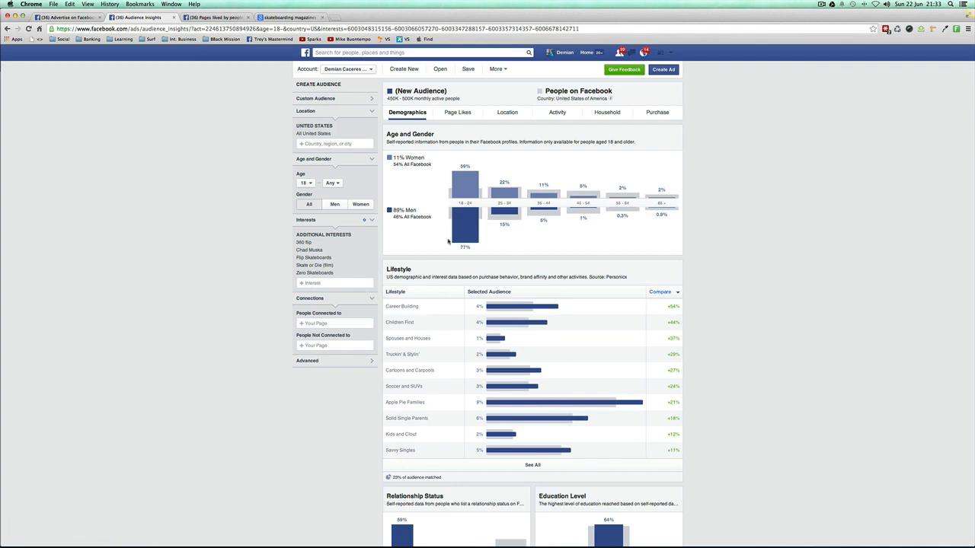
pyautogui.click(457, 112)
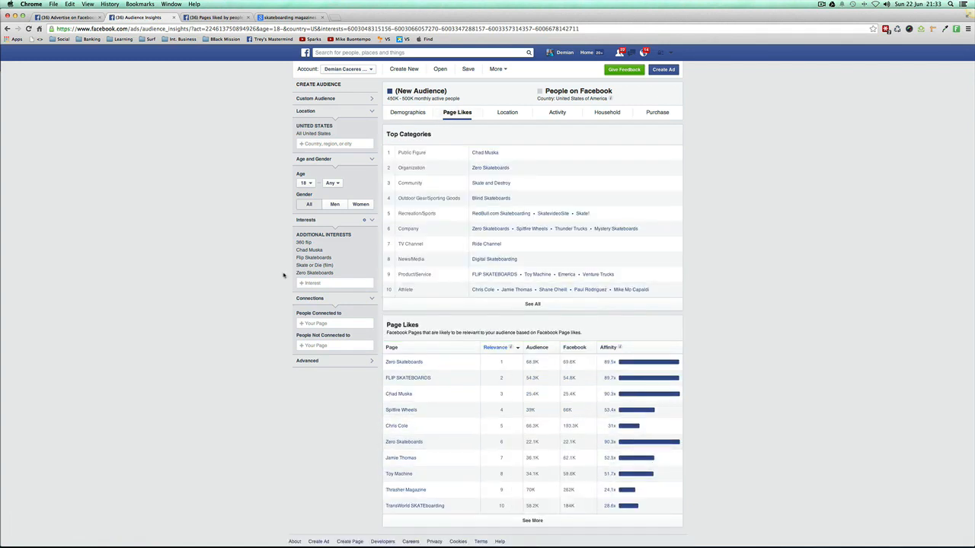
# Step: Add the Thrasher (magazine) interest back to the audience
pyautogui.click(321, 283)
pyautogui.write('th')
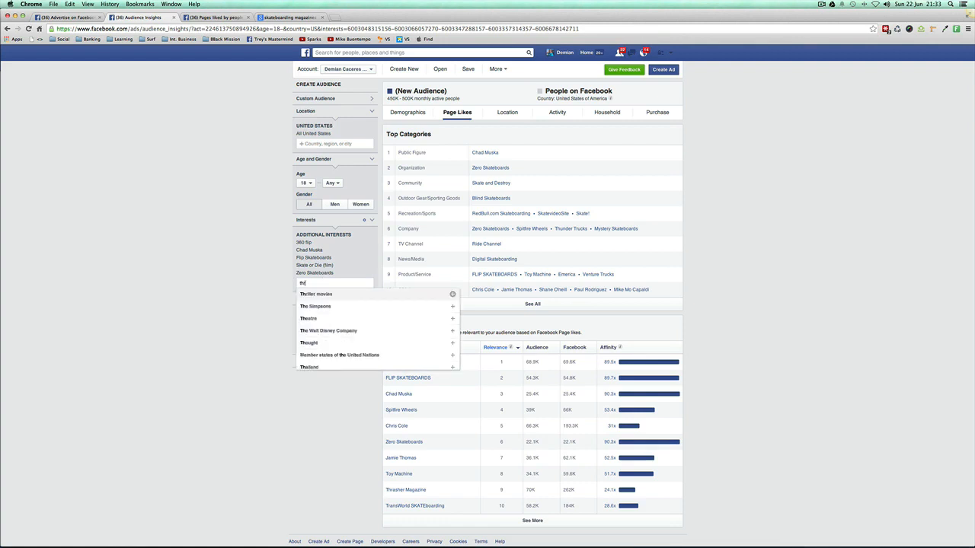
pyautogui.write('rasher')
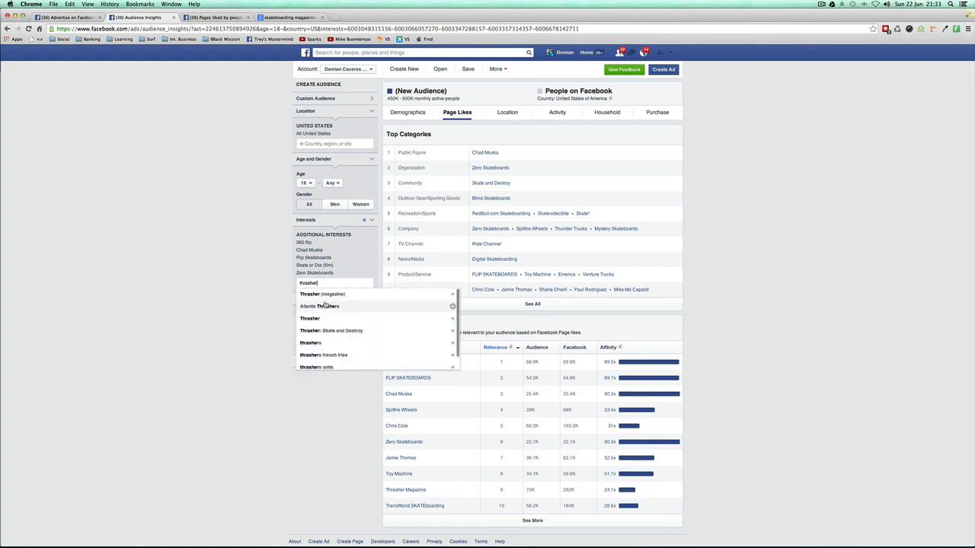
pyautogui.click(322, 294)
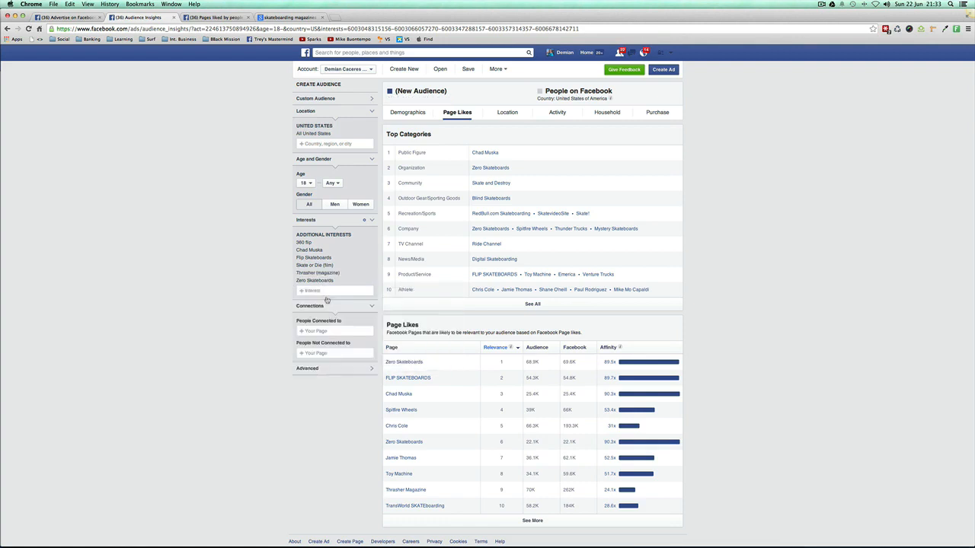
# Step: Expand the audience's Page Likes list and examine the related pages by relevance and affinity
pyautogui.scroll(-1, 800, 483)
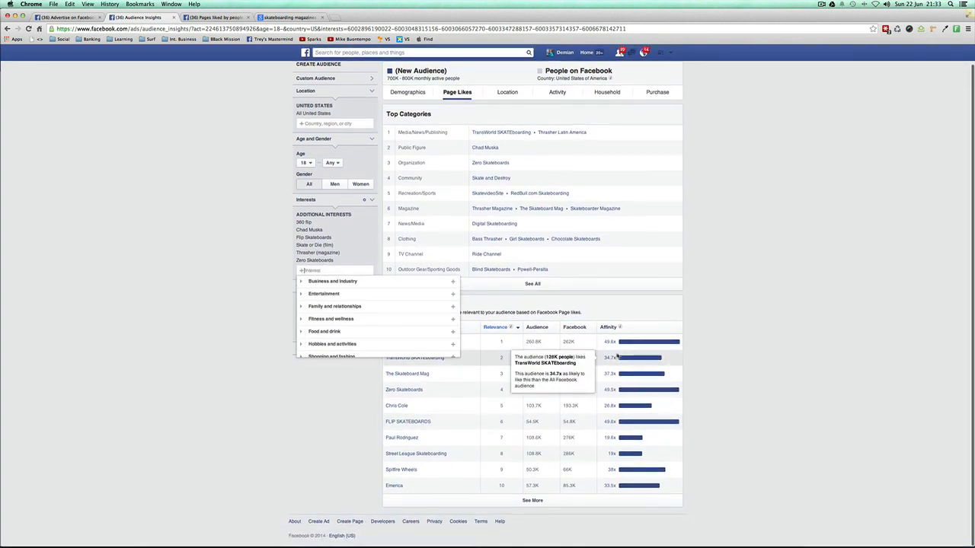
pyautogui.click(392, 380)
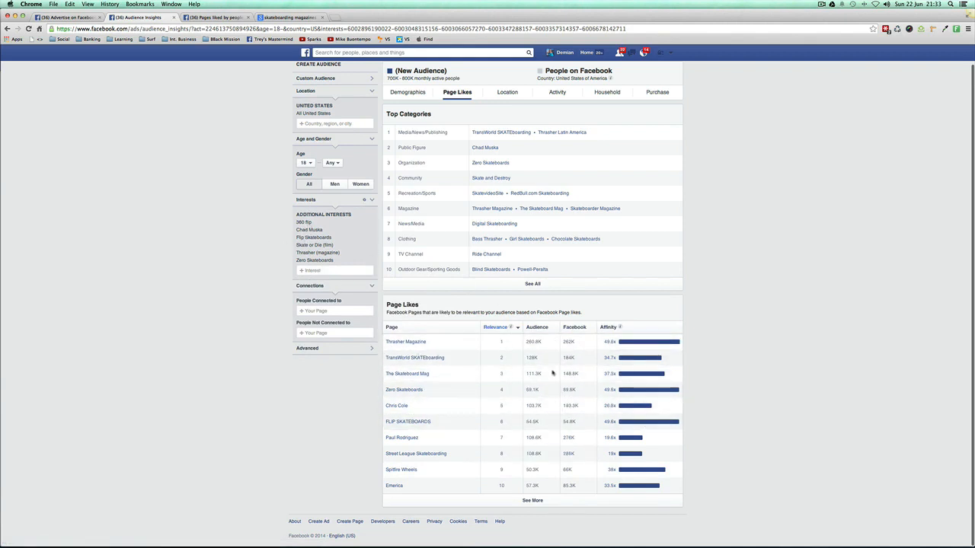
pyautogui.click(532, 500)
pyautogui.scroll(-4, 564, 465)
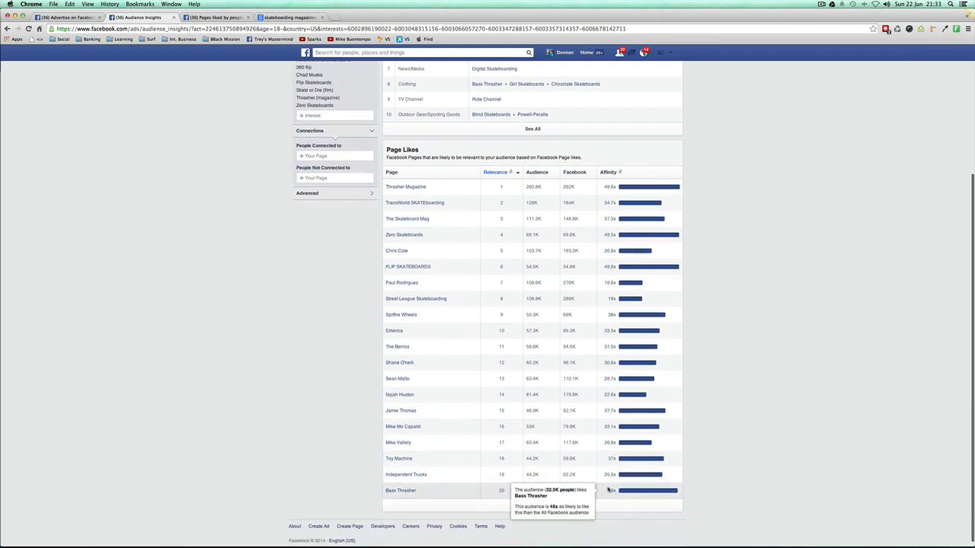
pyautogui.moveTo(411, 474)
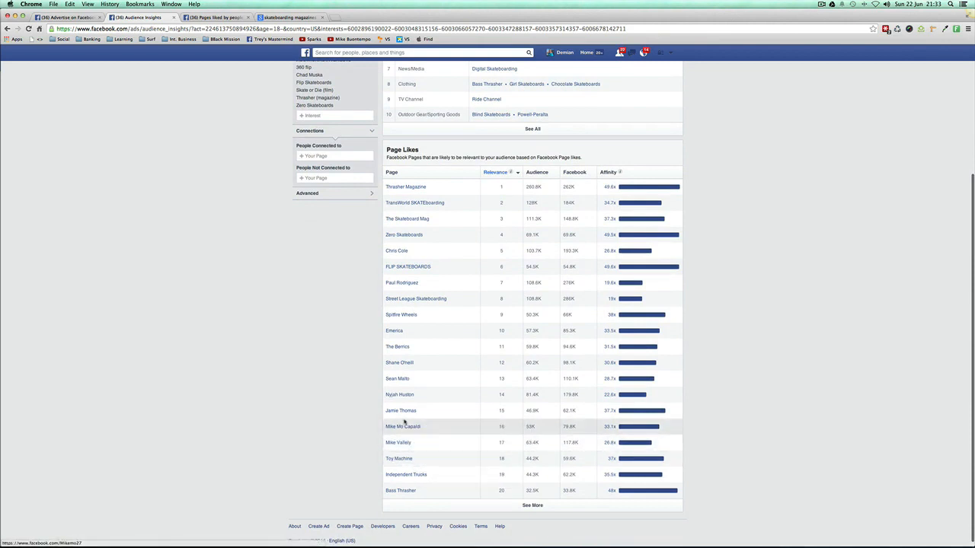
pyautogui.scroll(1, 411, 365)
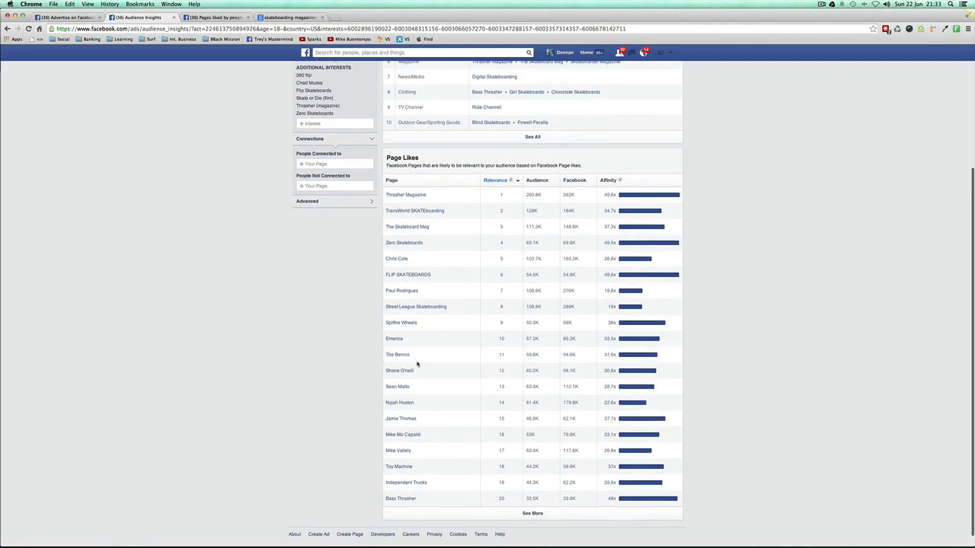
pyautogui.scroll(5, 472, 358)
pyautogui.scroll(3, 293, 240)
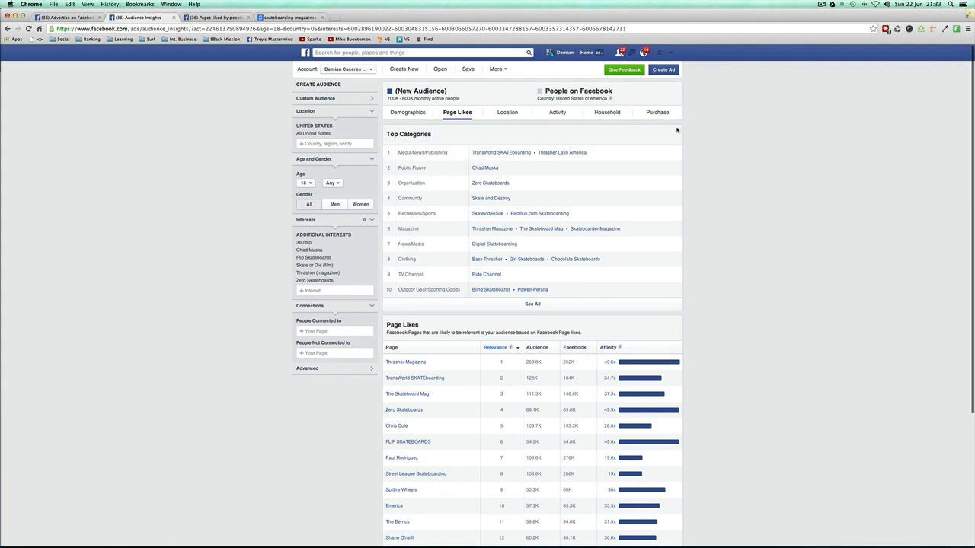
# Step: Return to the Facebook ad creation page and review the ad preview, audience settings and chosen interests
pyautogui.click(216, 18)
pyautogui.click(152, 18)
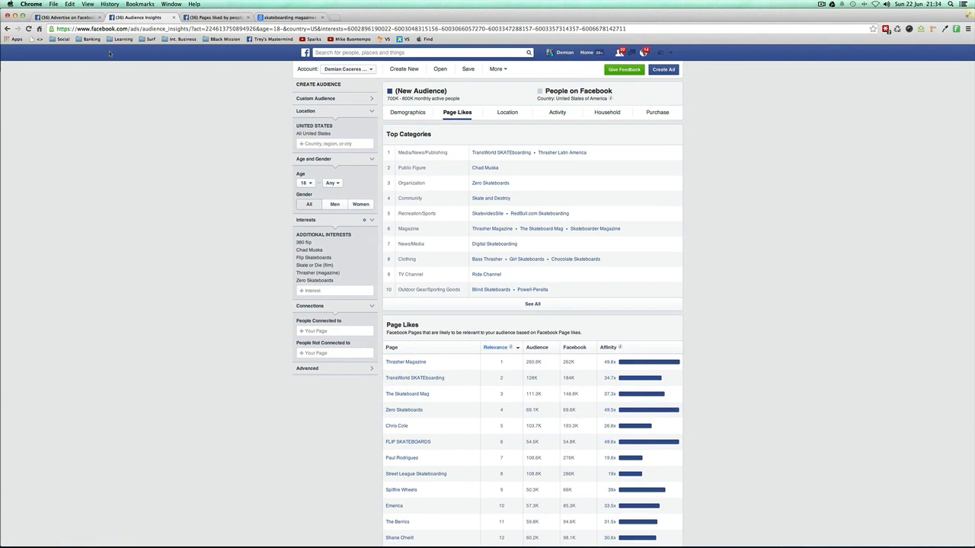
pyautogui.click(65, 17)
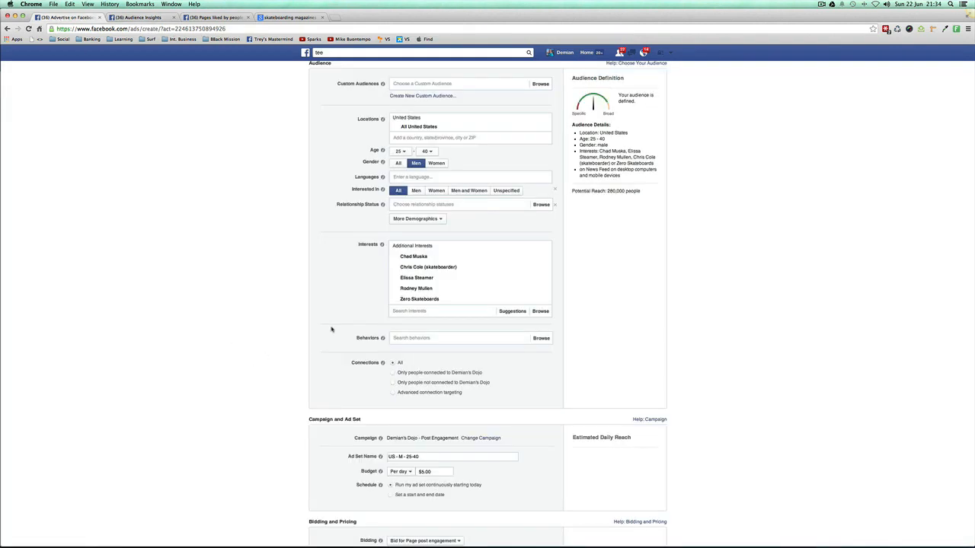
pyautogui.scroll(5, 331, 329)
pyautogui.scroll(-1, 328, 329)
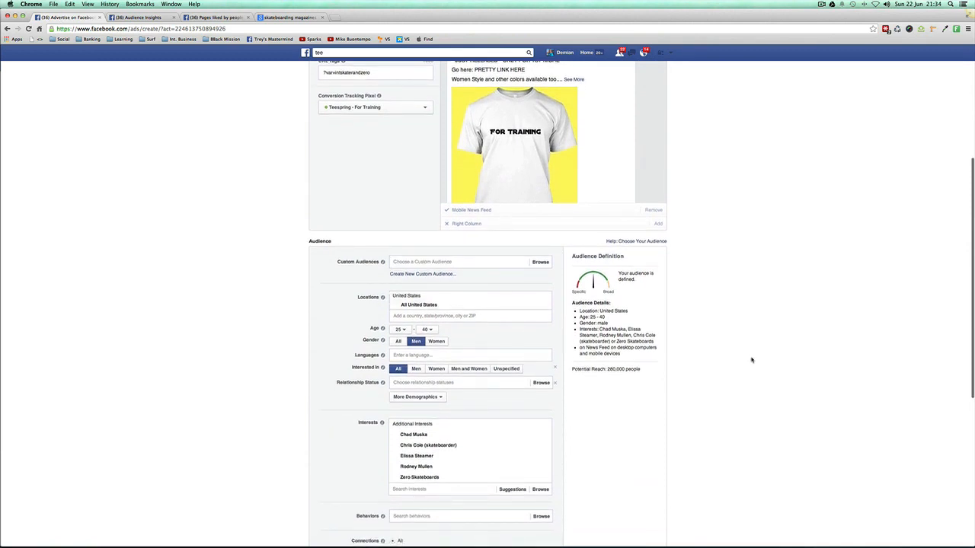
pyautogui.scroll(-1, 287, 360)
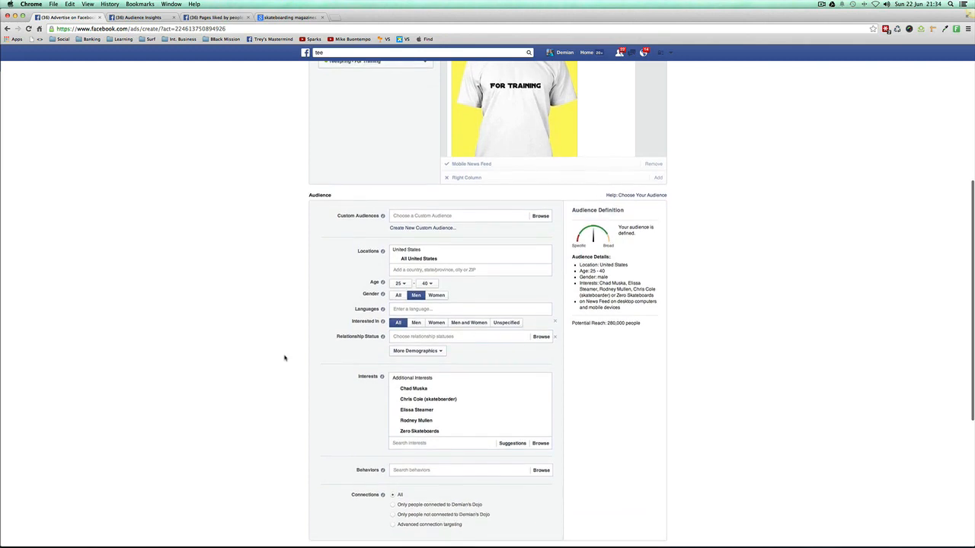
pyautogui.scroll(1, 285, 358)
pyautogui.scroll(1, 285, 358)
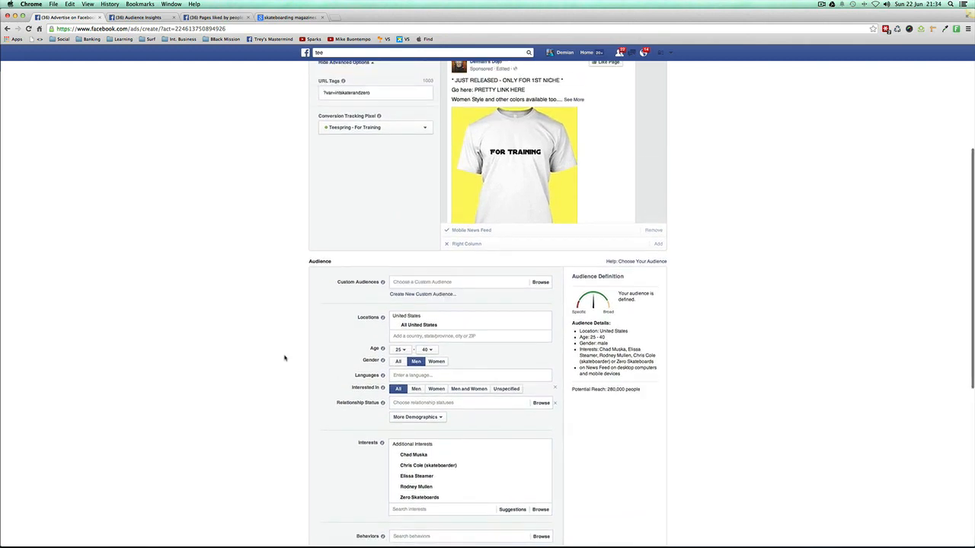
pyautogui.scroll(1, 285, 358)
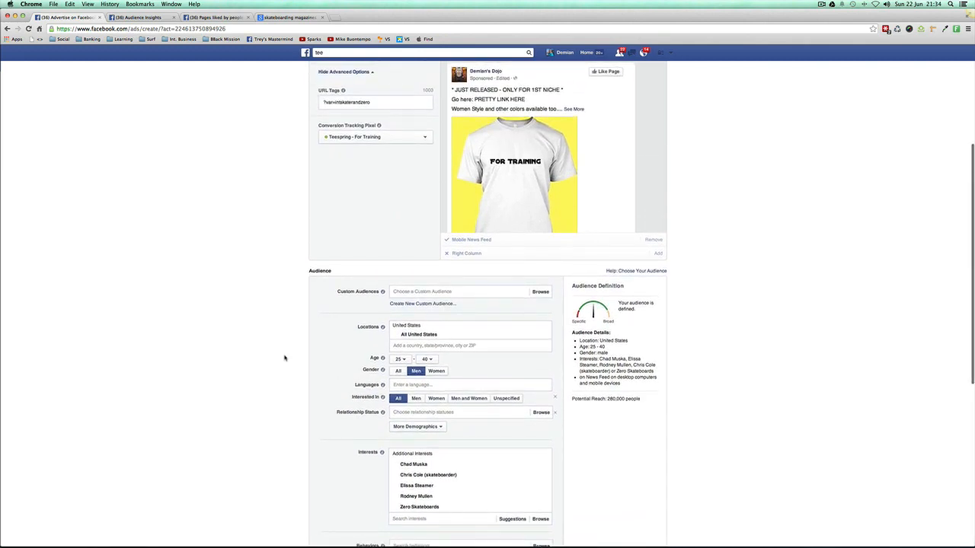